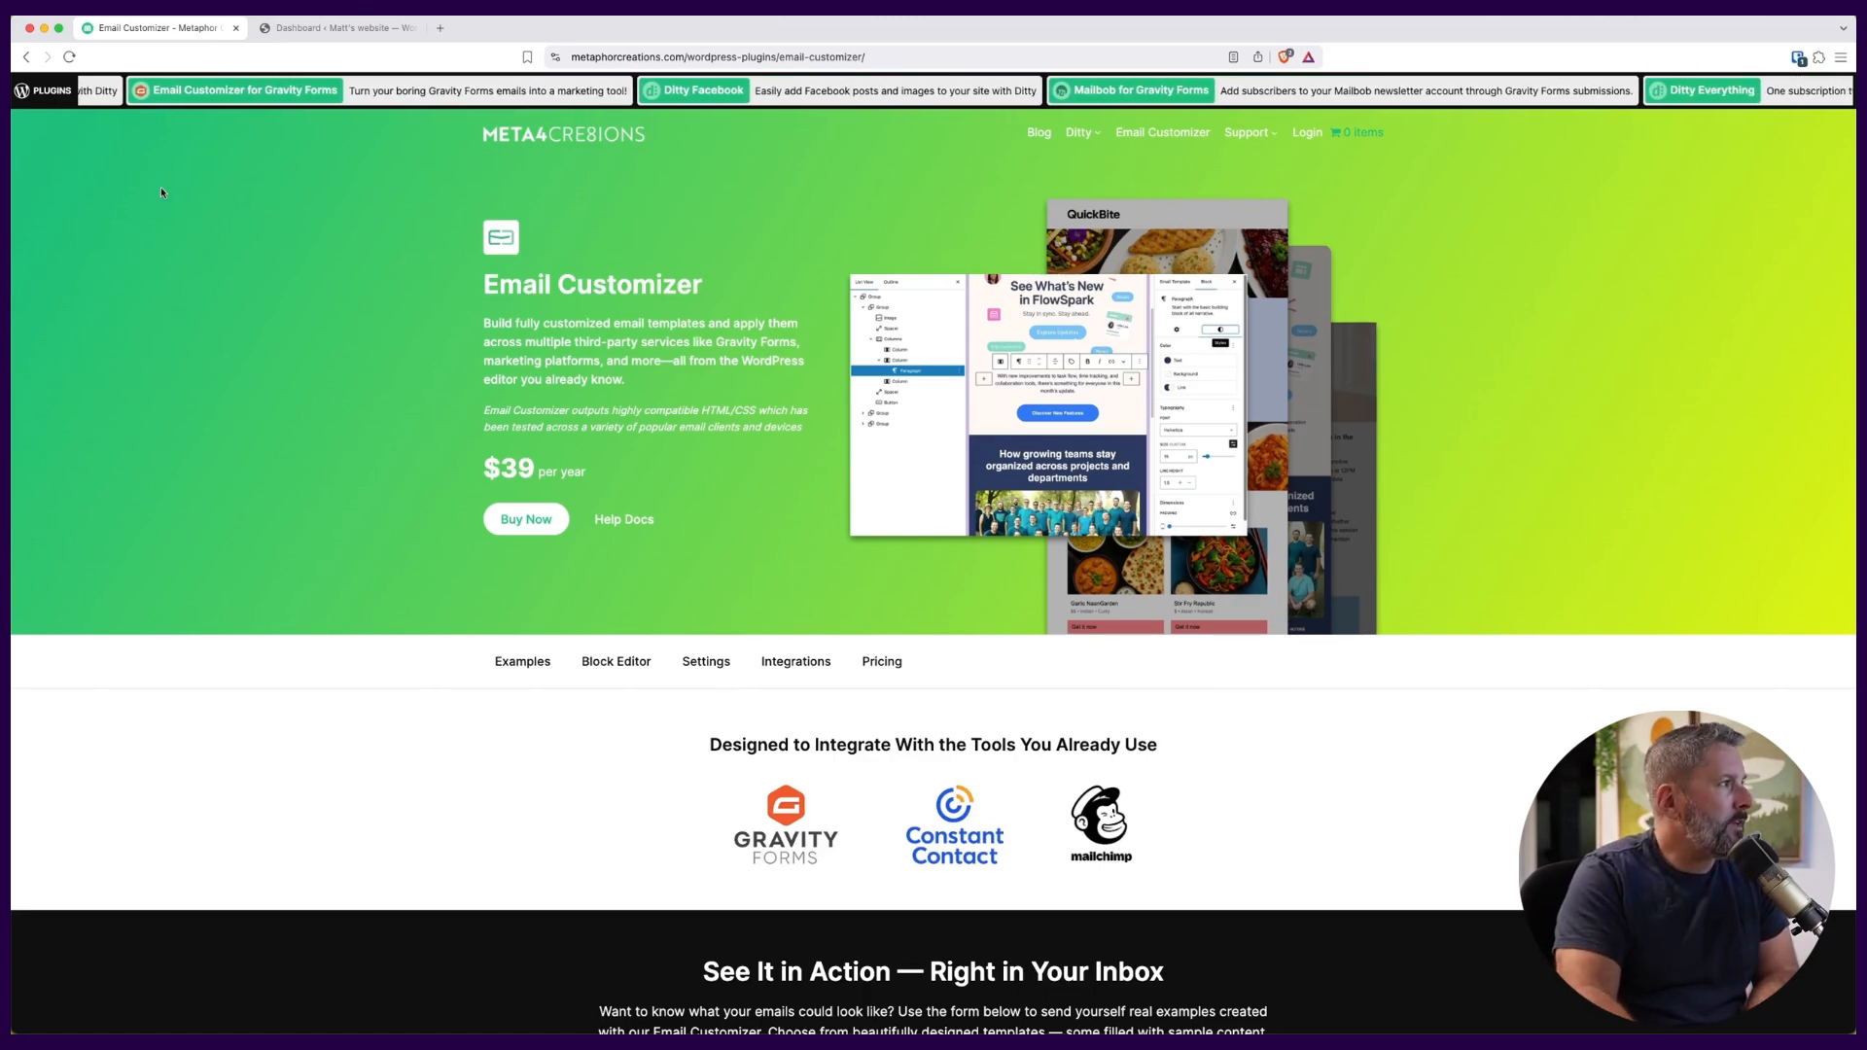
# Switch to the WordPress dashboard and start a new email template from the Email Templates list.
pyautogui.click(366, 32)
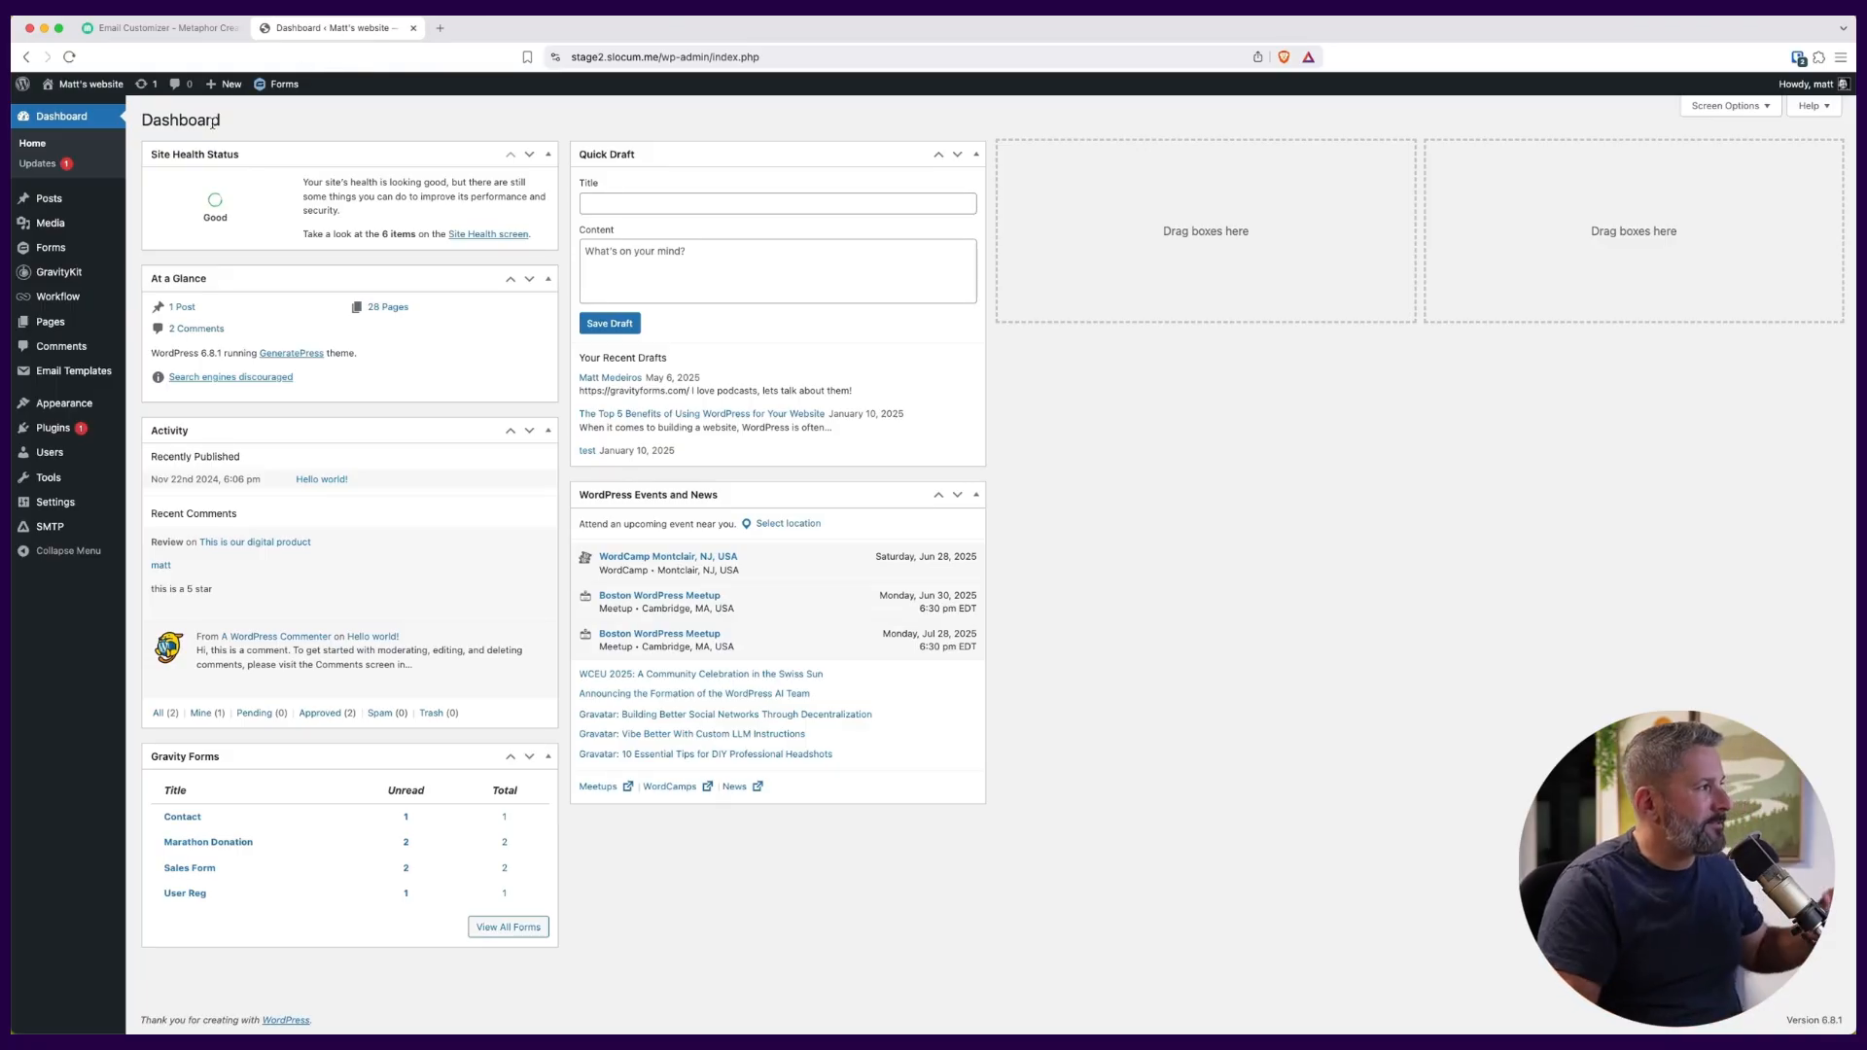
pyautogui.moveTo(93, 370)
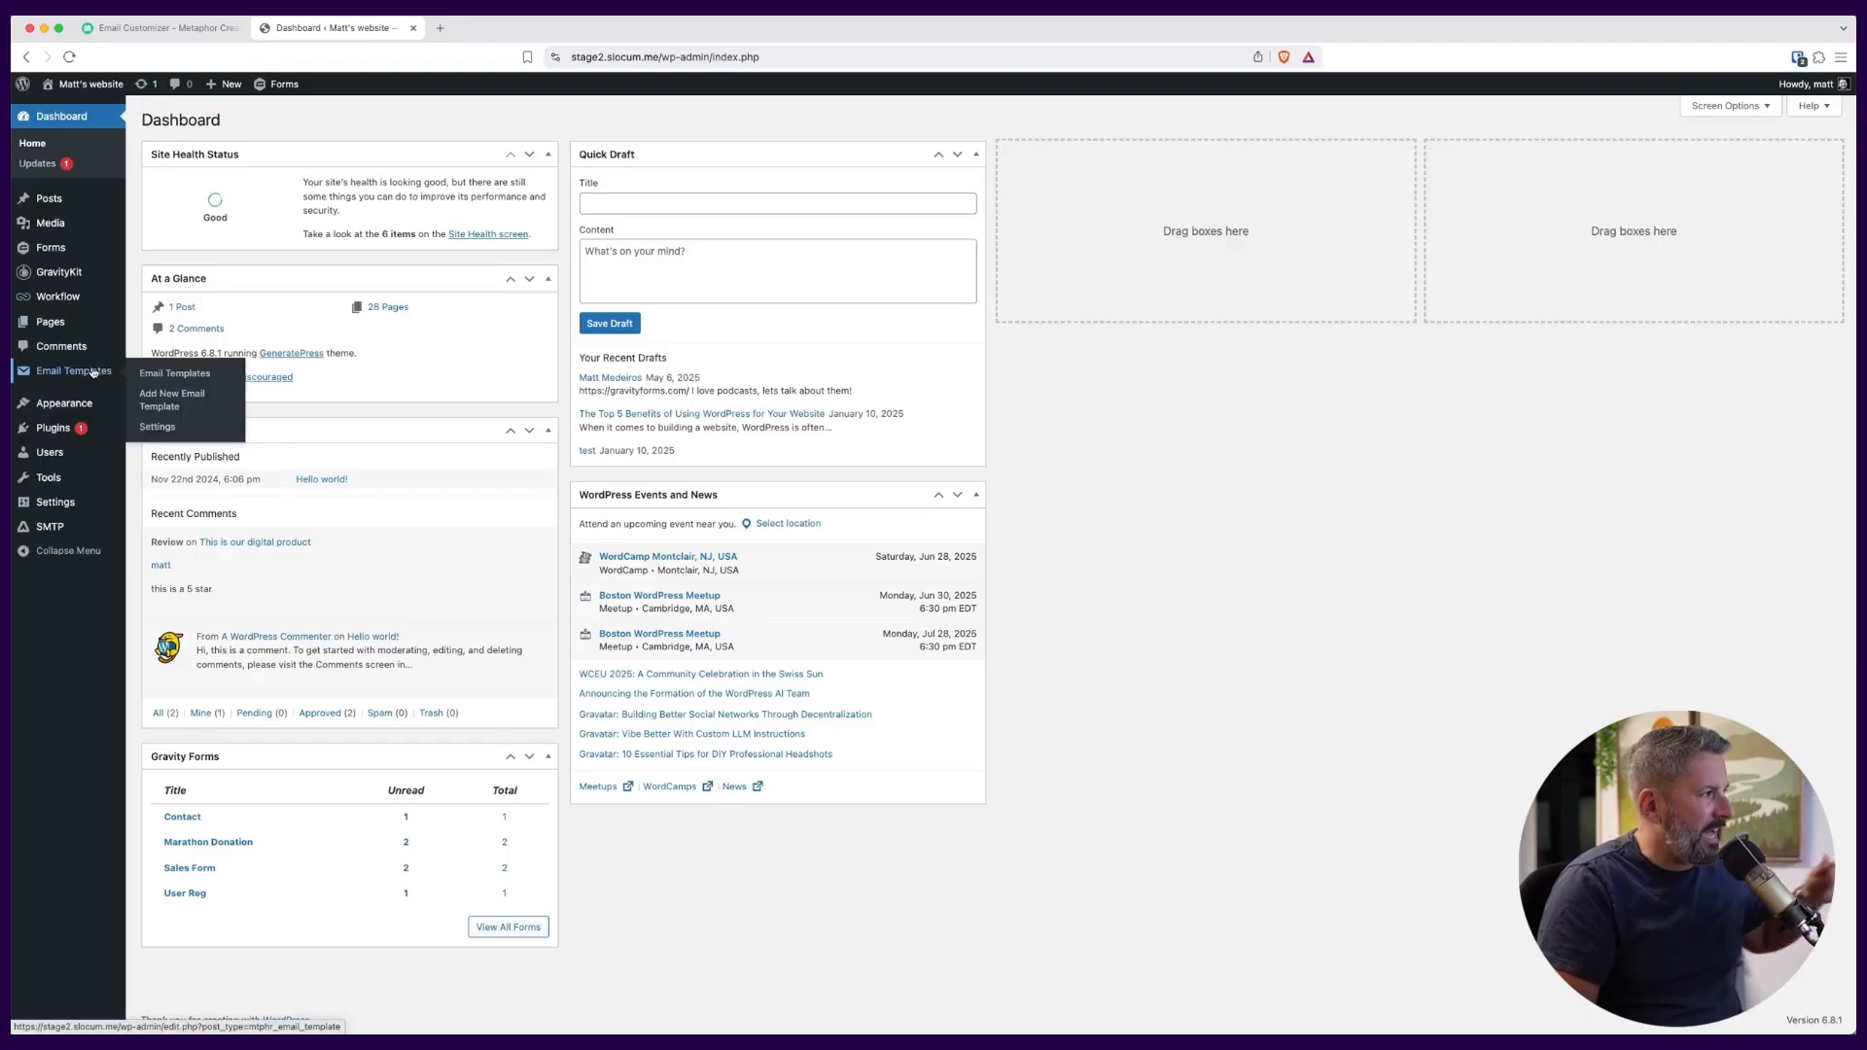
pyautogui.click(161, 377)
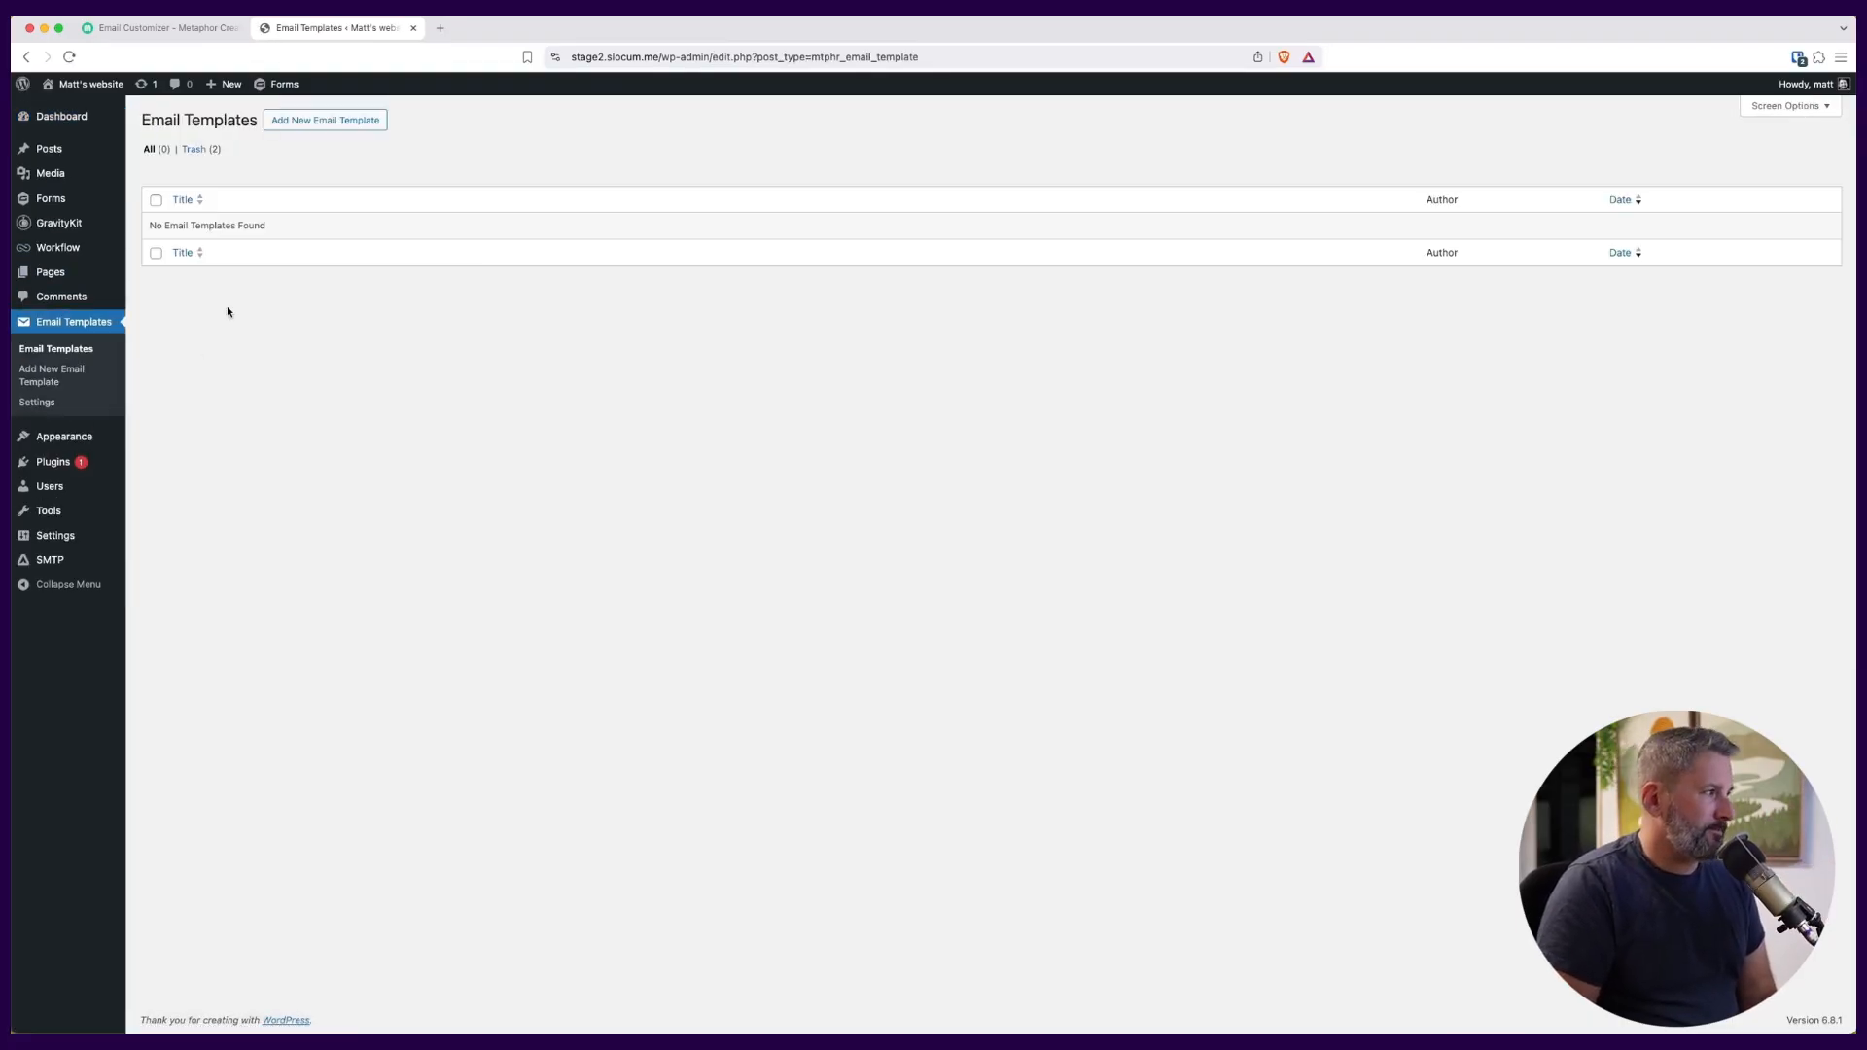
pyautogui.click(349, 121)
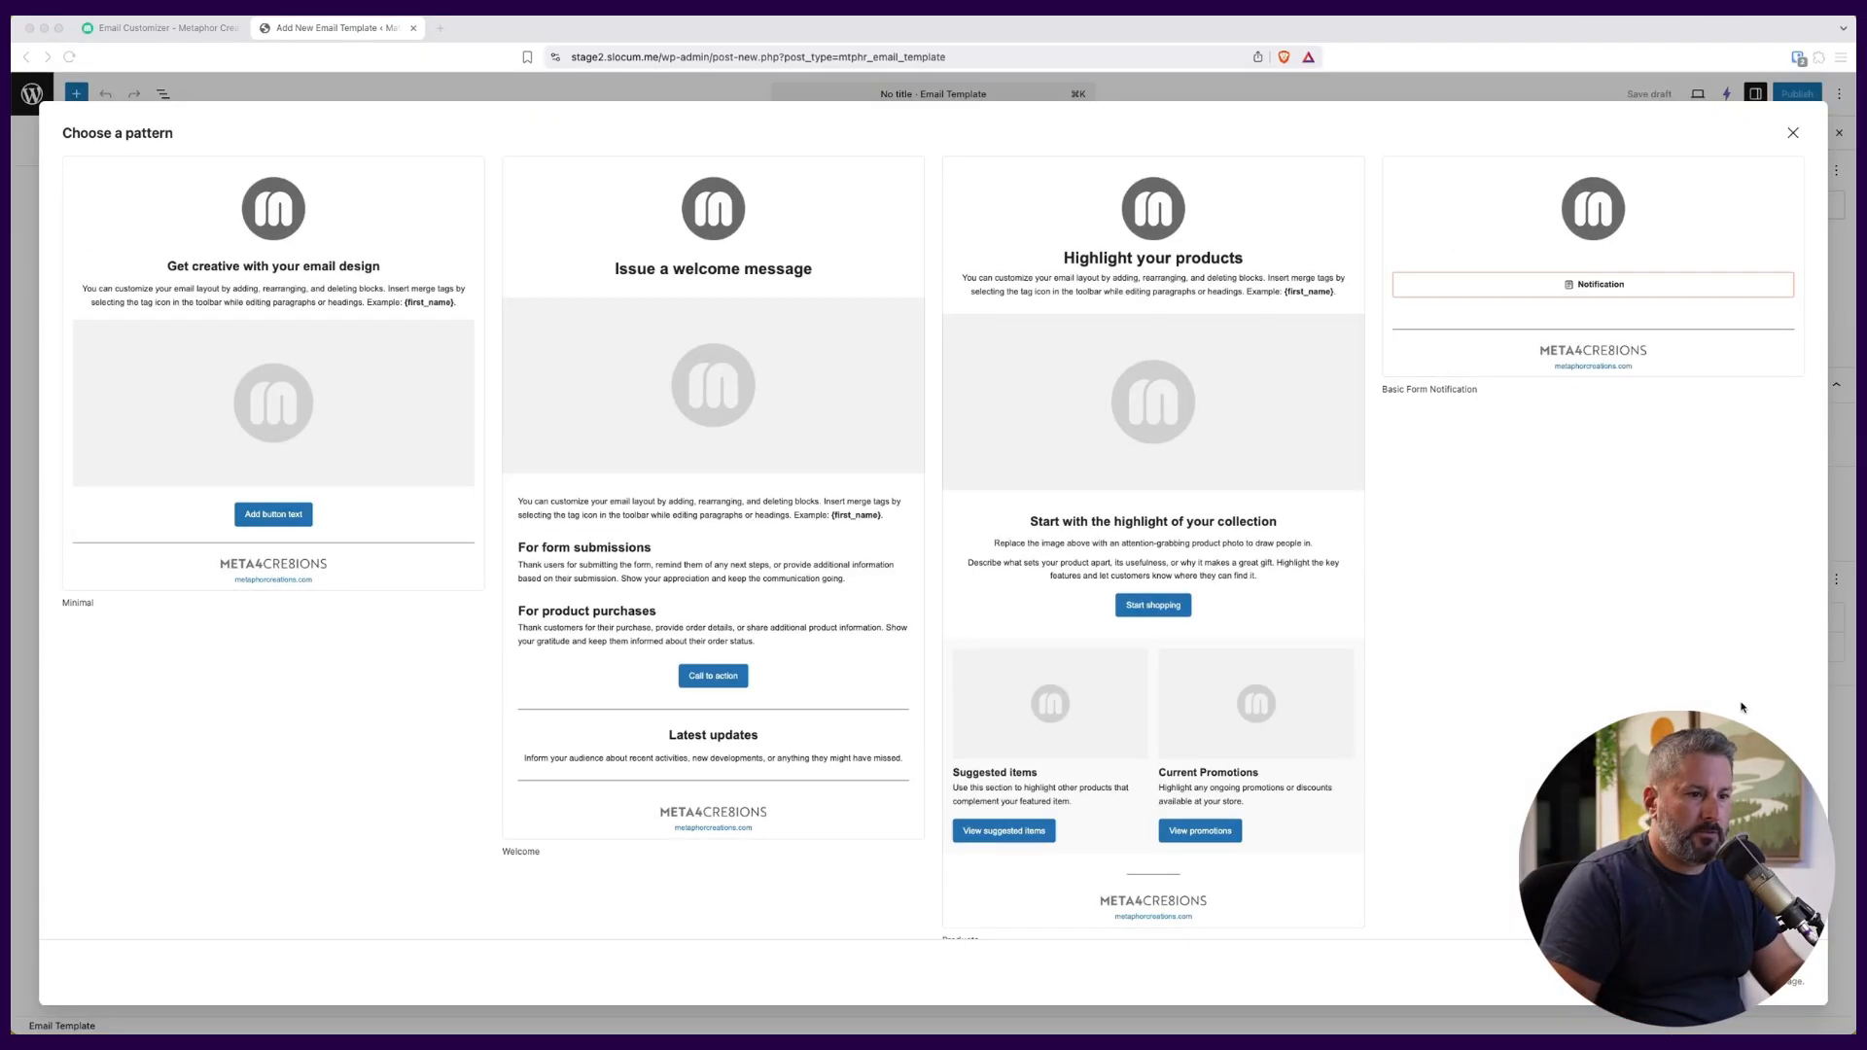
# Review the available patterns and start the email template from the Minimal pattern.
pyautogui.scroll(-1, 1029, 604)
pyautogui.scroll(1, 908, 584)
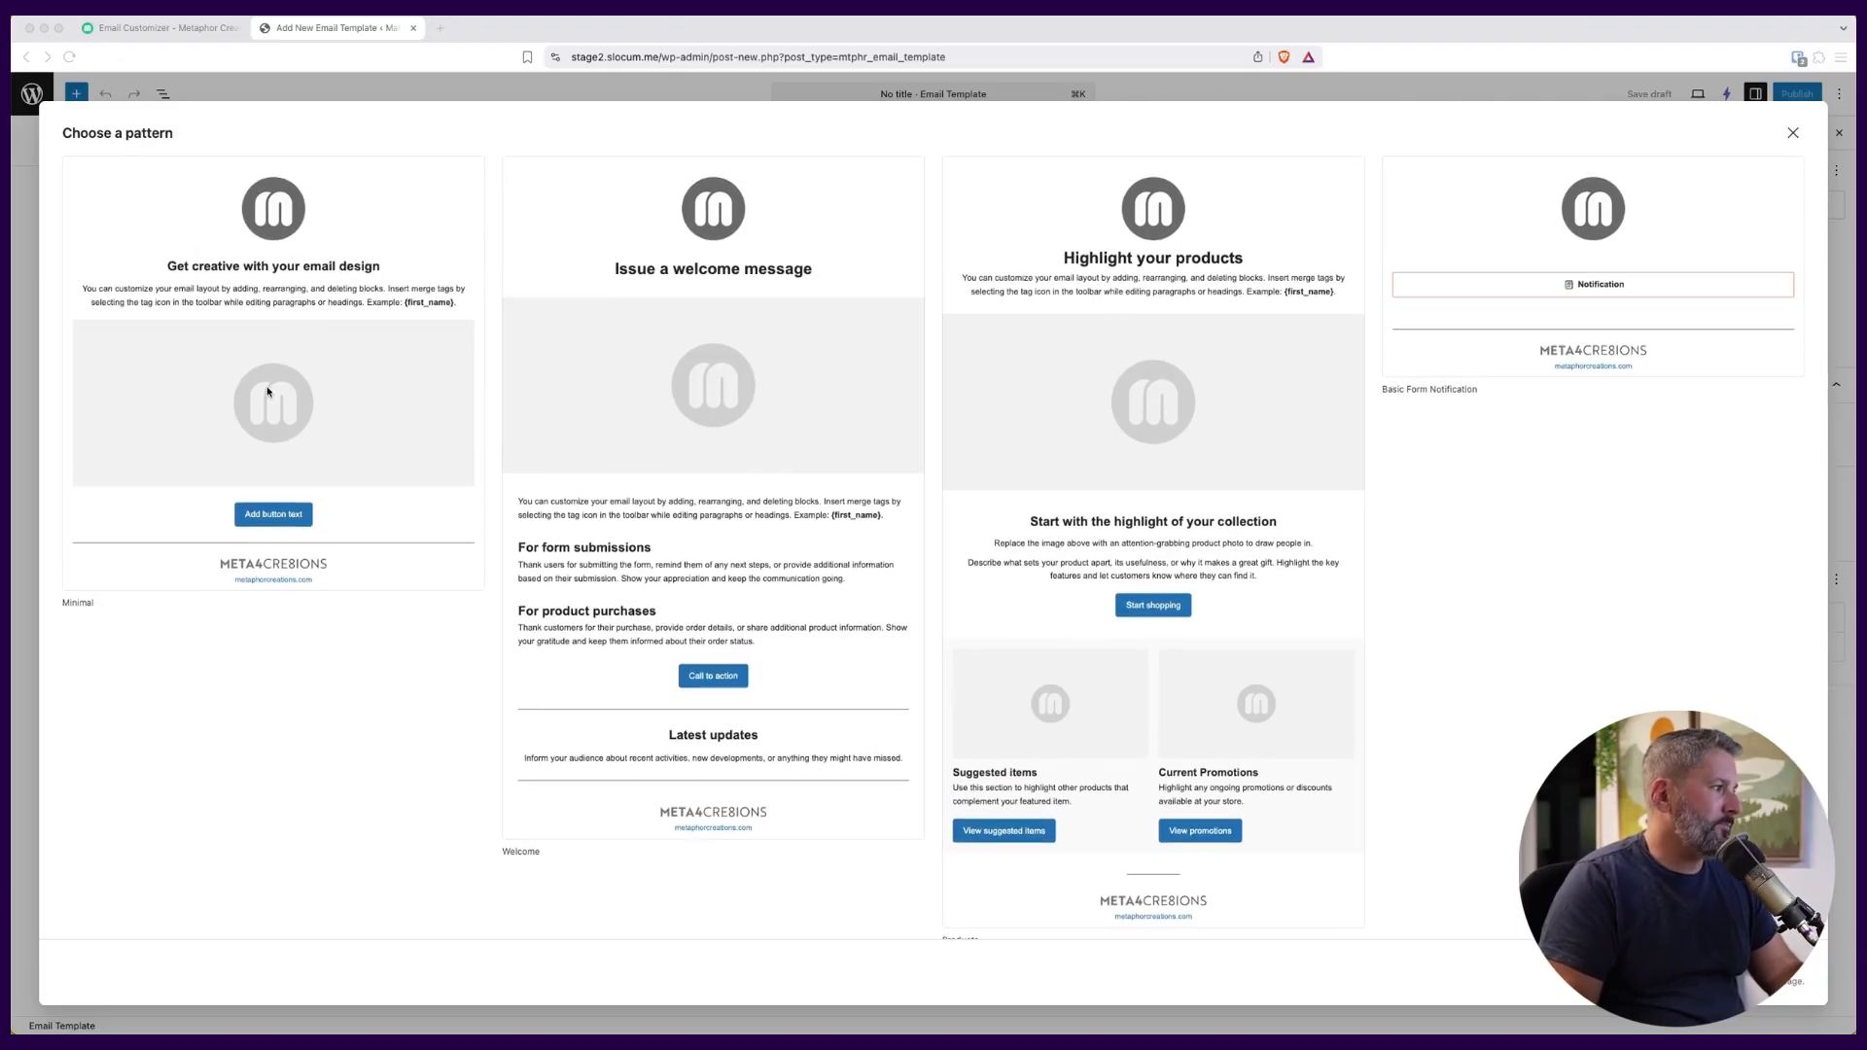
pyautogui.click(291, 435)
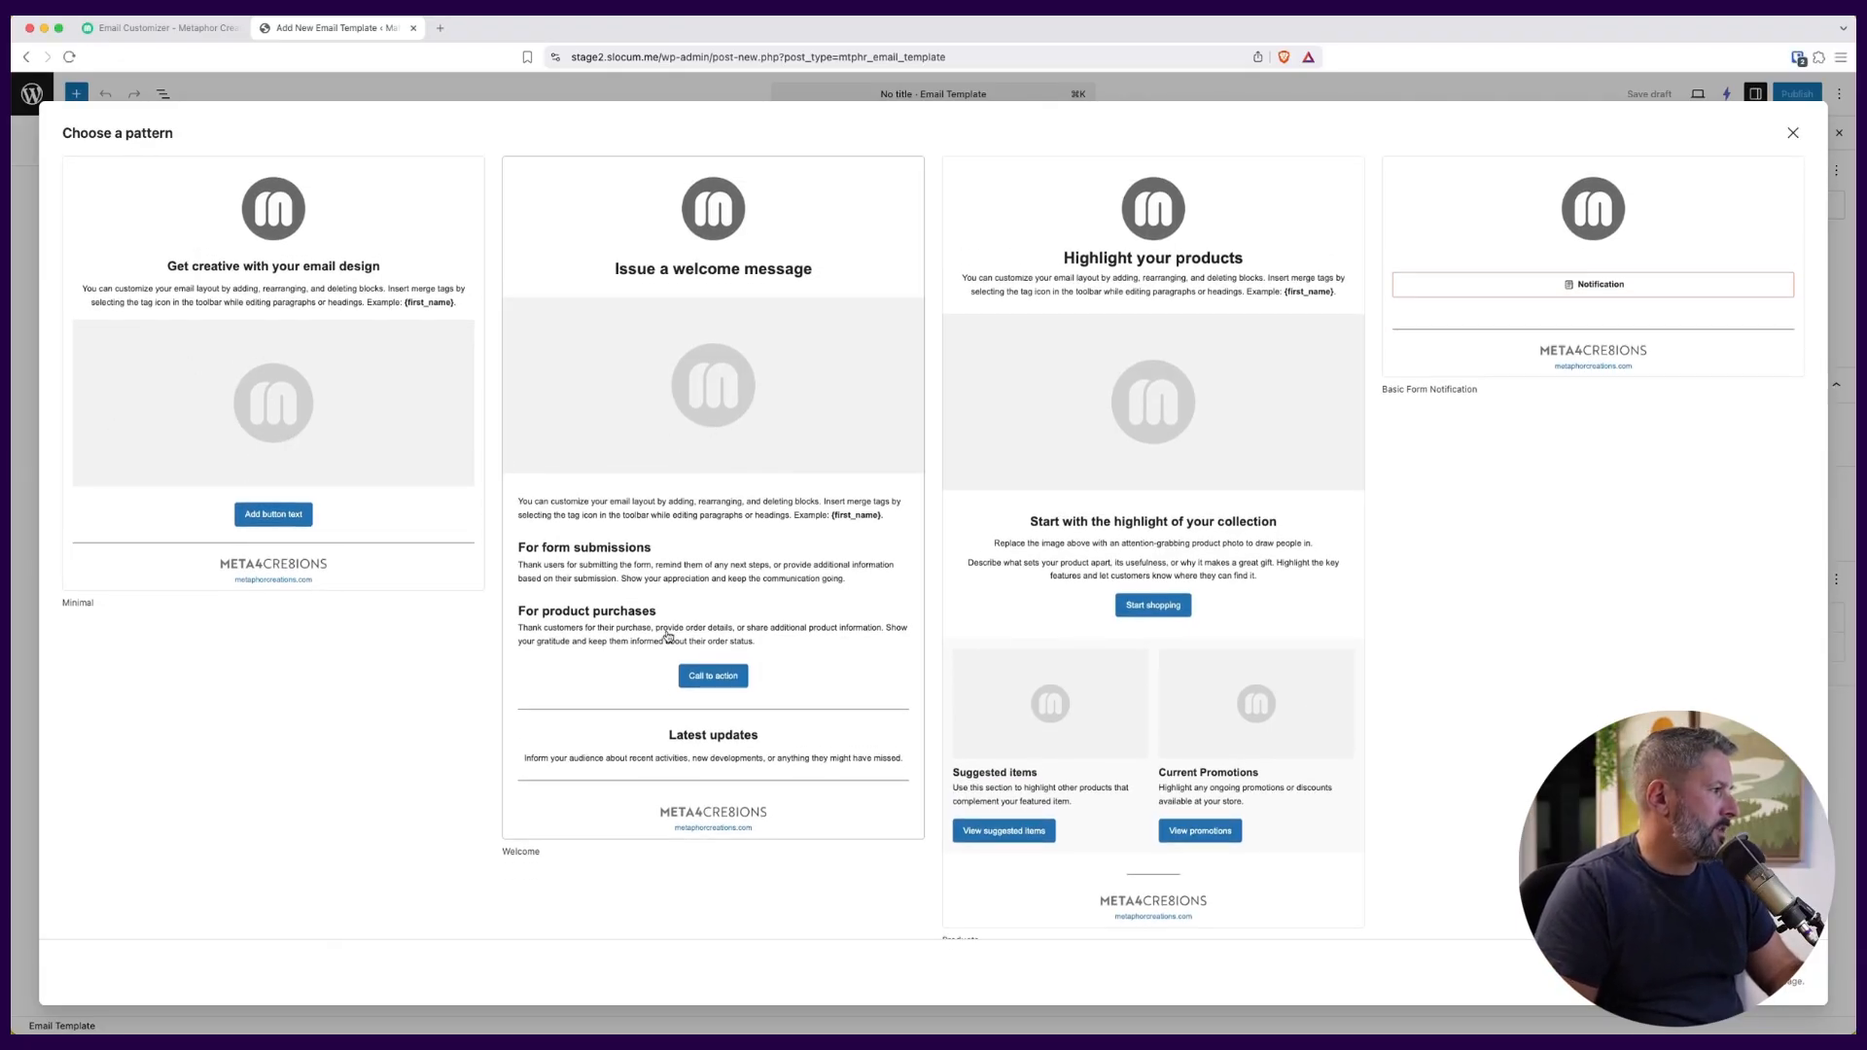
pyautogui.click(262, 221)
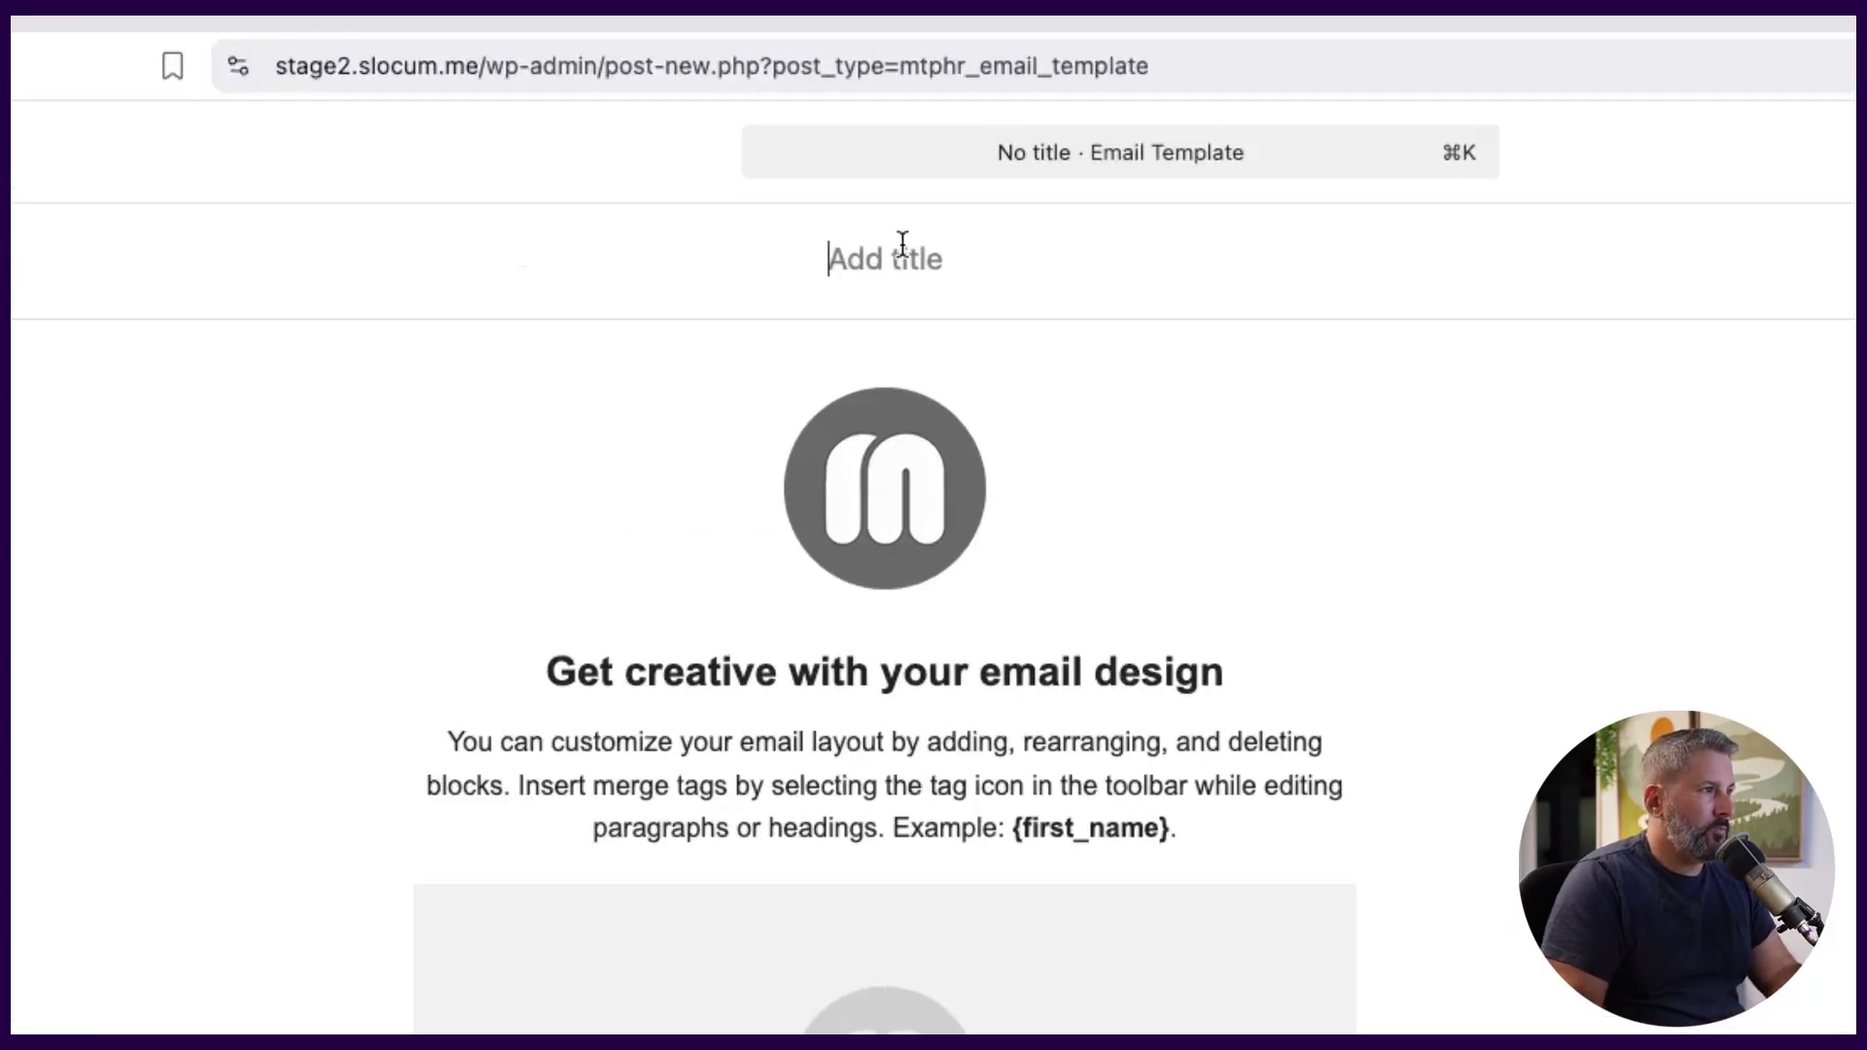
# Title the template with the owner's first name in possessive form followed by "Default Template", and save the draft.
pyautogui.write('Default')
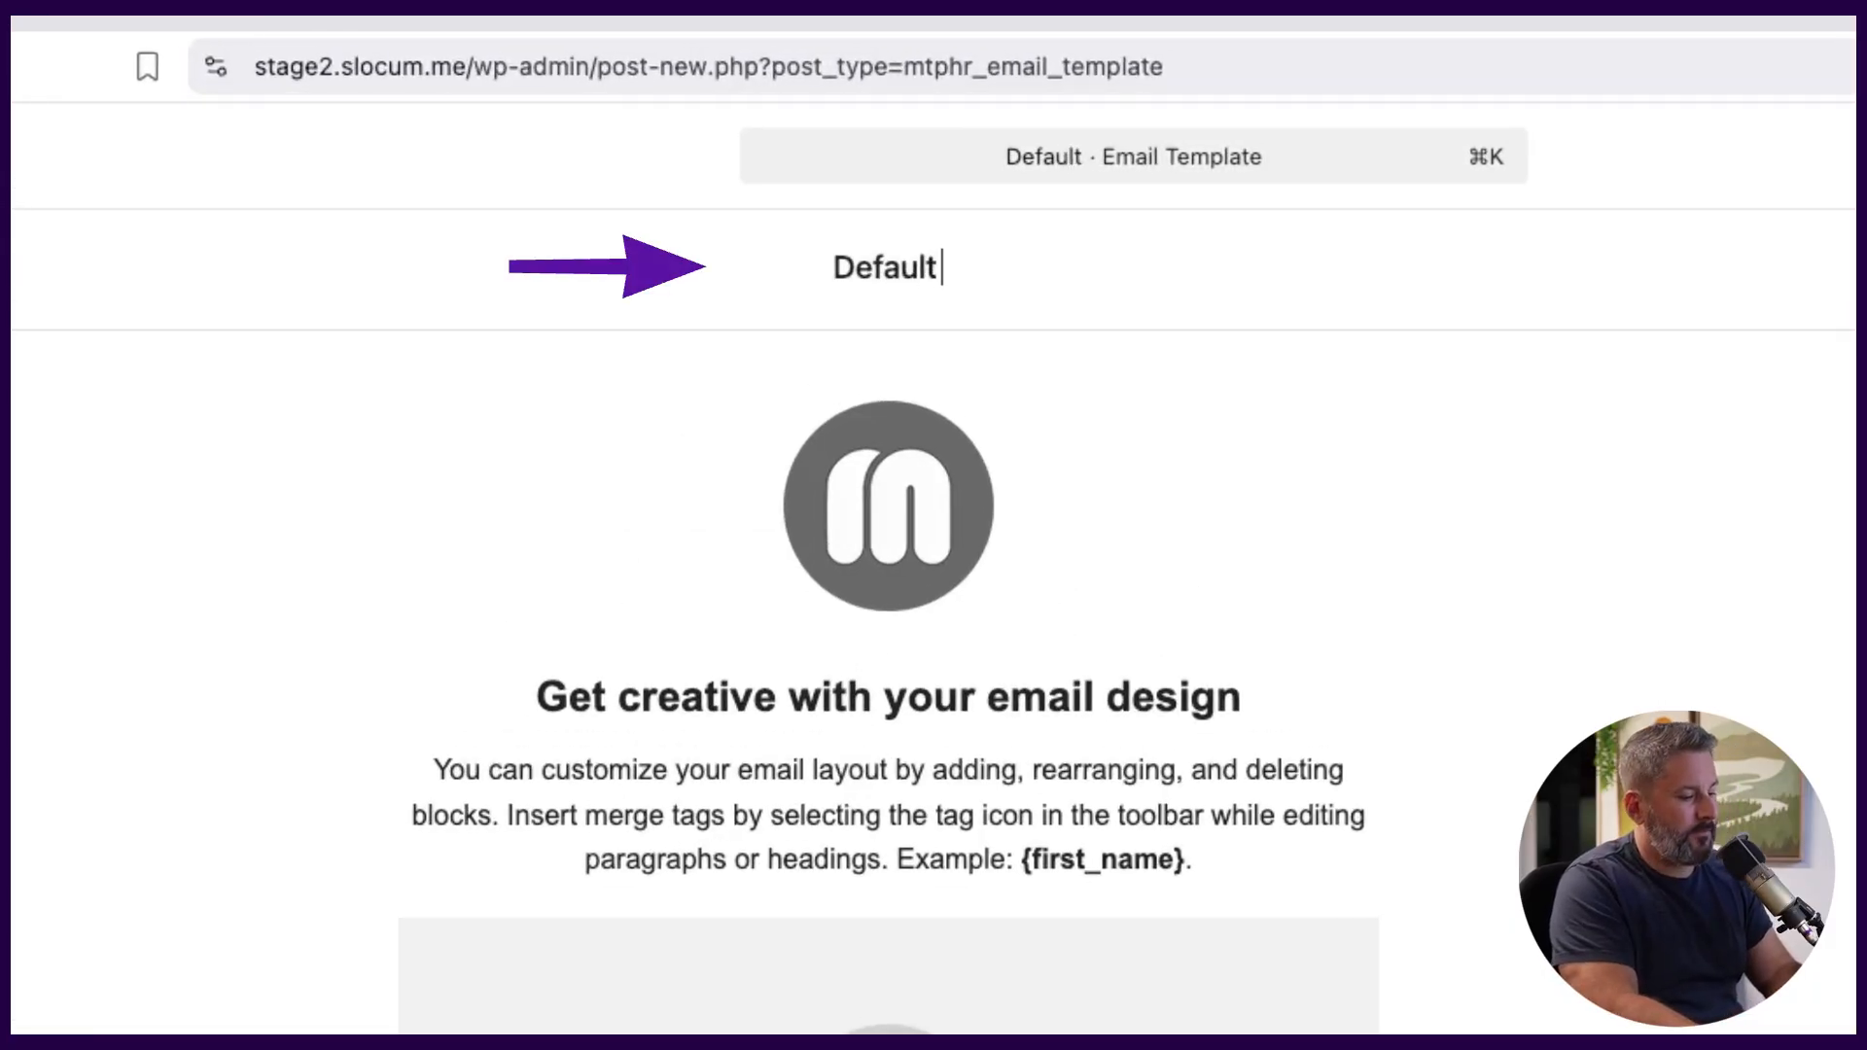
pyautogui.press('super+a')
pyautogui.write("Matt's De")
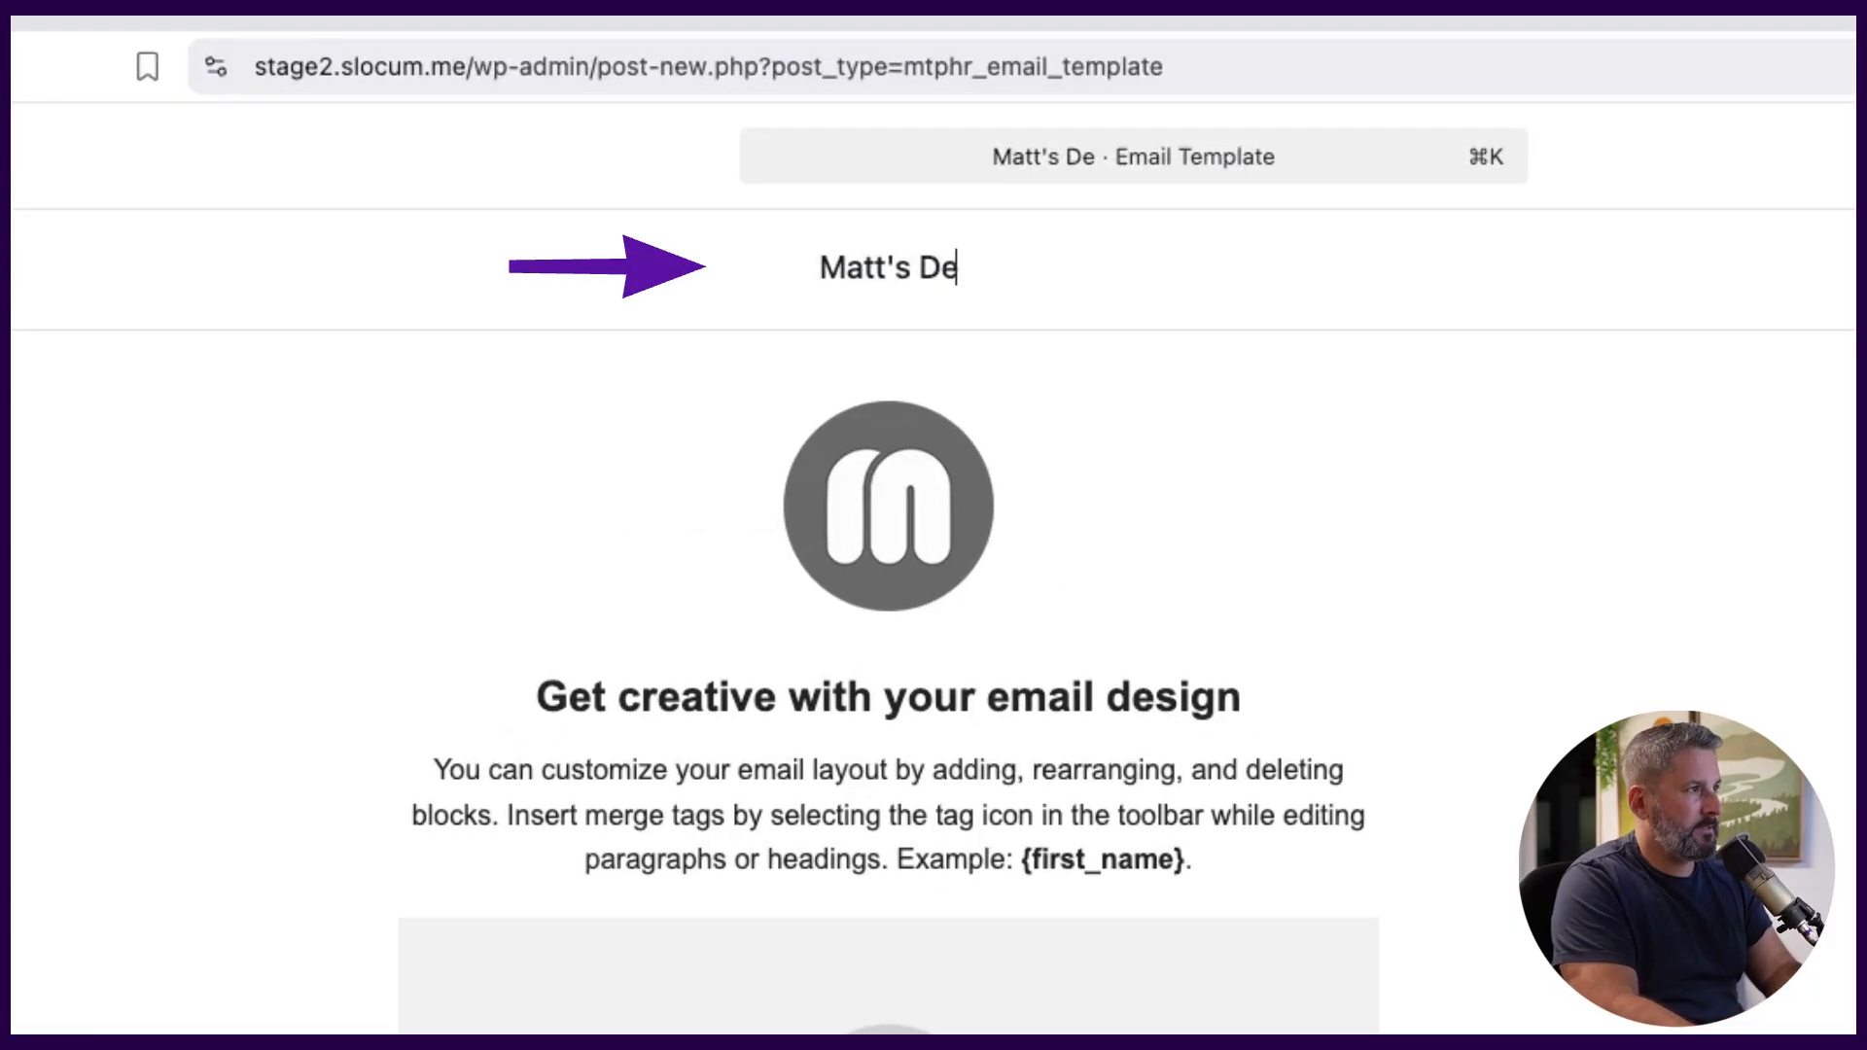
pyautogui.write('fault Tem')
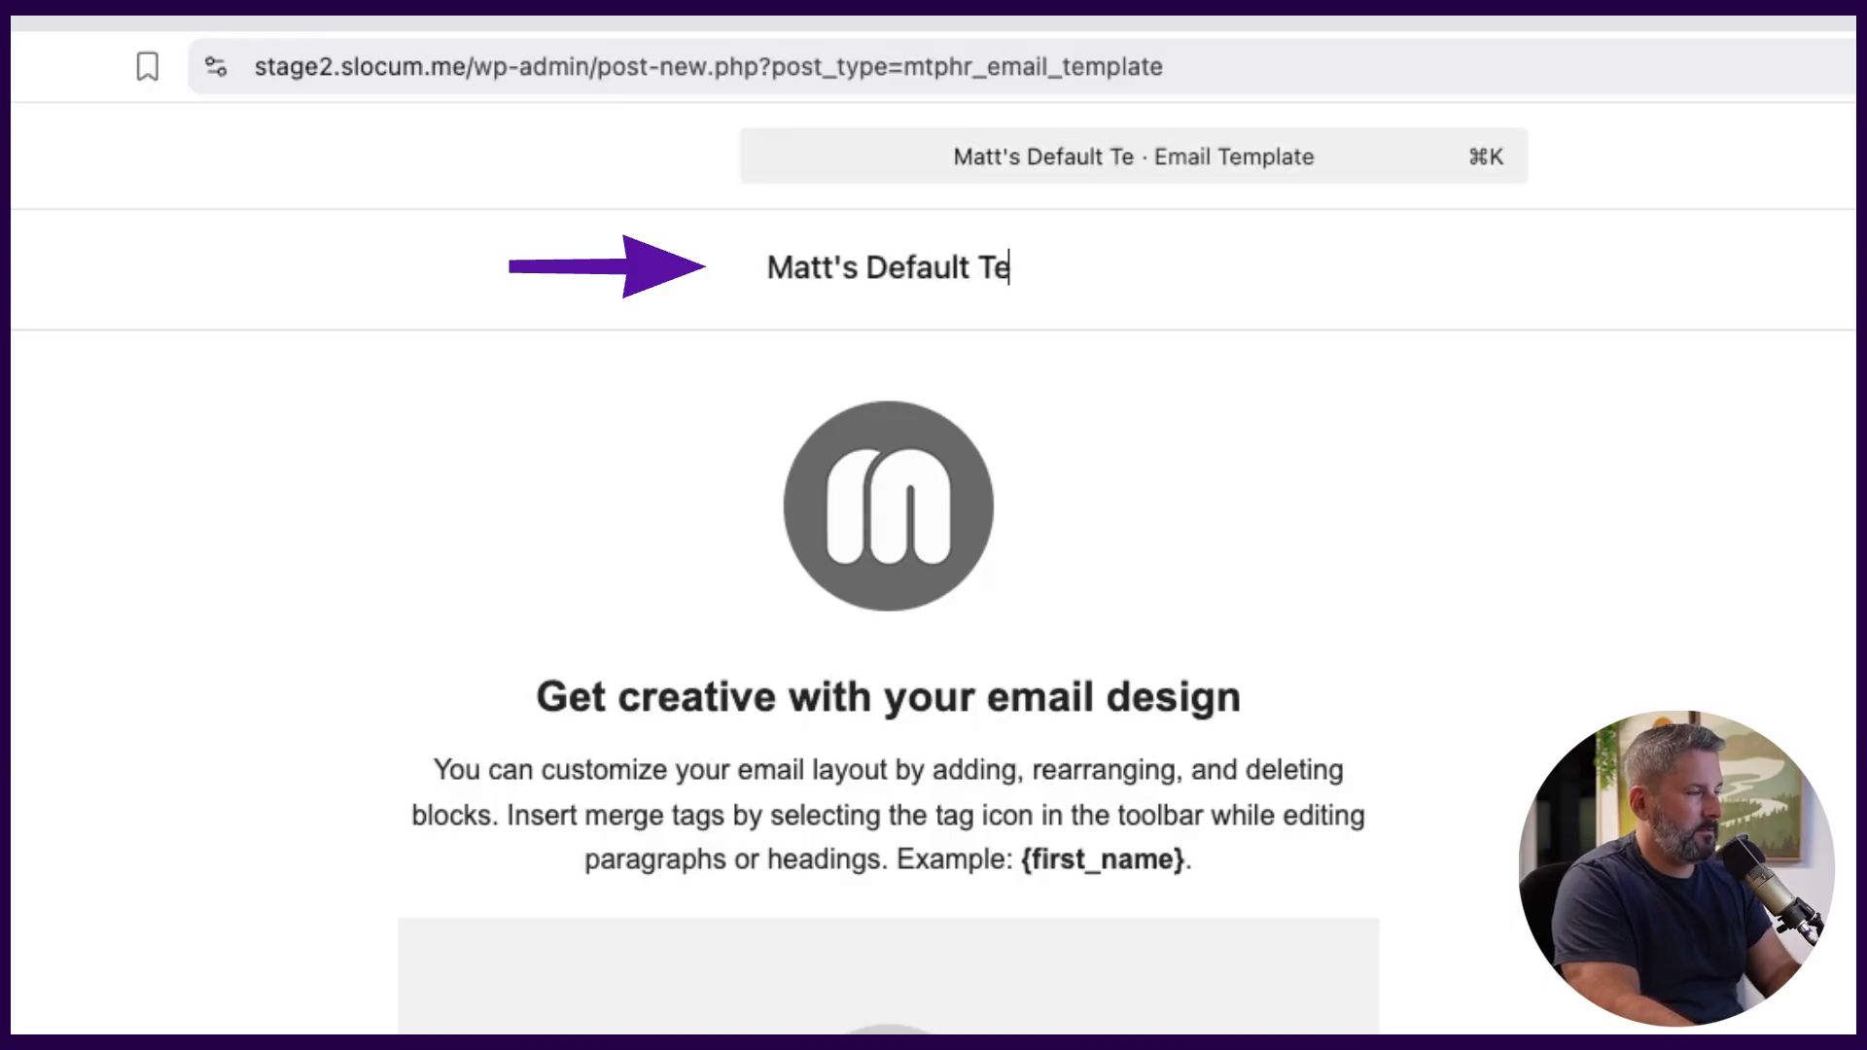
pyautogui.write('plate')
pyautogui.click(1397, 802)
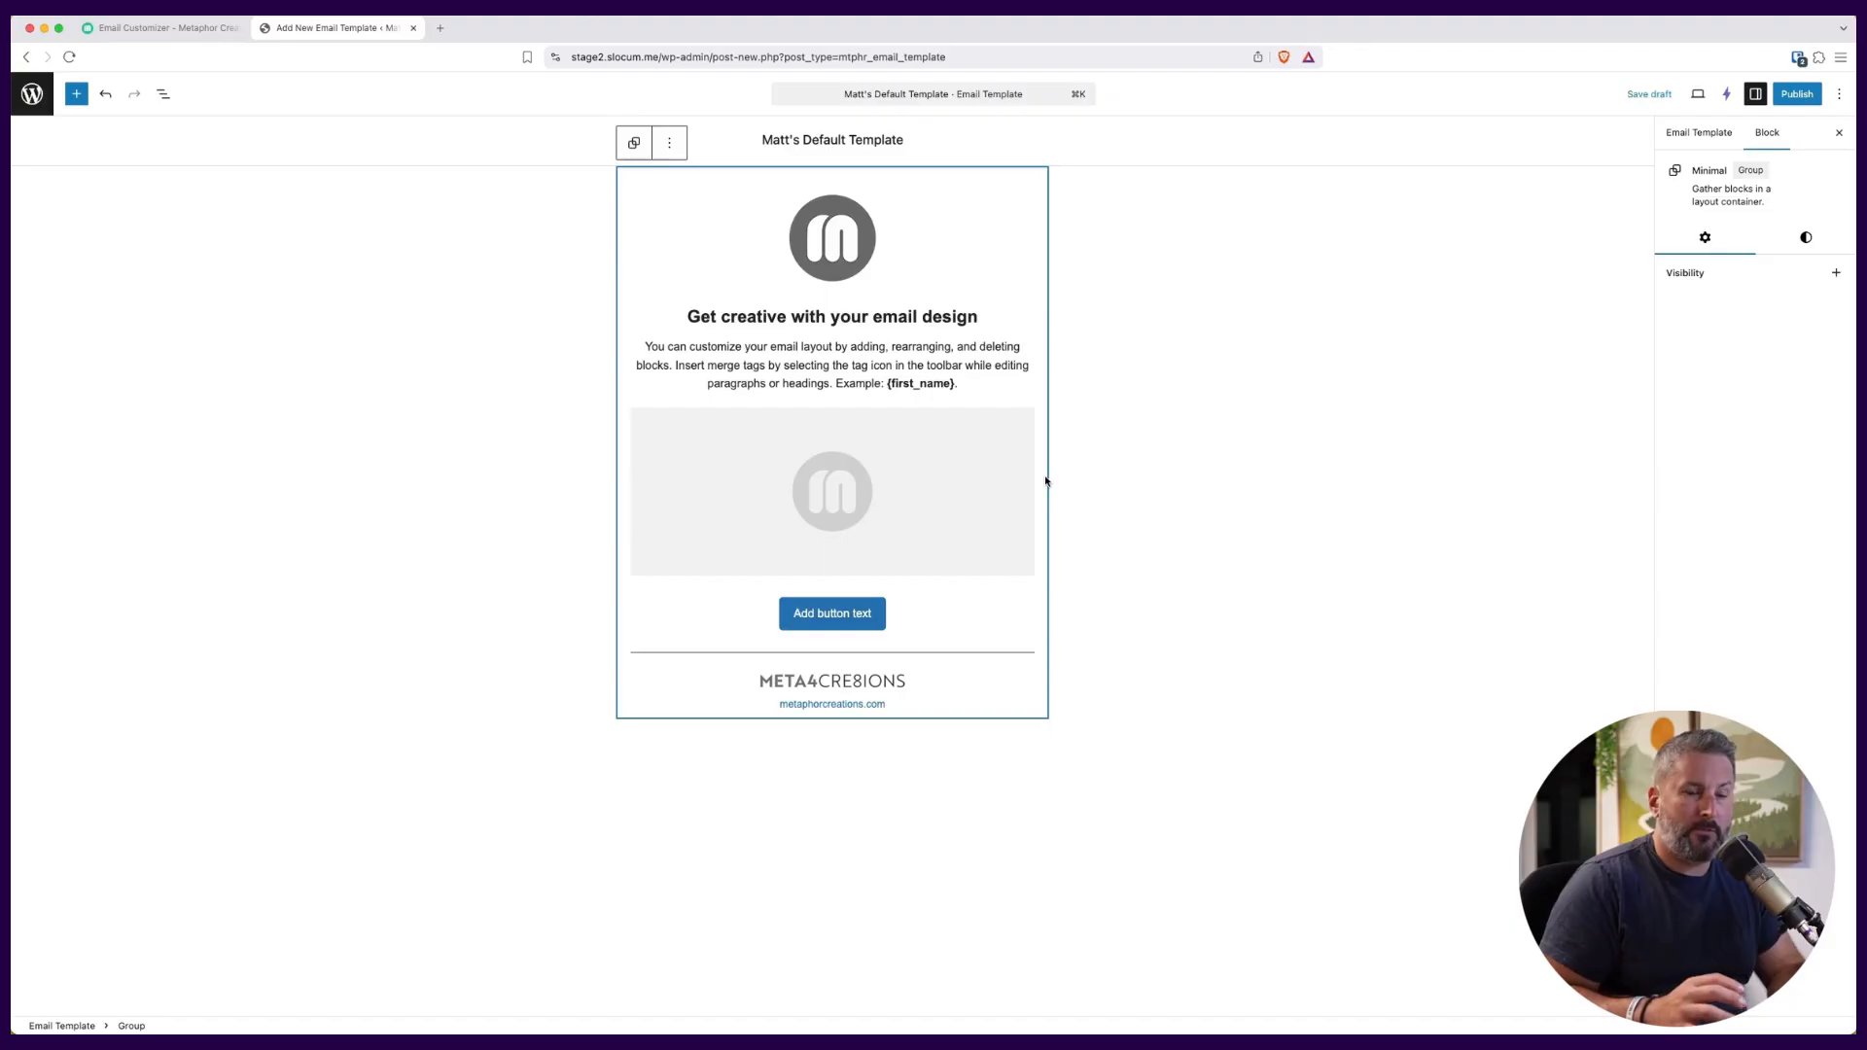
pyautogui.press('super+s')
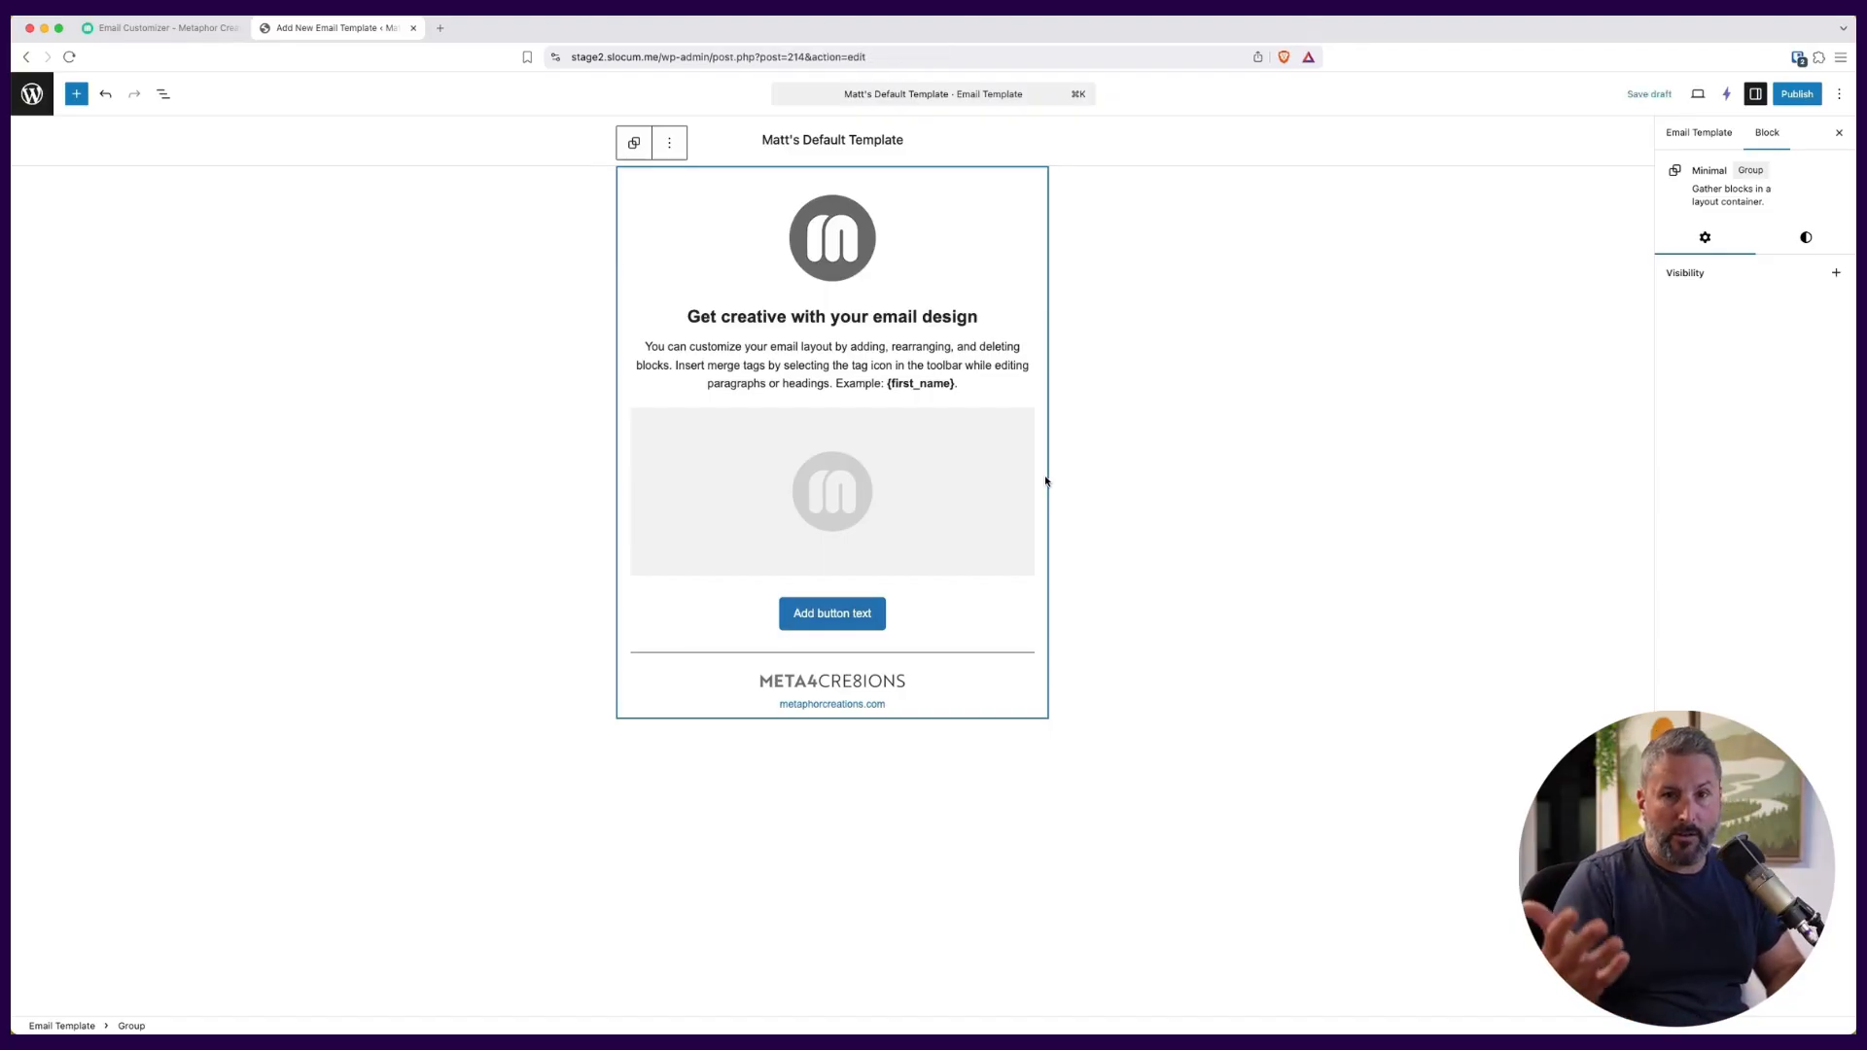
# Replace the sample logo at the top of the email with the orange G logo from the media library.
pyautogui.click(830, 211)
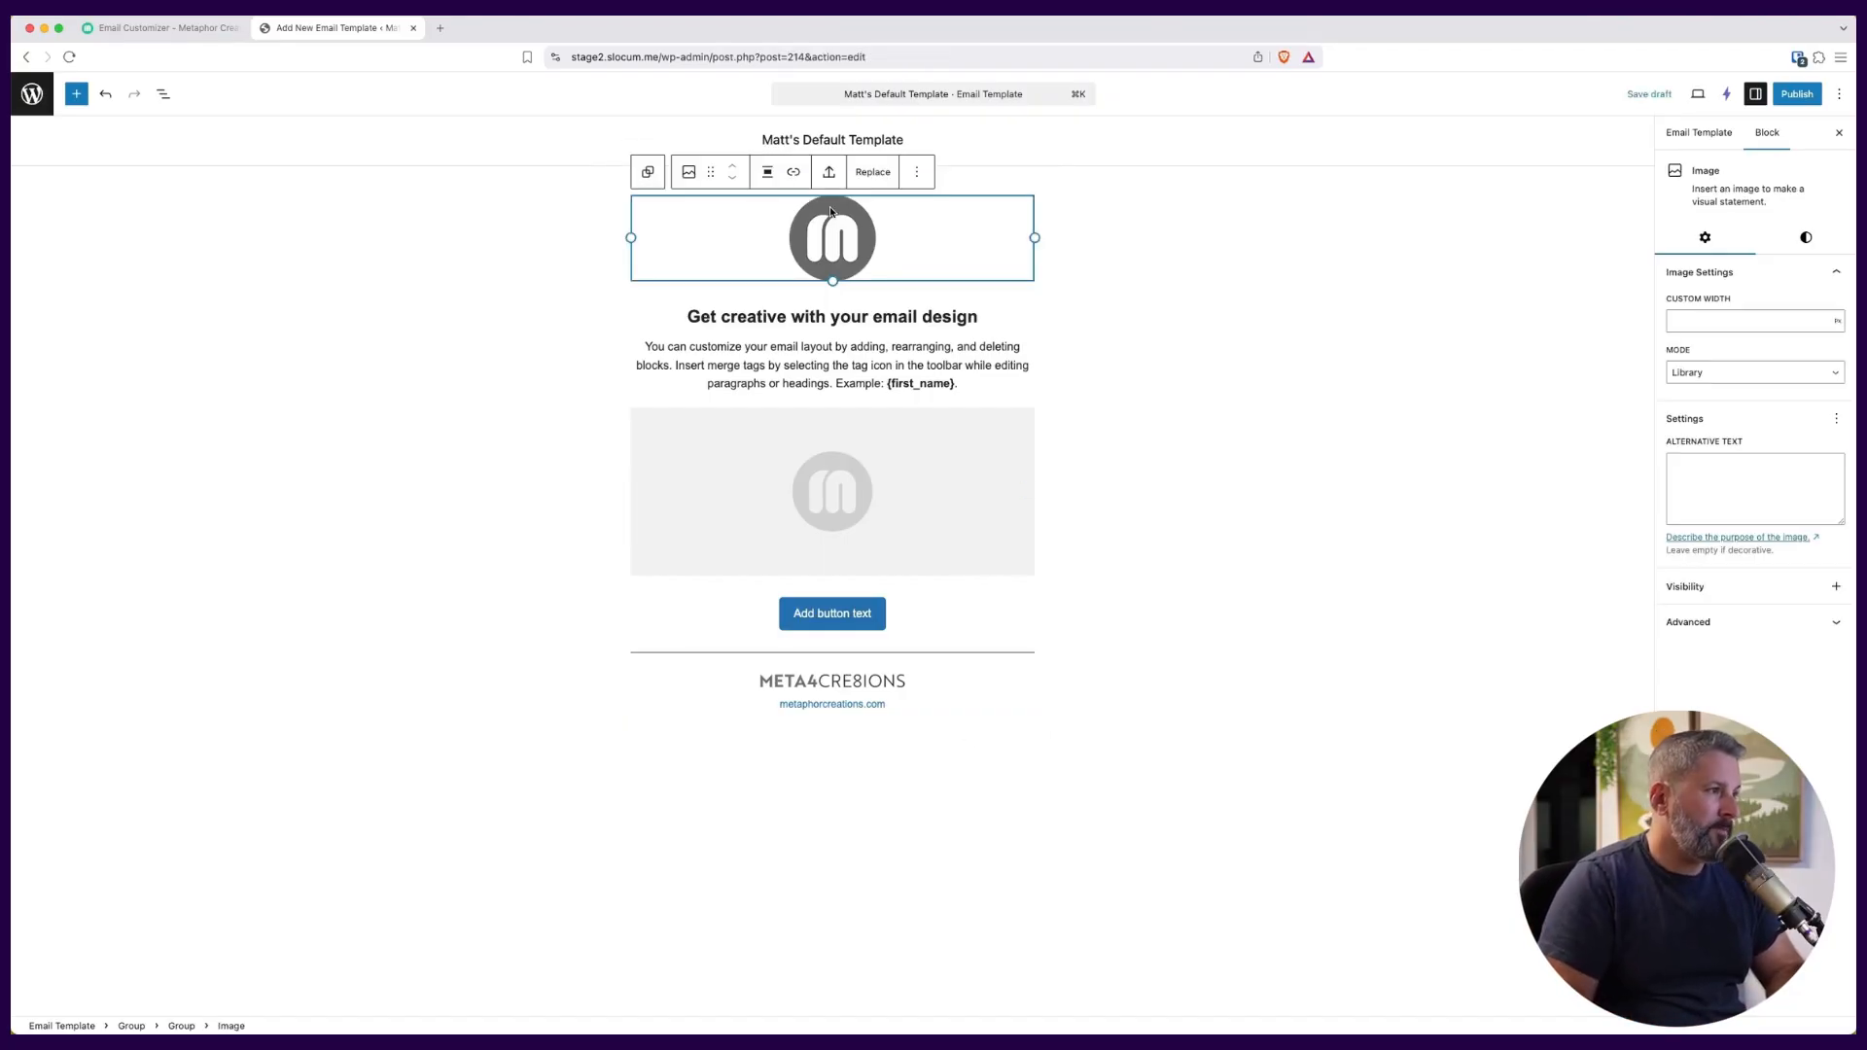
pyautogui.click(872, 172)
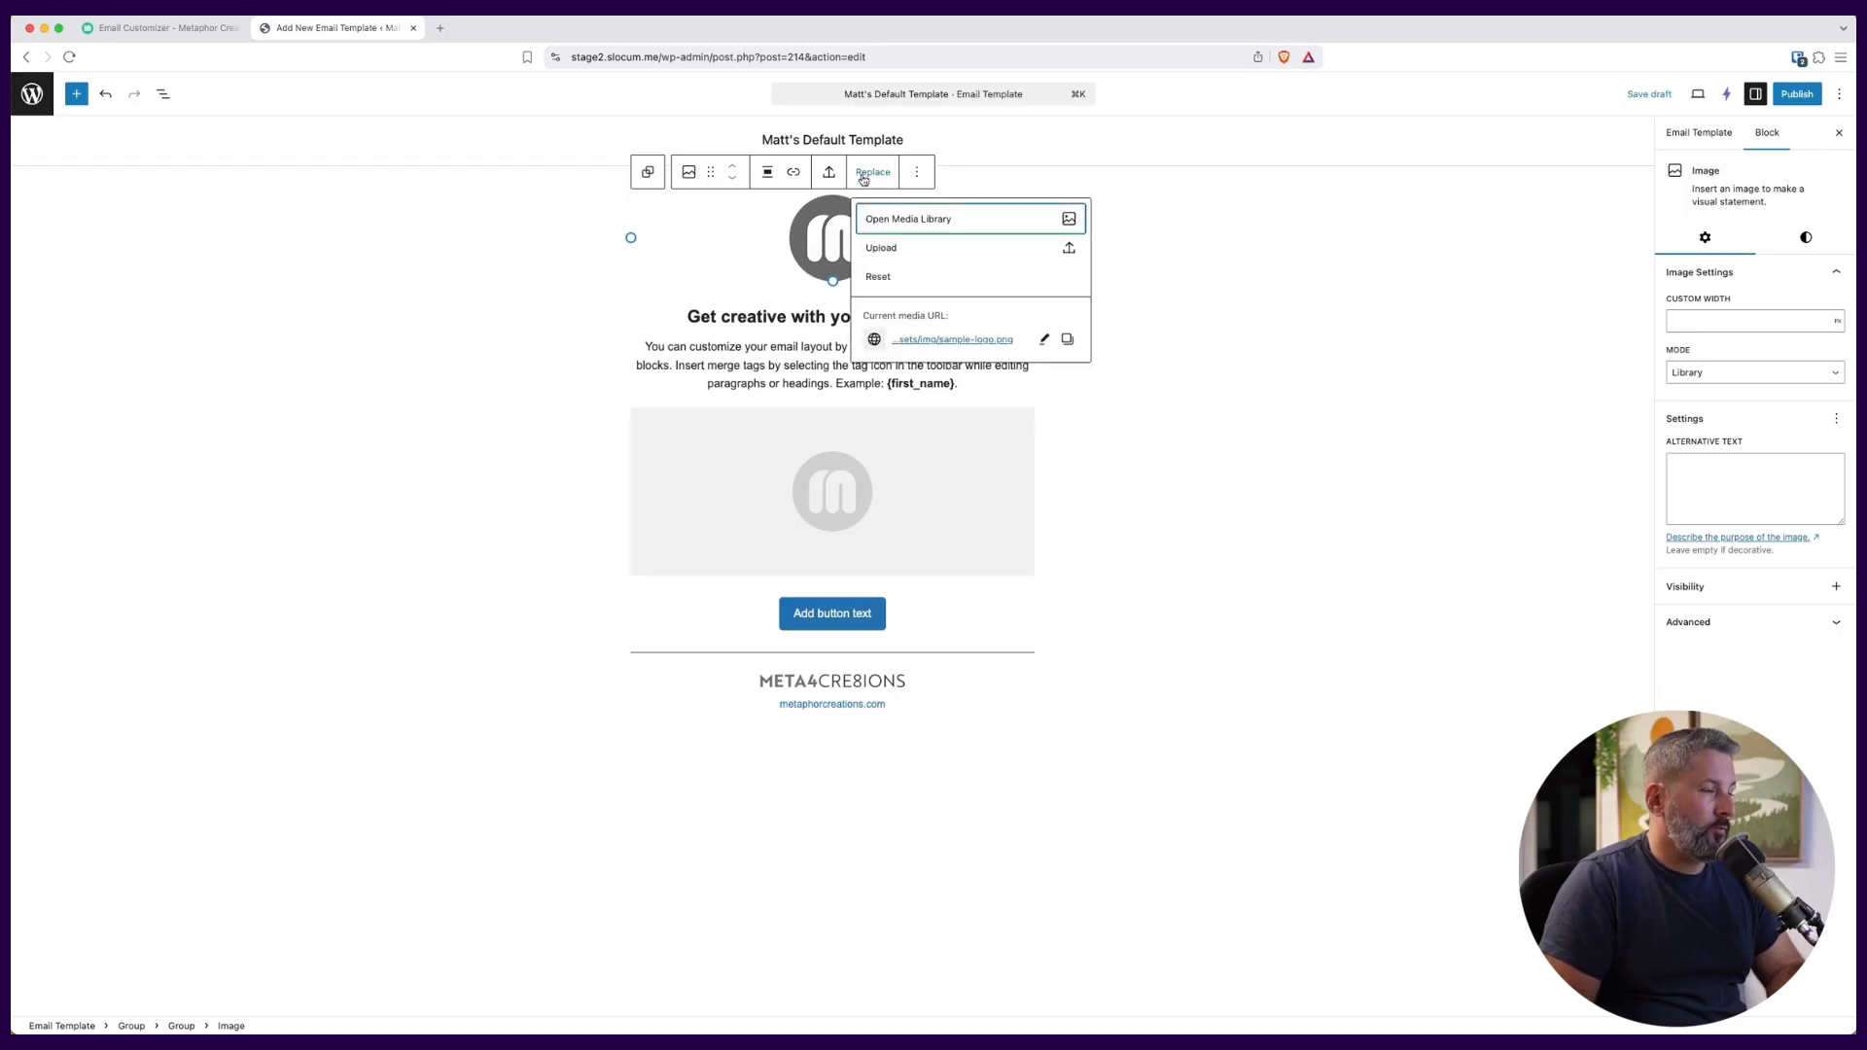
pyautogui.click(929, 222)
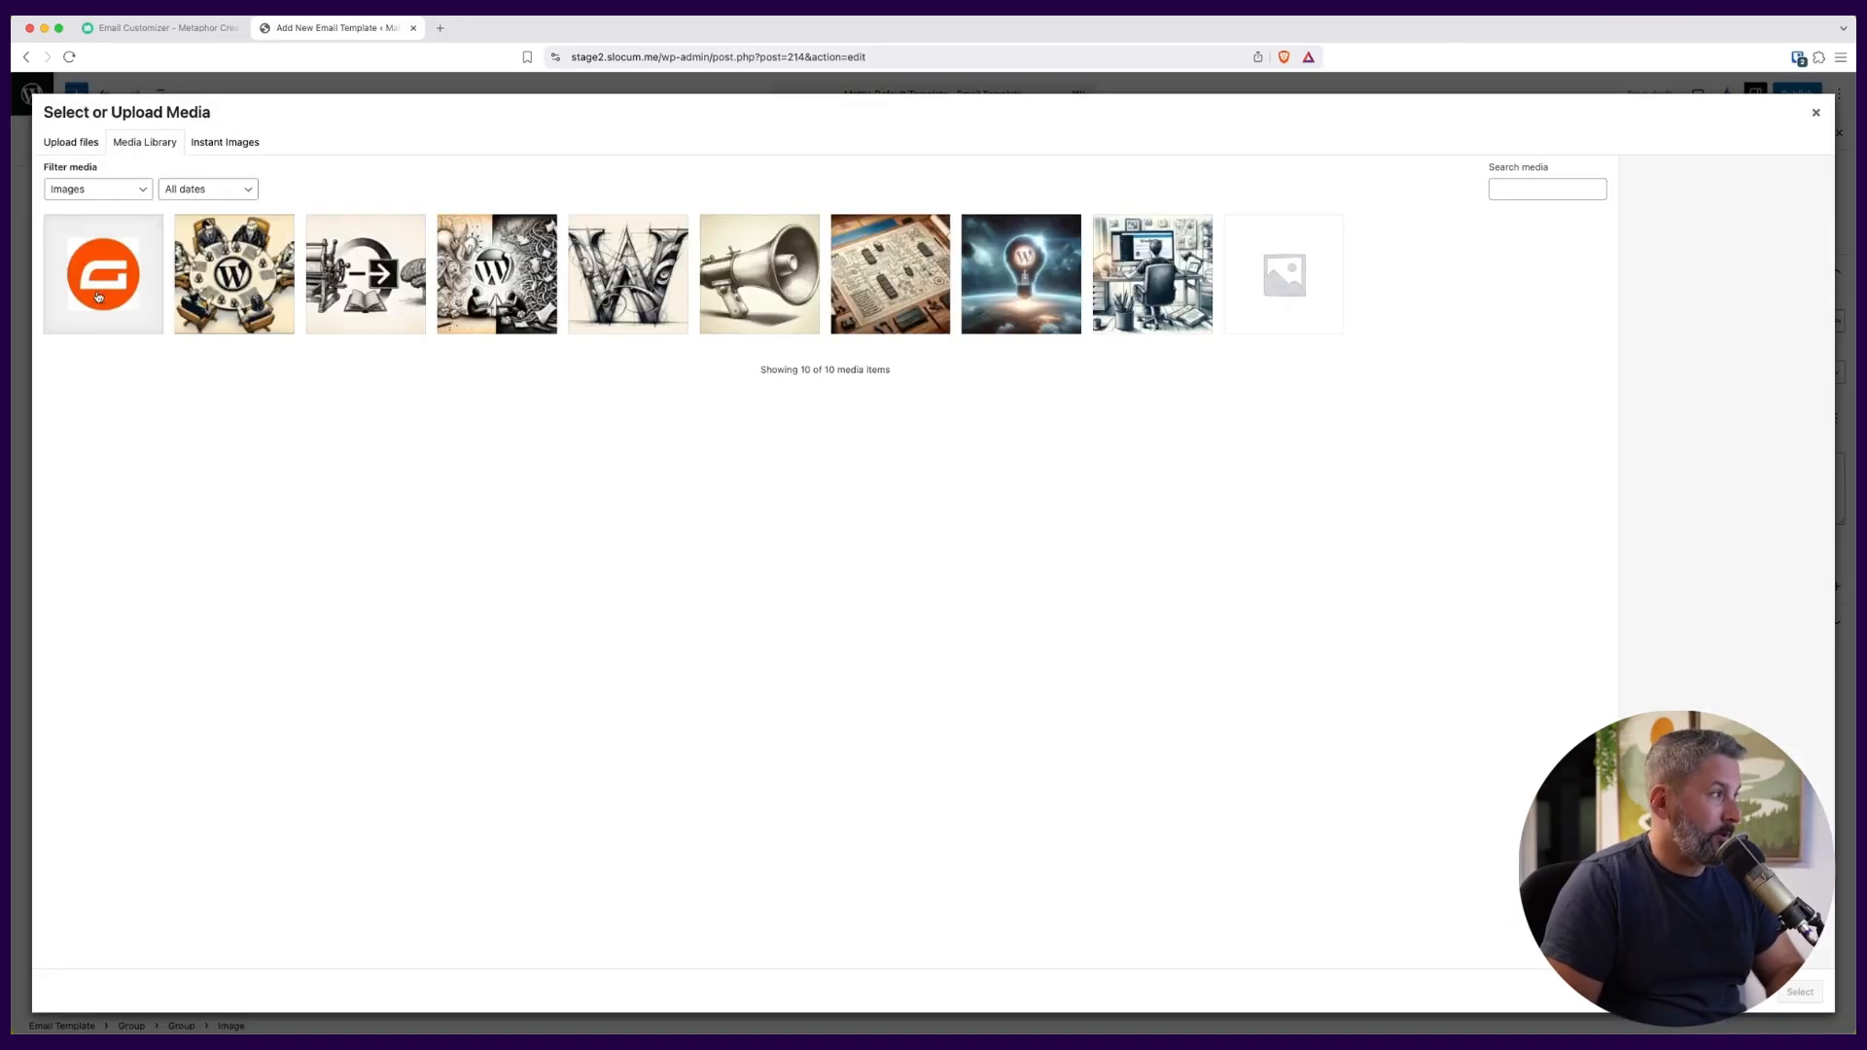
pyautogui.click(98, 297)
pyautogui.click(1800, 992)
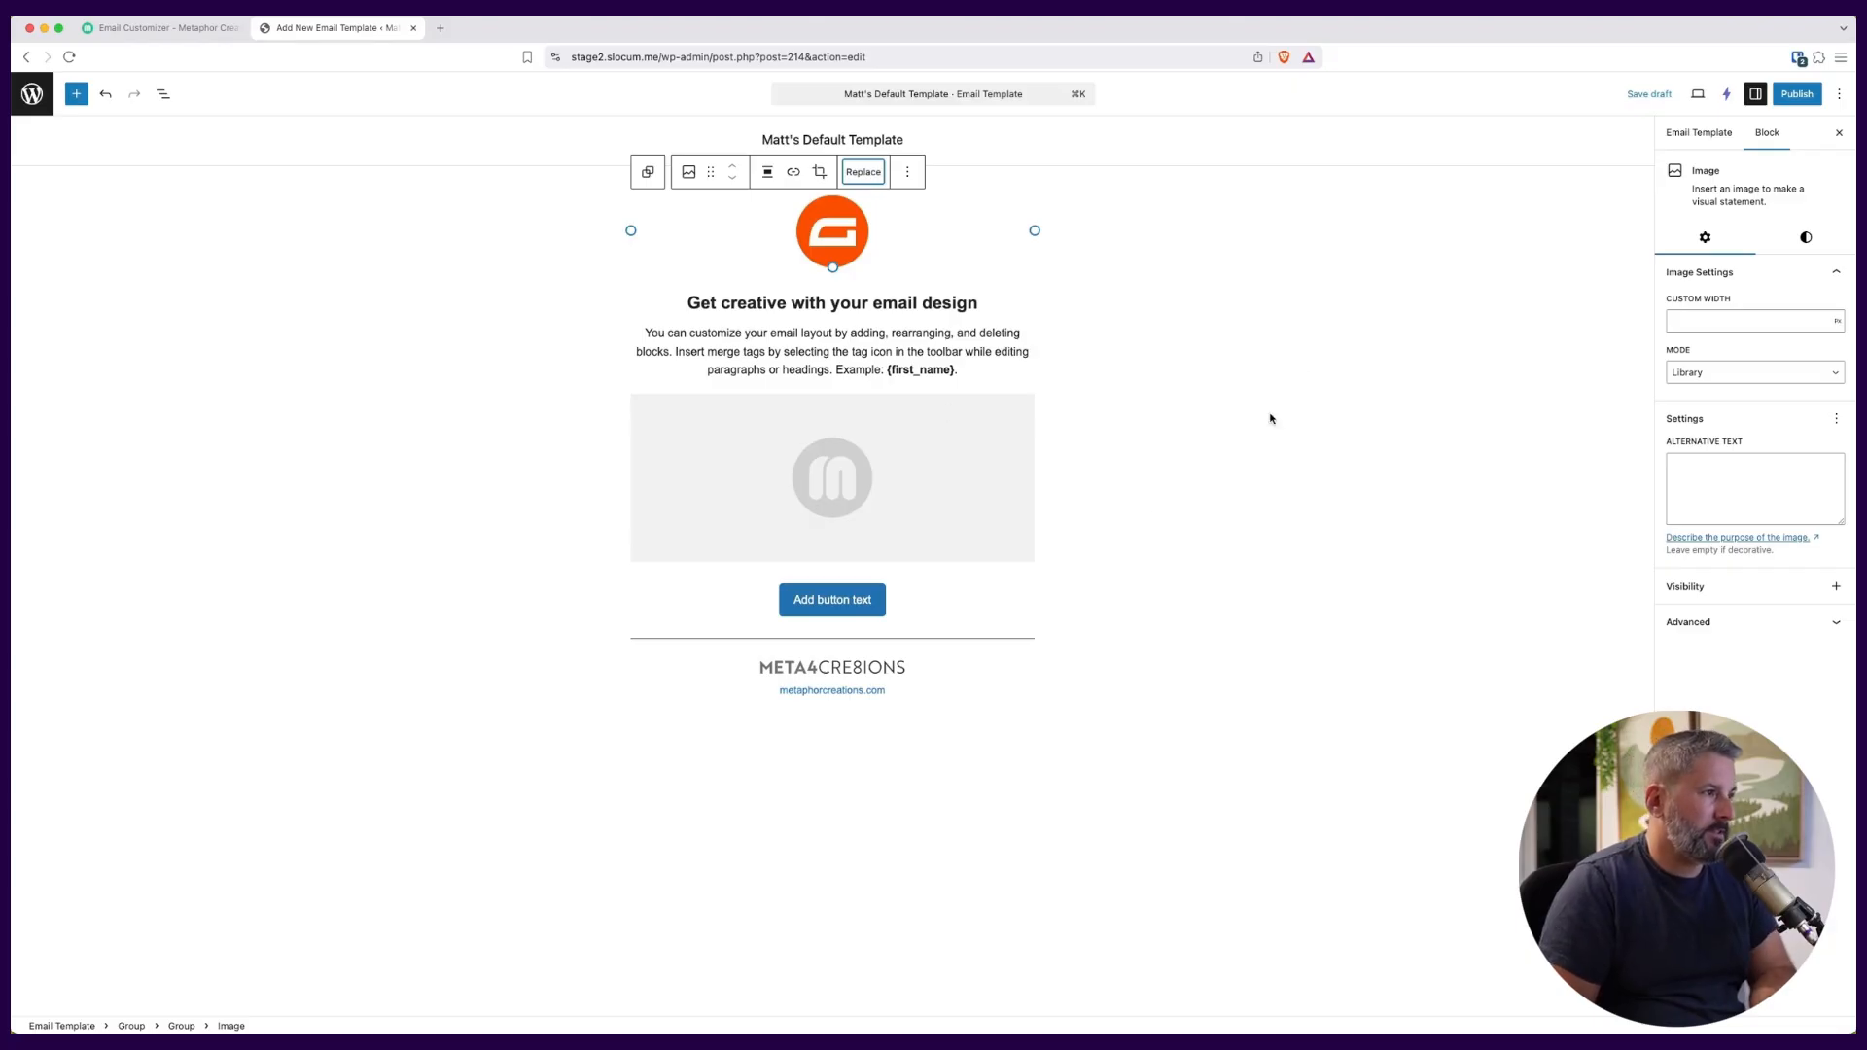
# Delete the large placeholder image and the "Add button text" button from the email body.
pyautogui.click(987, 505)
pyautogui.press('BackSpace')
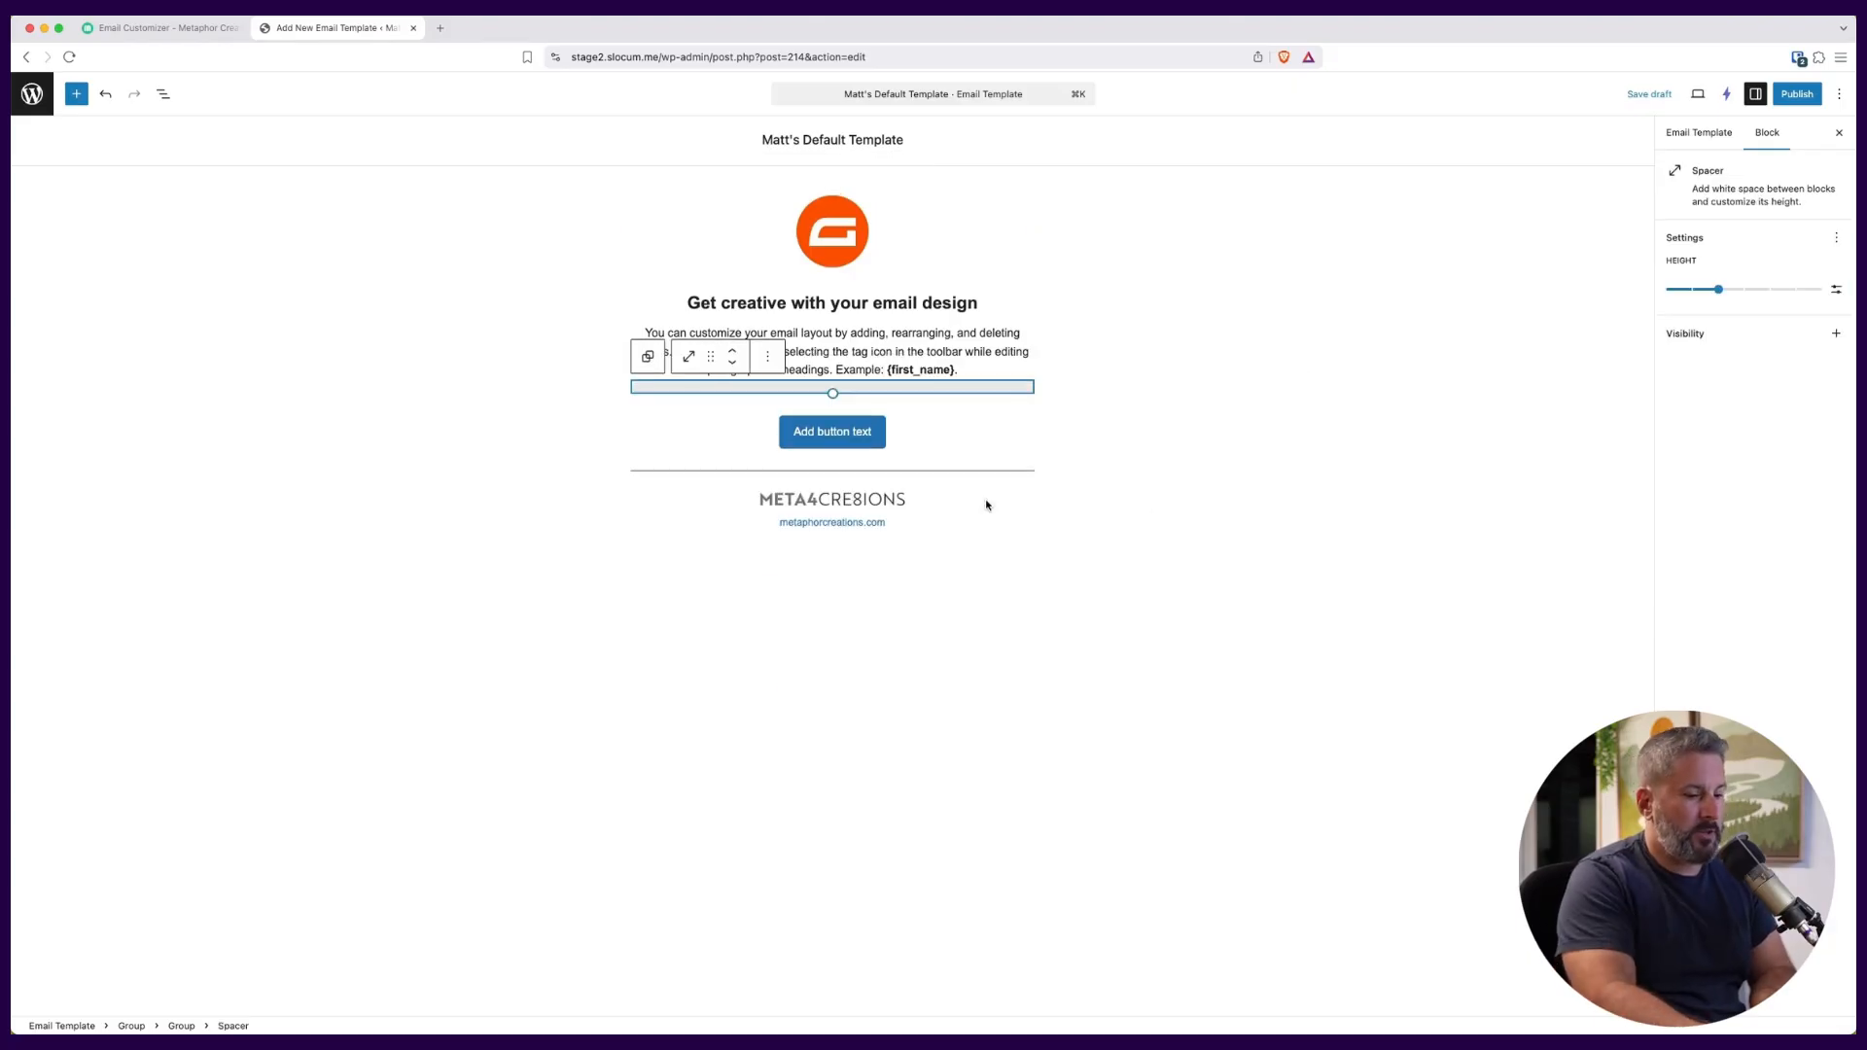
pyautogui.click(1074, 418)
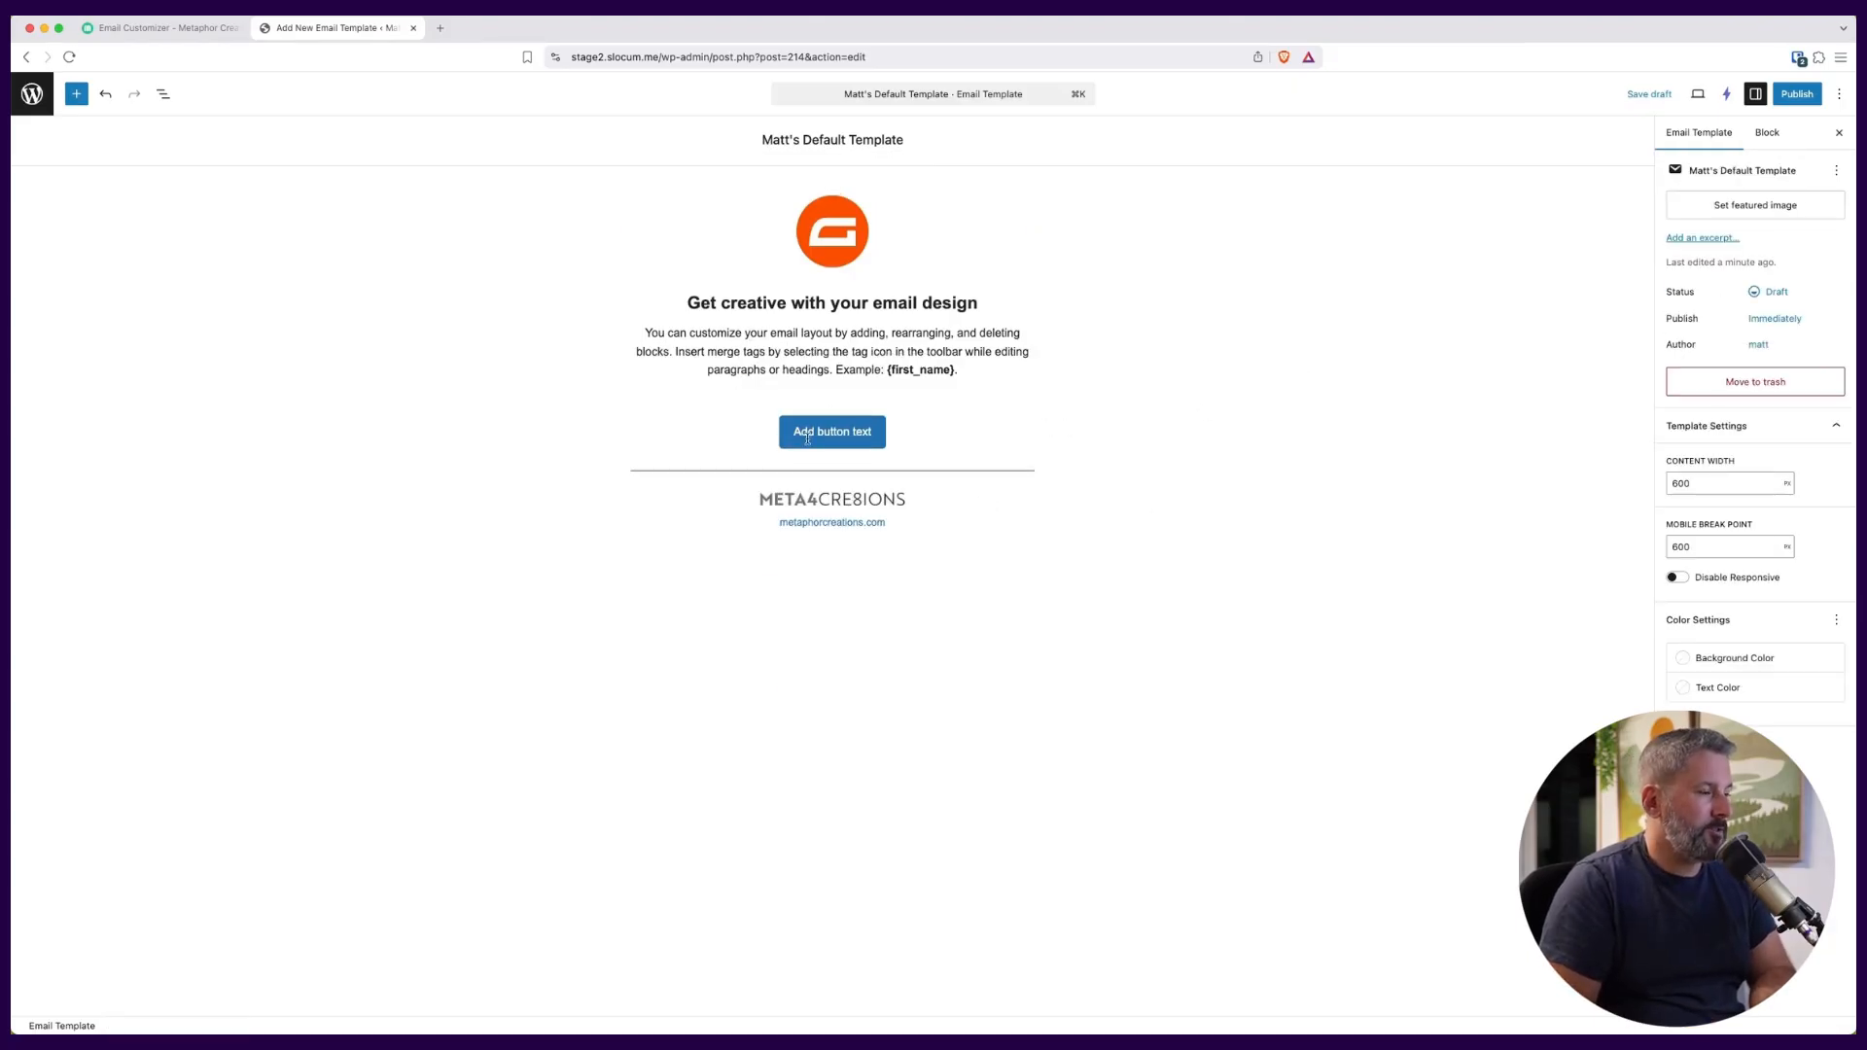
pyautogui.click(881, 434)
pyautogui.click(1011, 391)
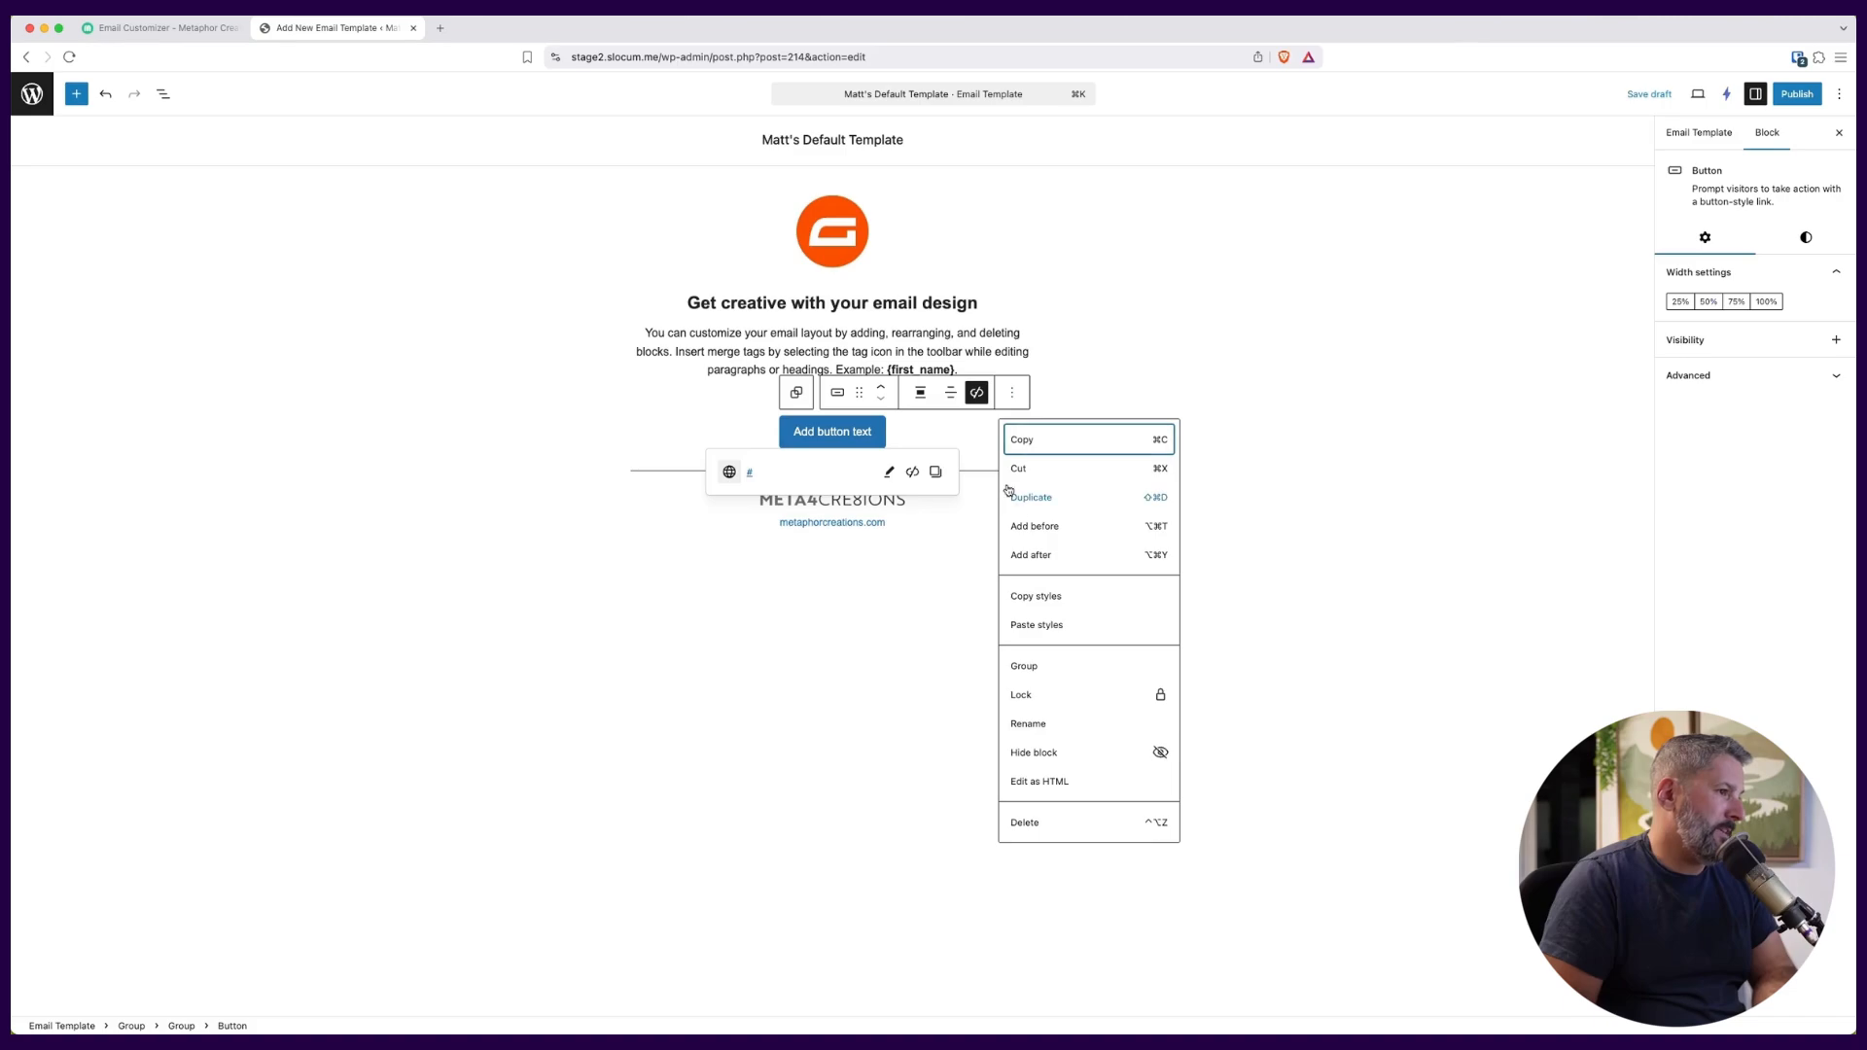
pyautogui.click(1069, 827)
pyautogui.click(1092, 624)
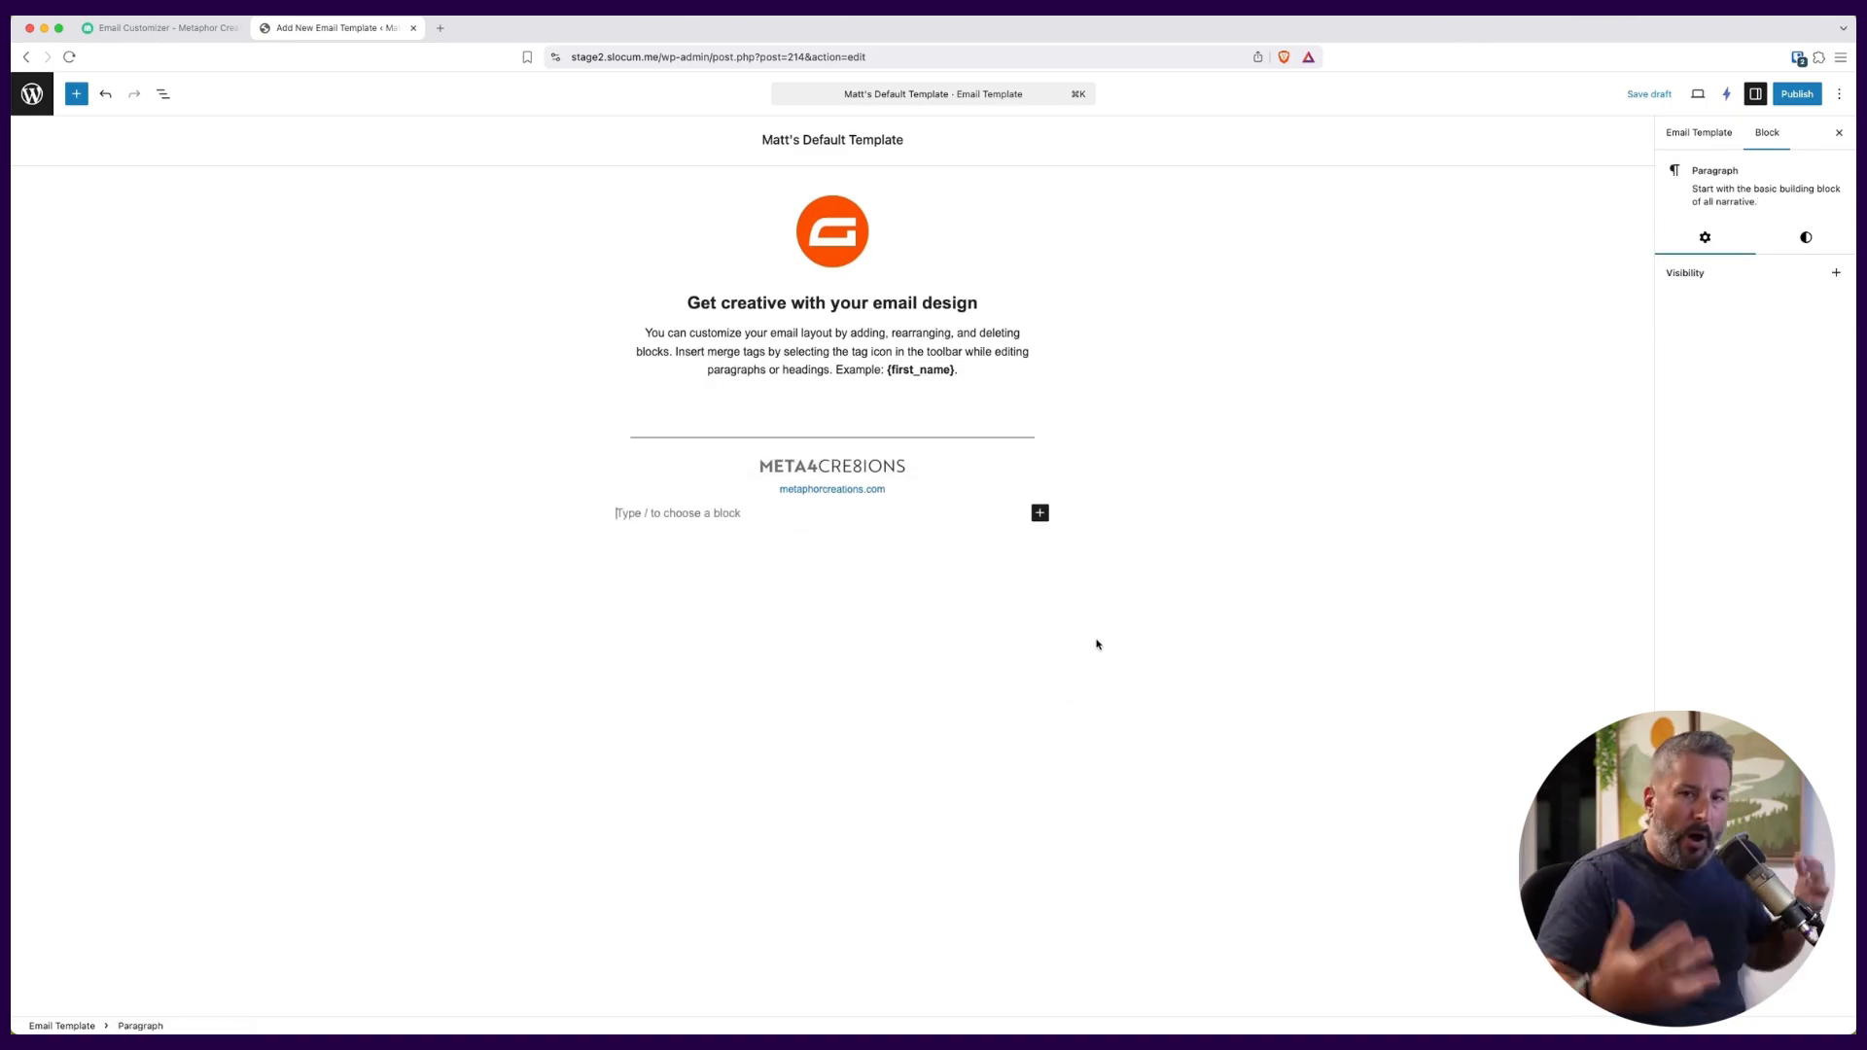
# Select the {first_name} tag in the body paragraph and examine the merge tags that can be inserted, including the Gravity Forms ones.
pyautogui.click(906, 371)
pyautogui.doubleClick(906, 370)
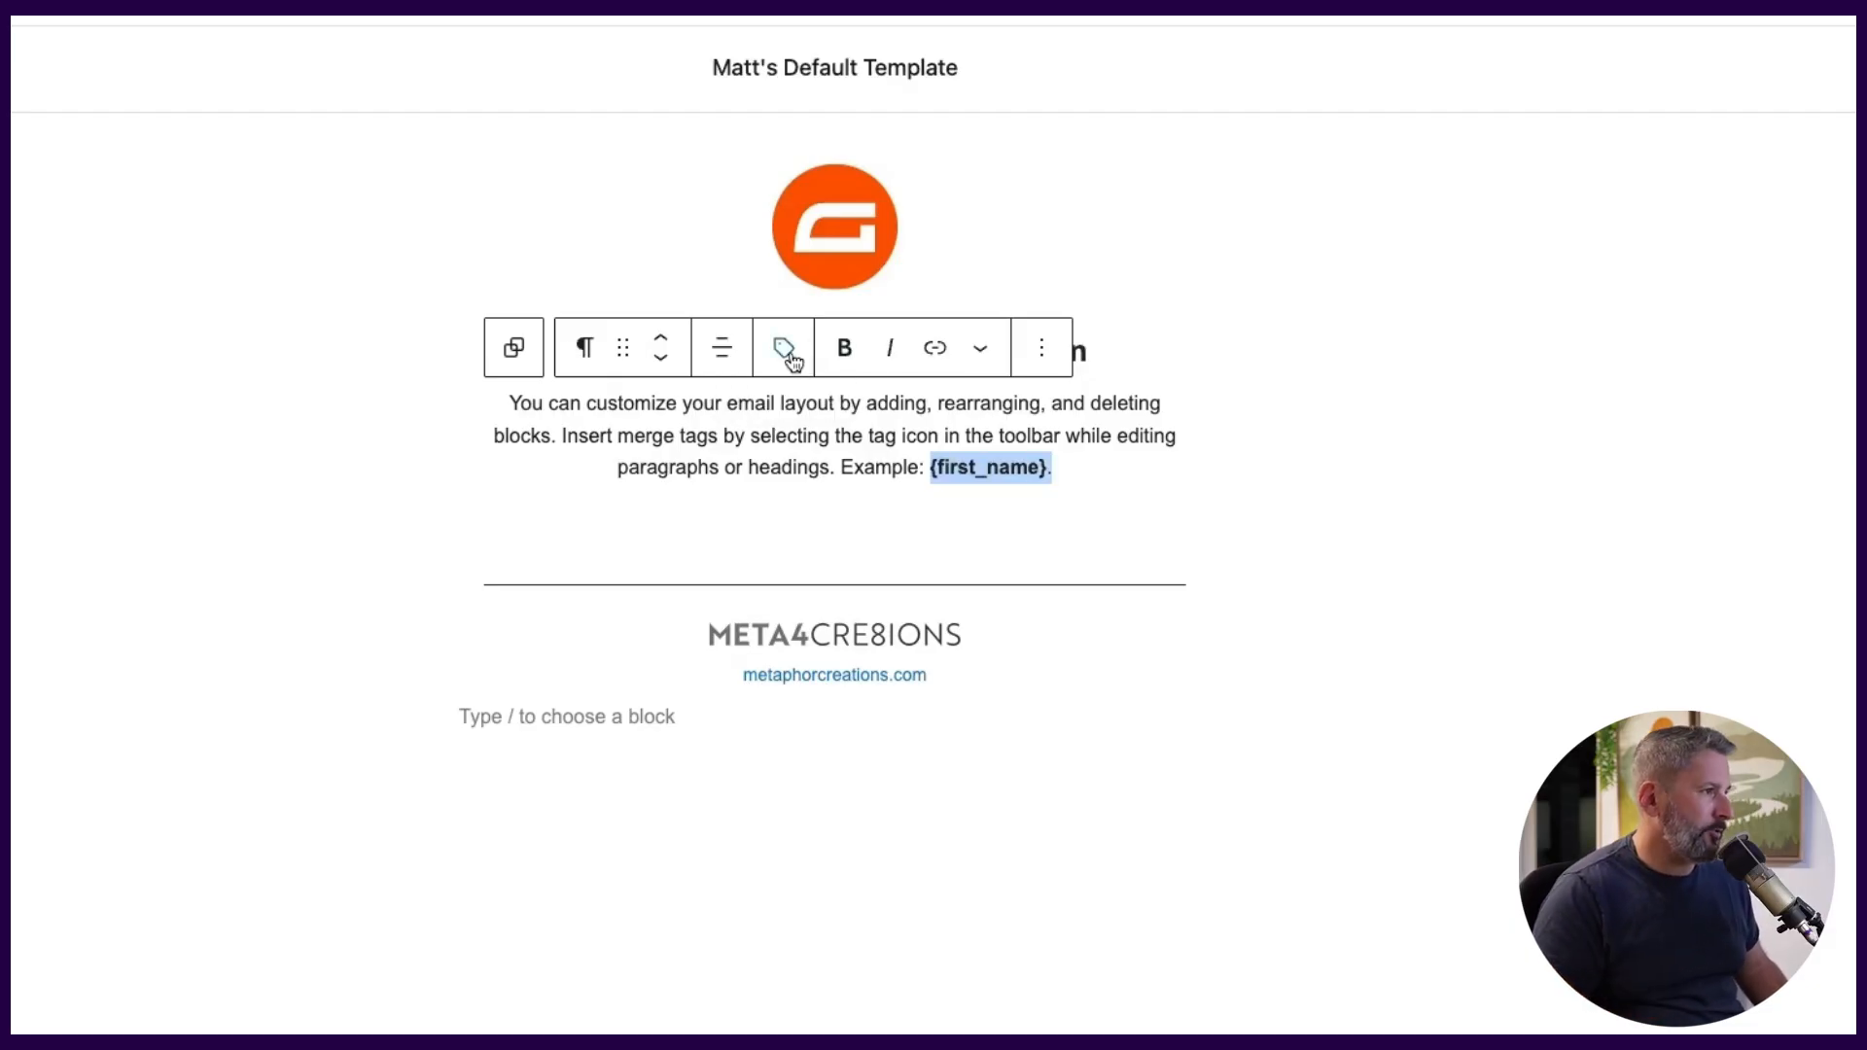
pyautogui.click(786, 350)
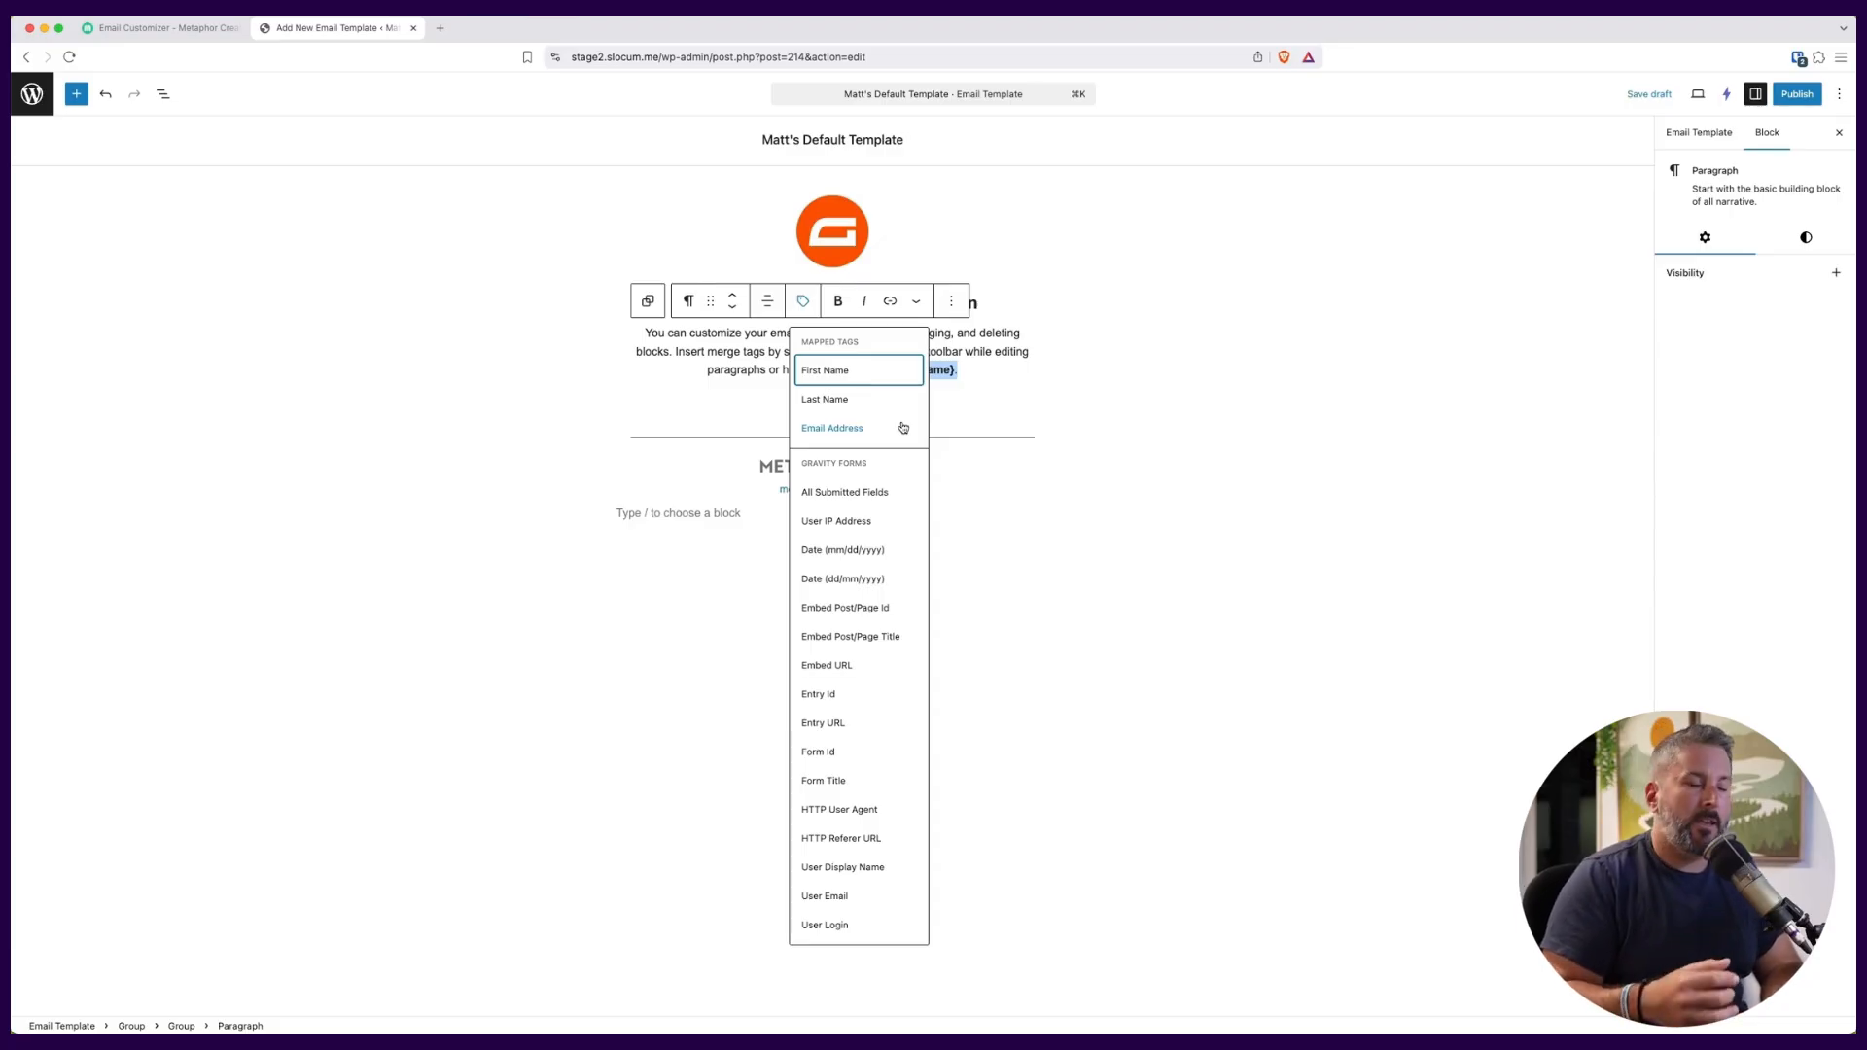
pyautogui.click(1017, 415)
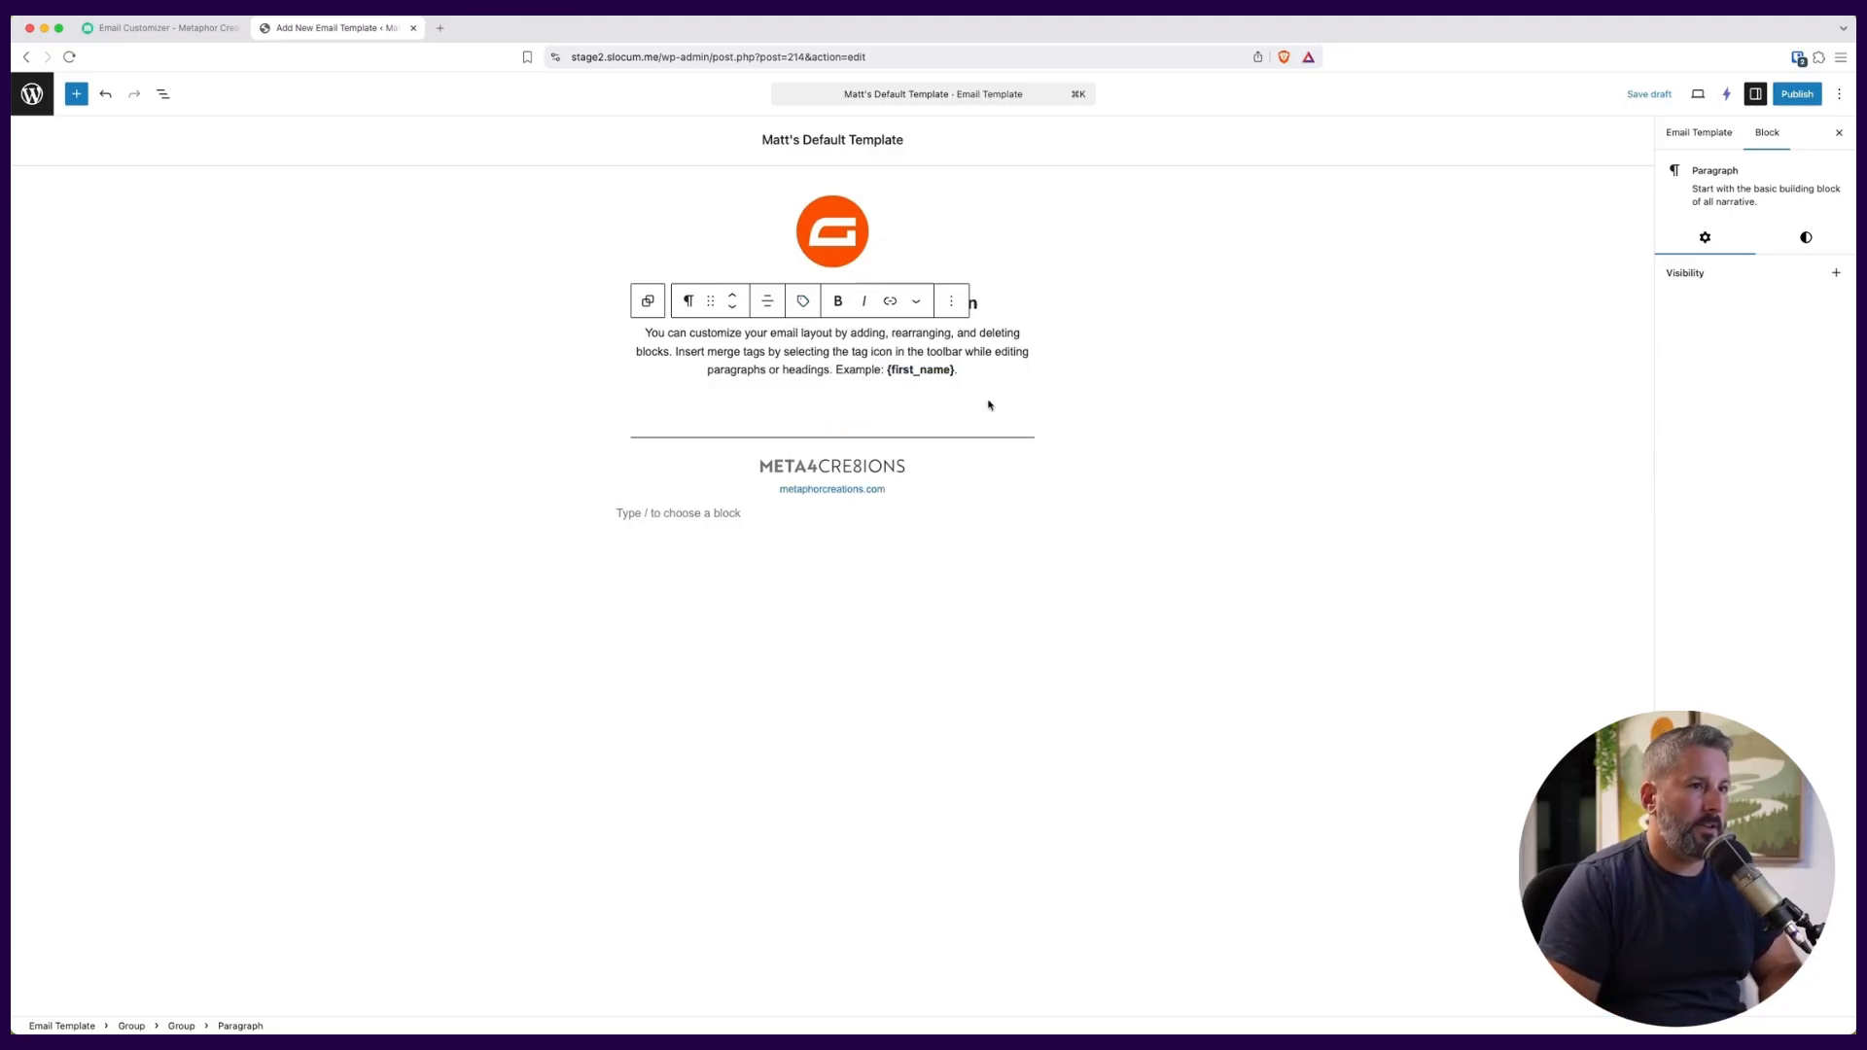
# Examine the logo image's block settings, including width, mode, alternative text and visibility.
pyautogui.click(889, 255)
pyautogui.click(940, 327)
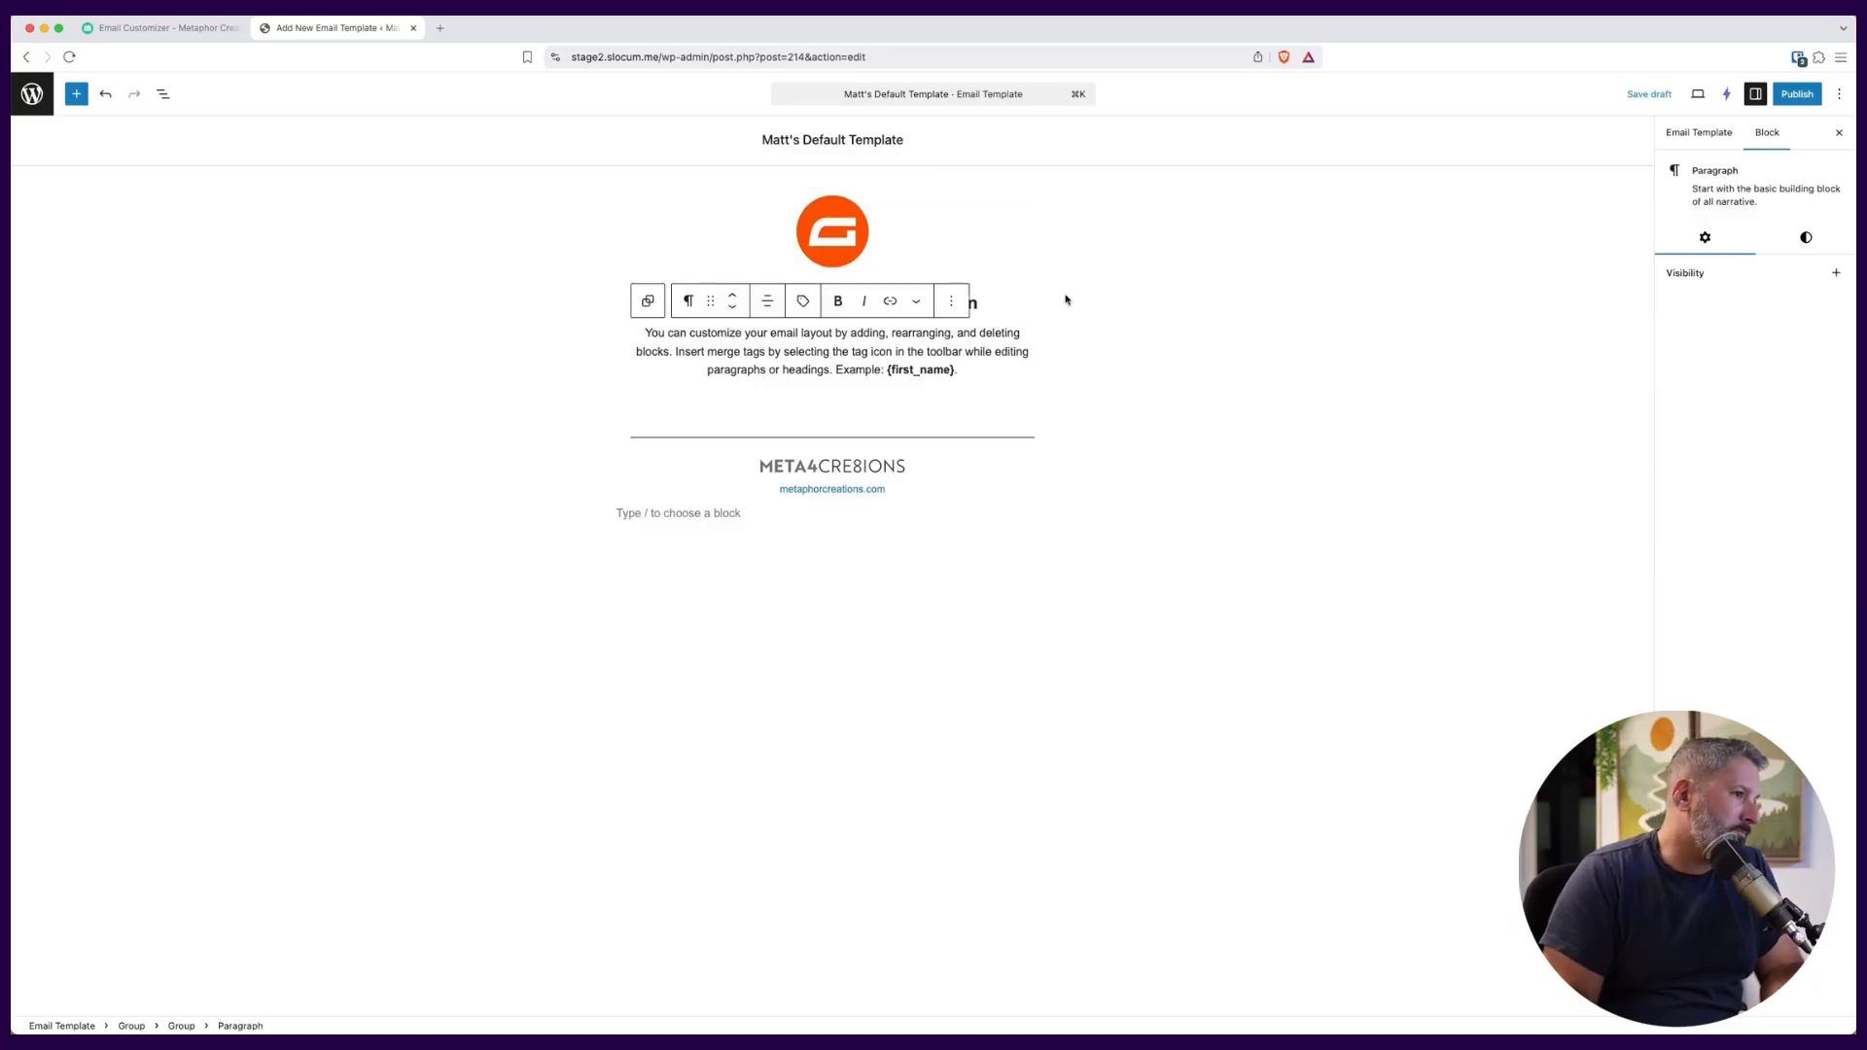
pyautogui.click(913, 232)
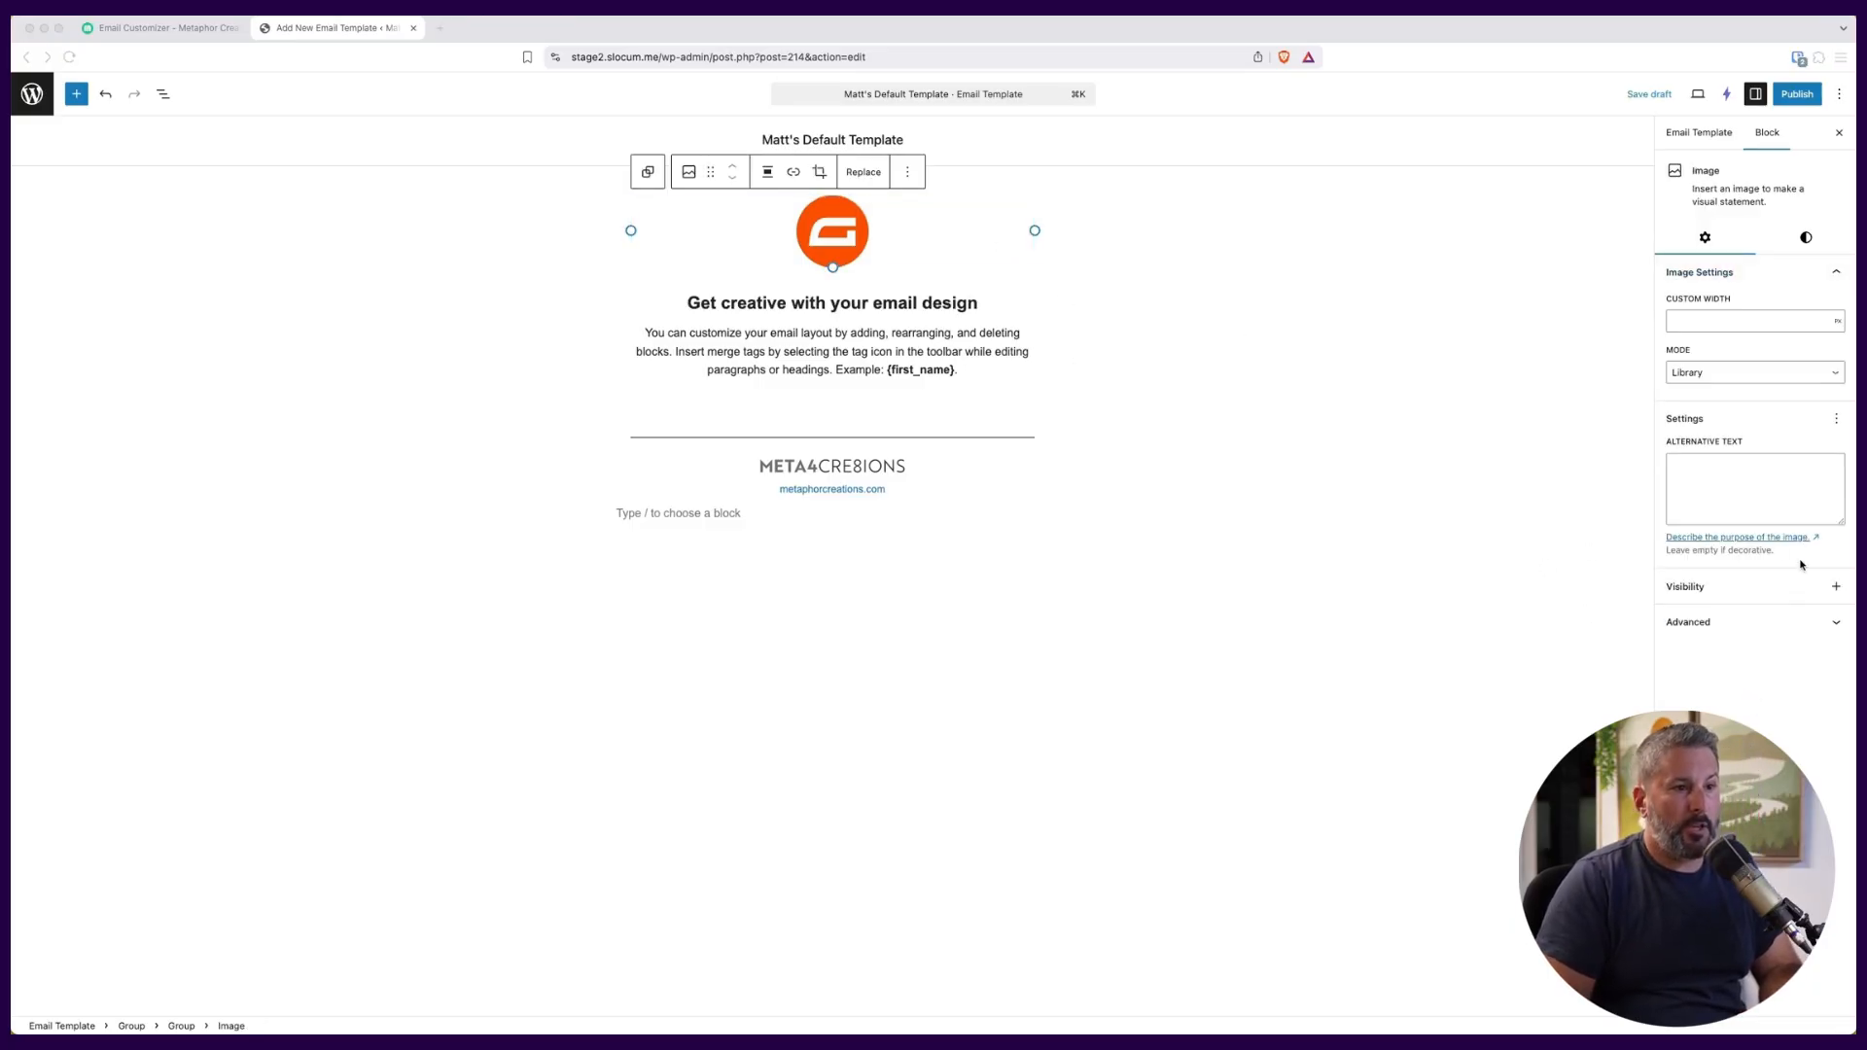
pyautogui.click(1802, 585)
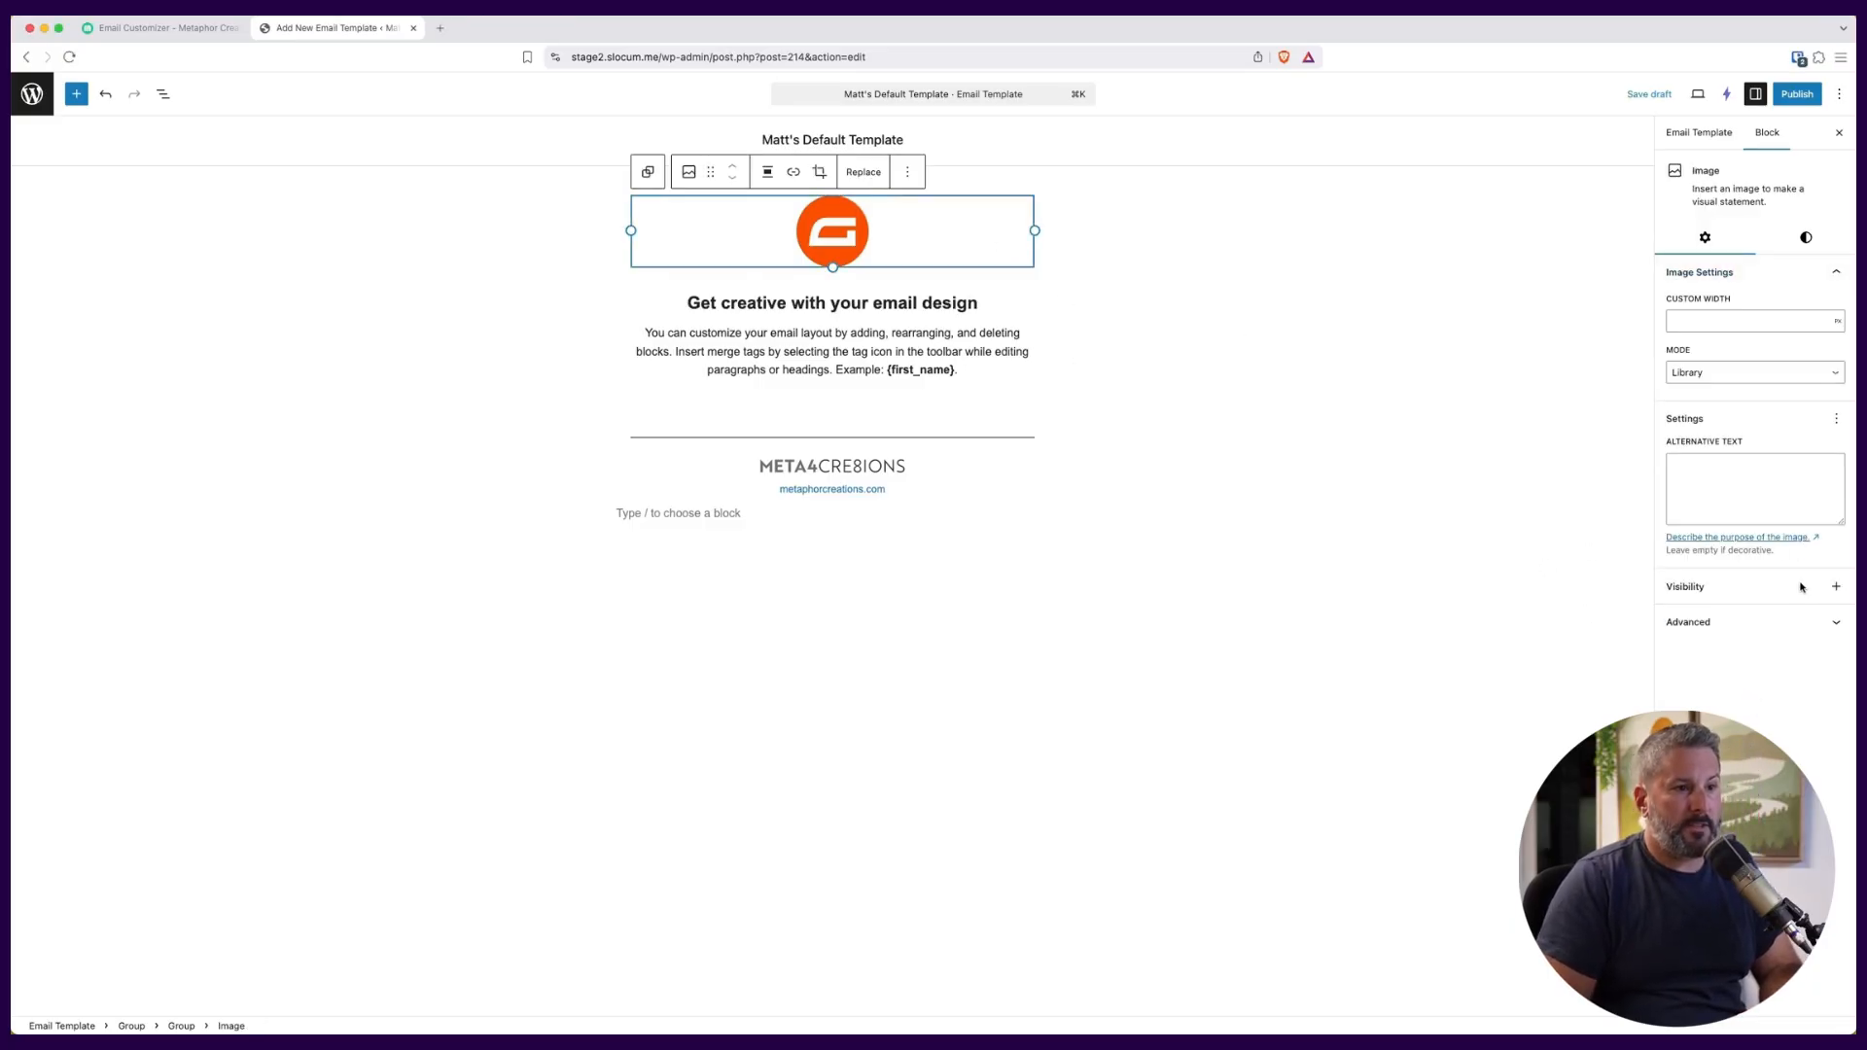
# Try the text sizes for the "Get creative with your email design" heading and set it to XXL.
pyautogui.click(889, 306)
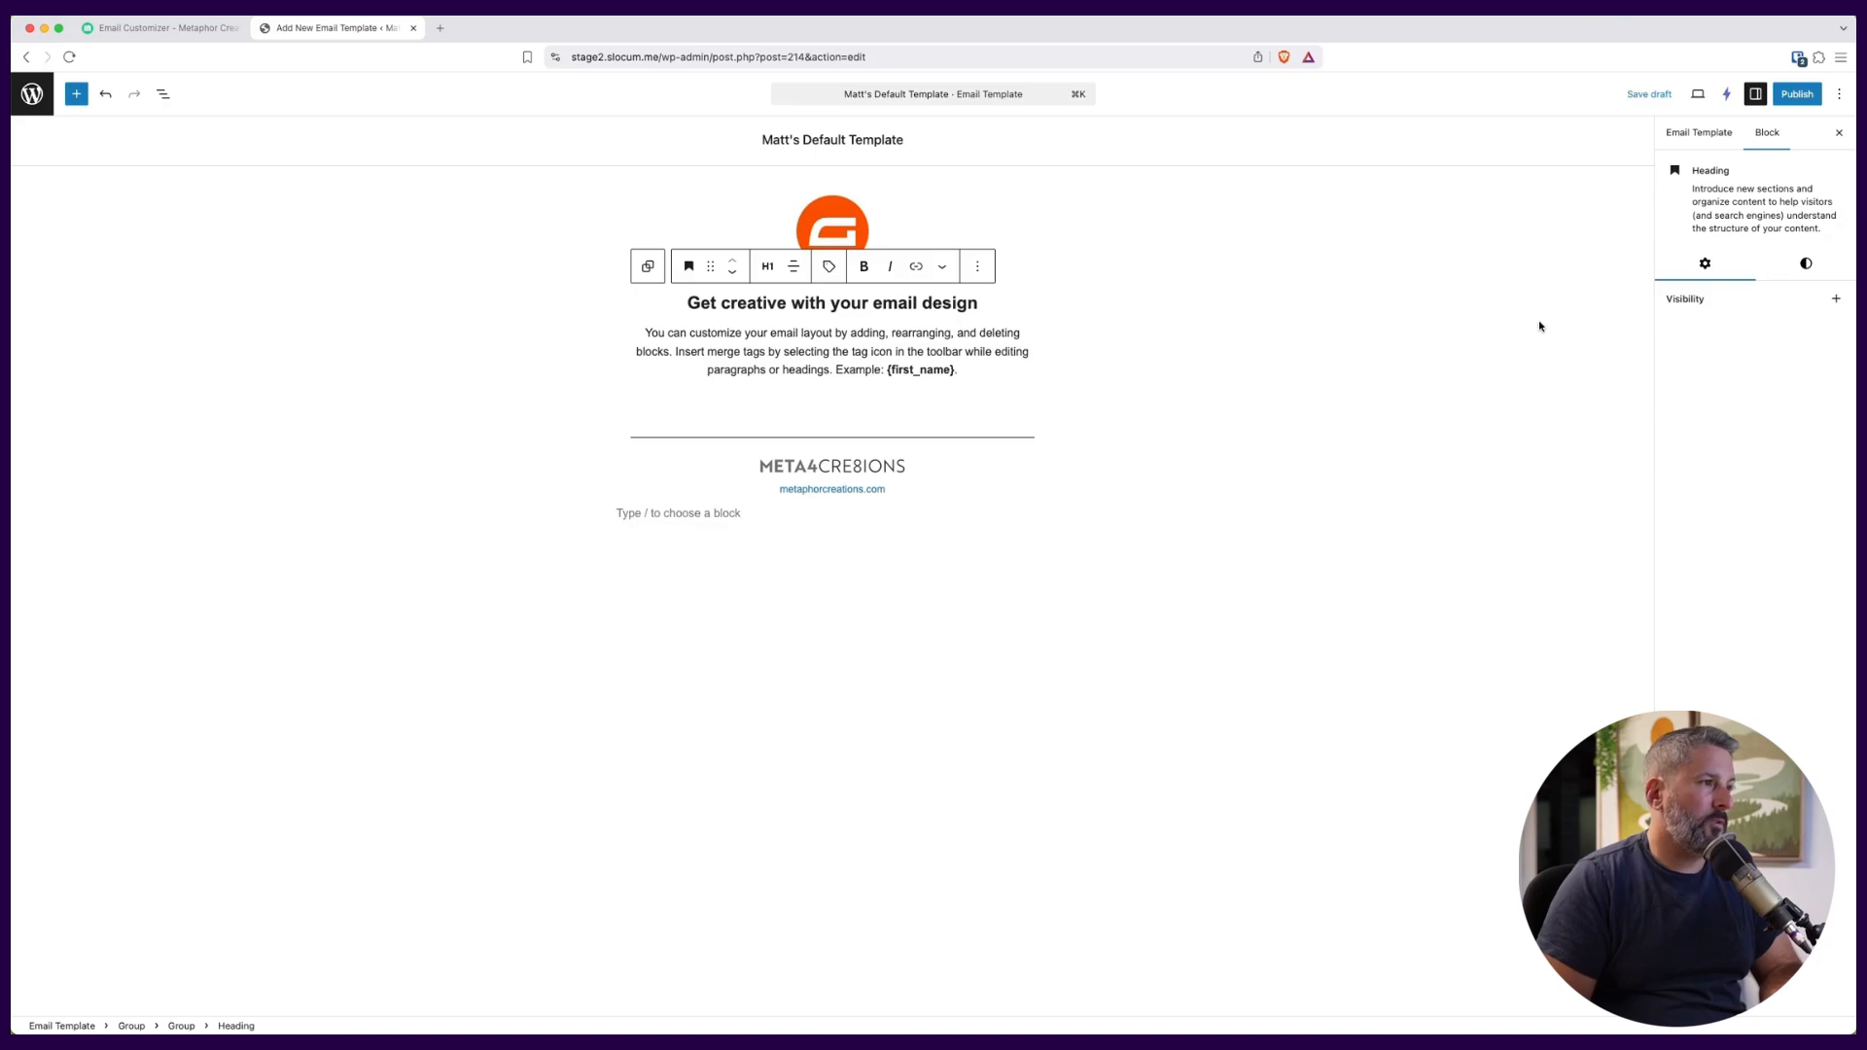
pyautogui.click(1804, 266)
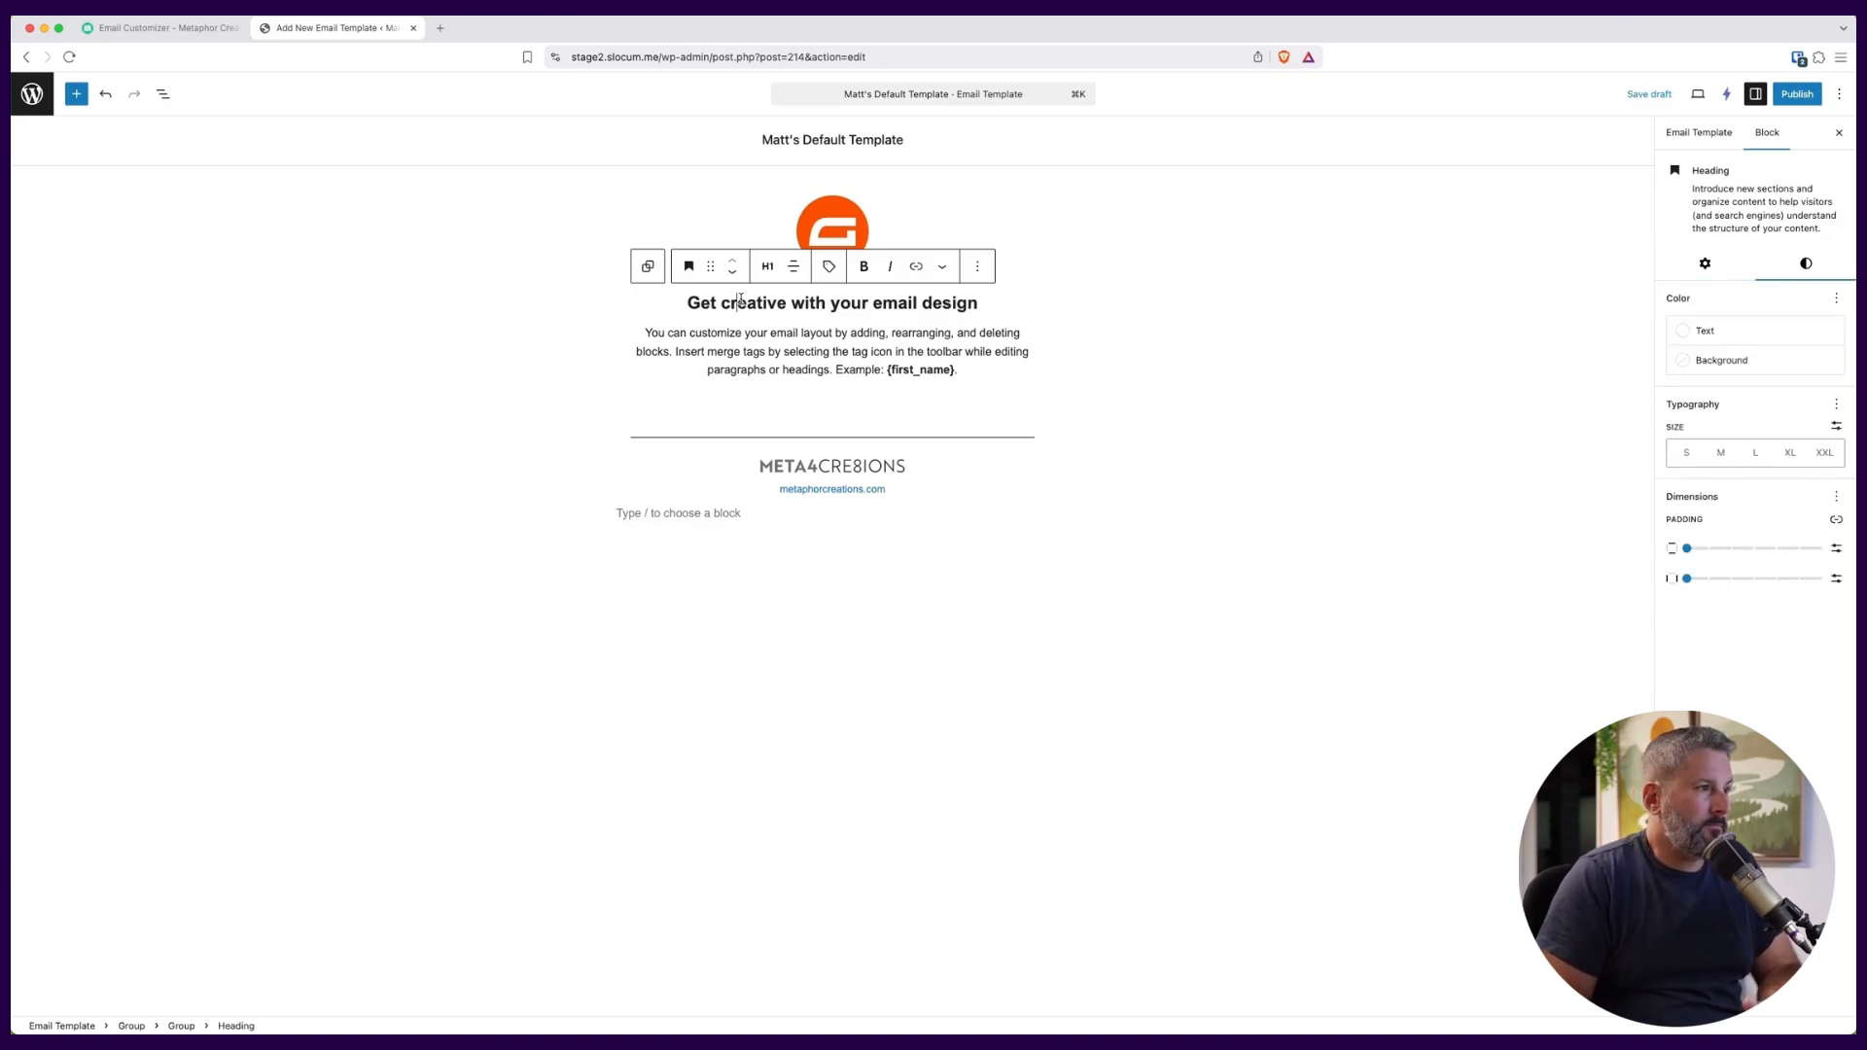
pyautogui.click(689, 266)
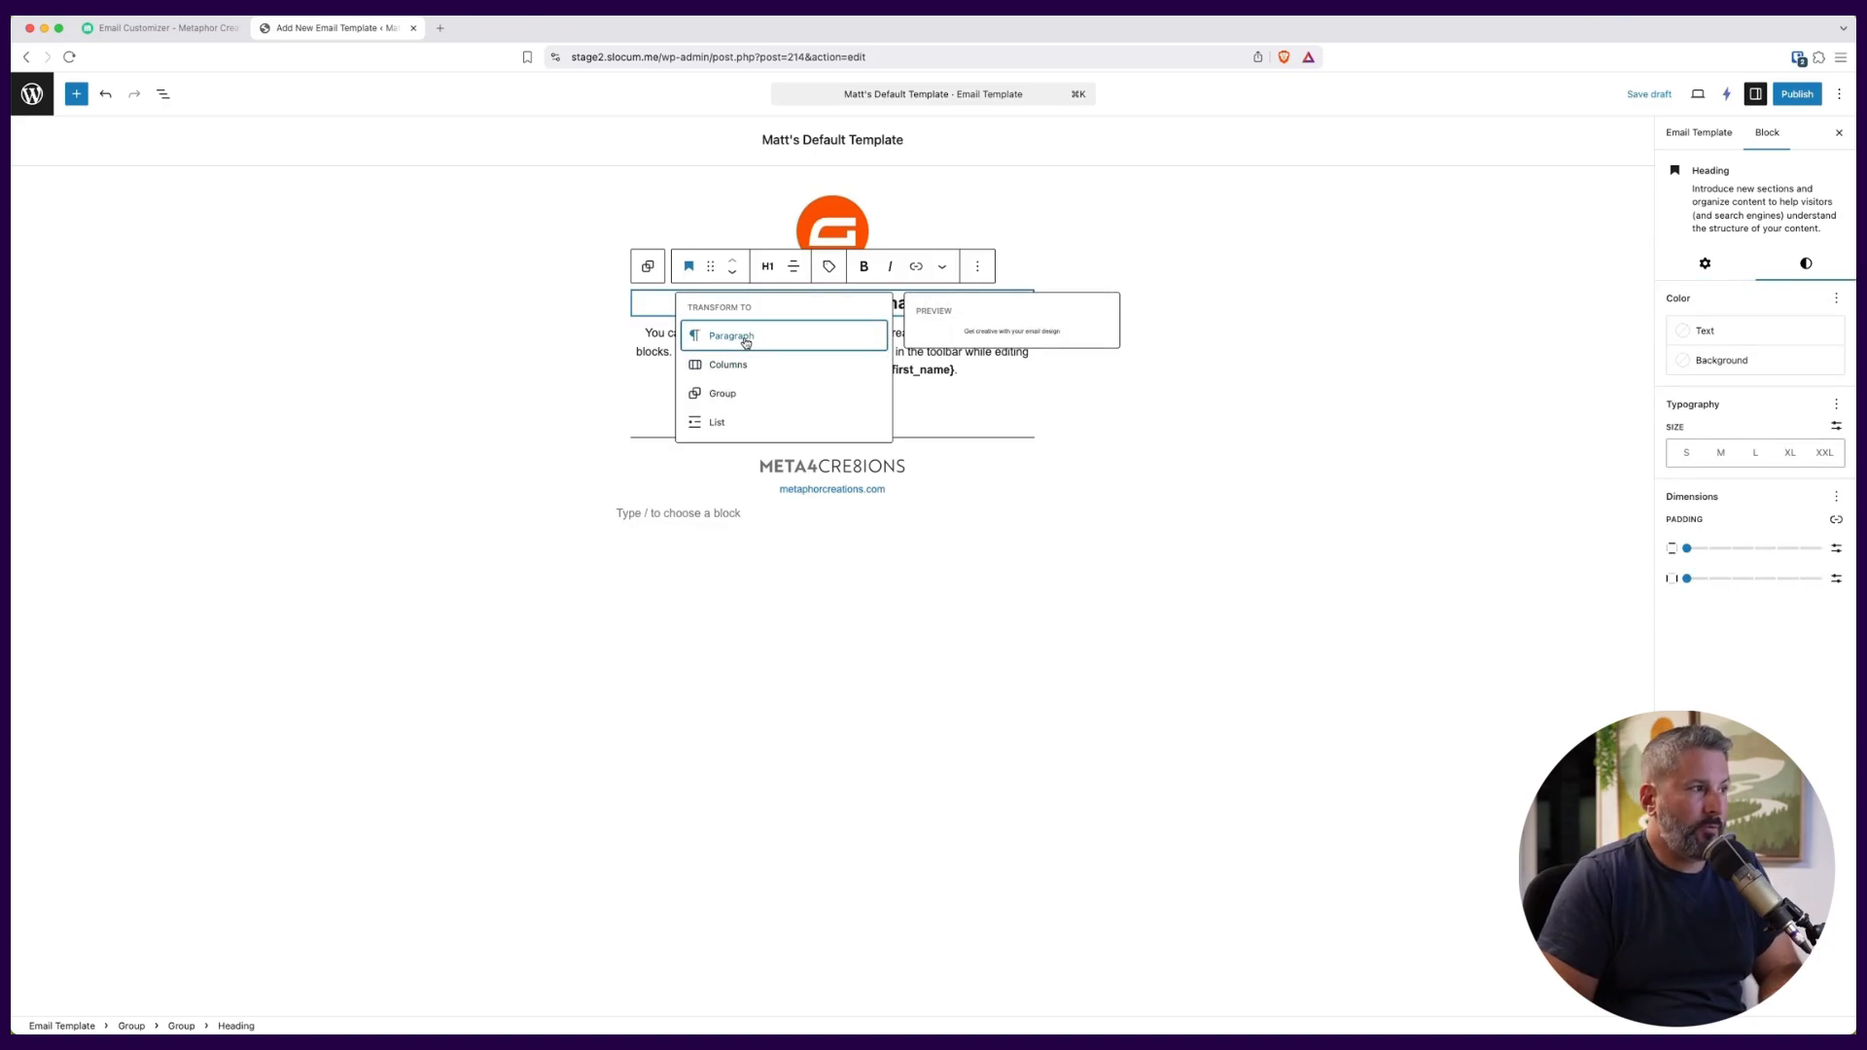
pyautogui.click(1796, 400)
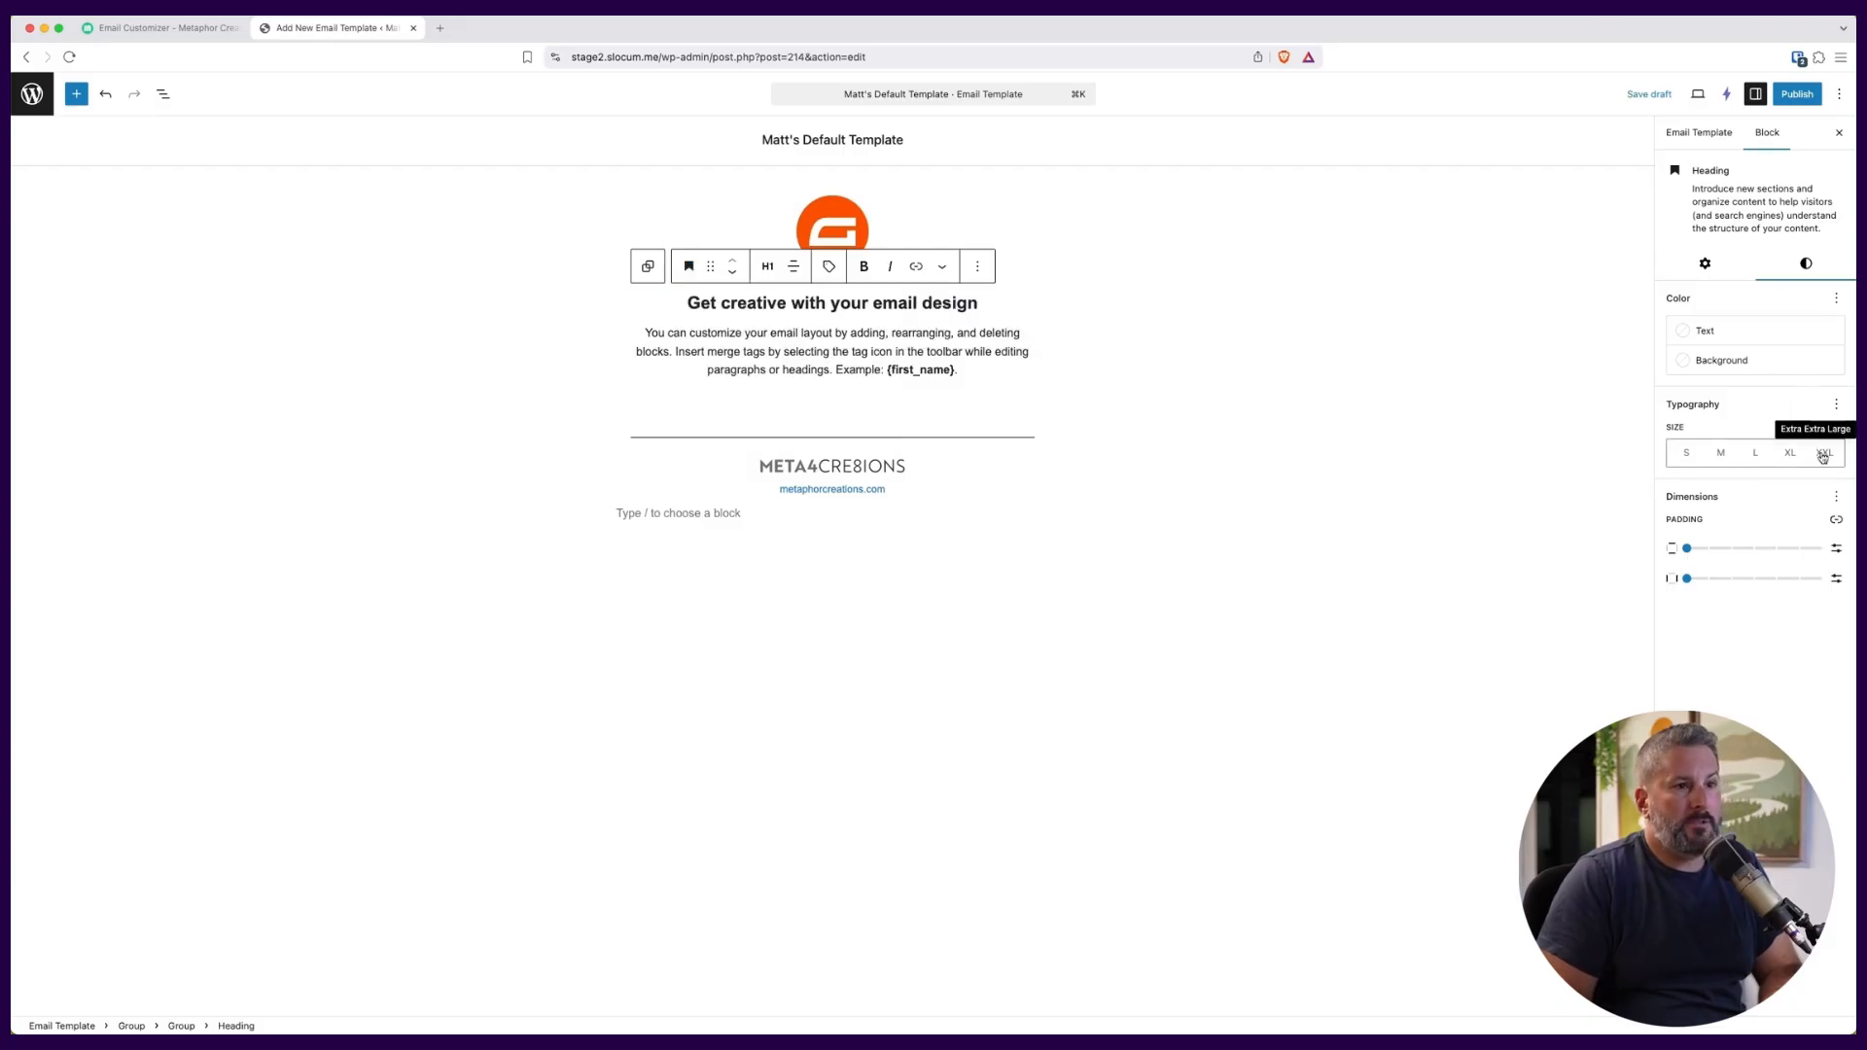
pyautogui.click(1790, 452)
pyautogui.click(1756, 452)
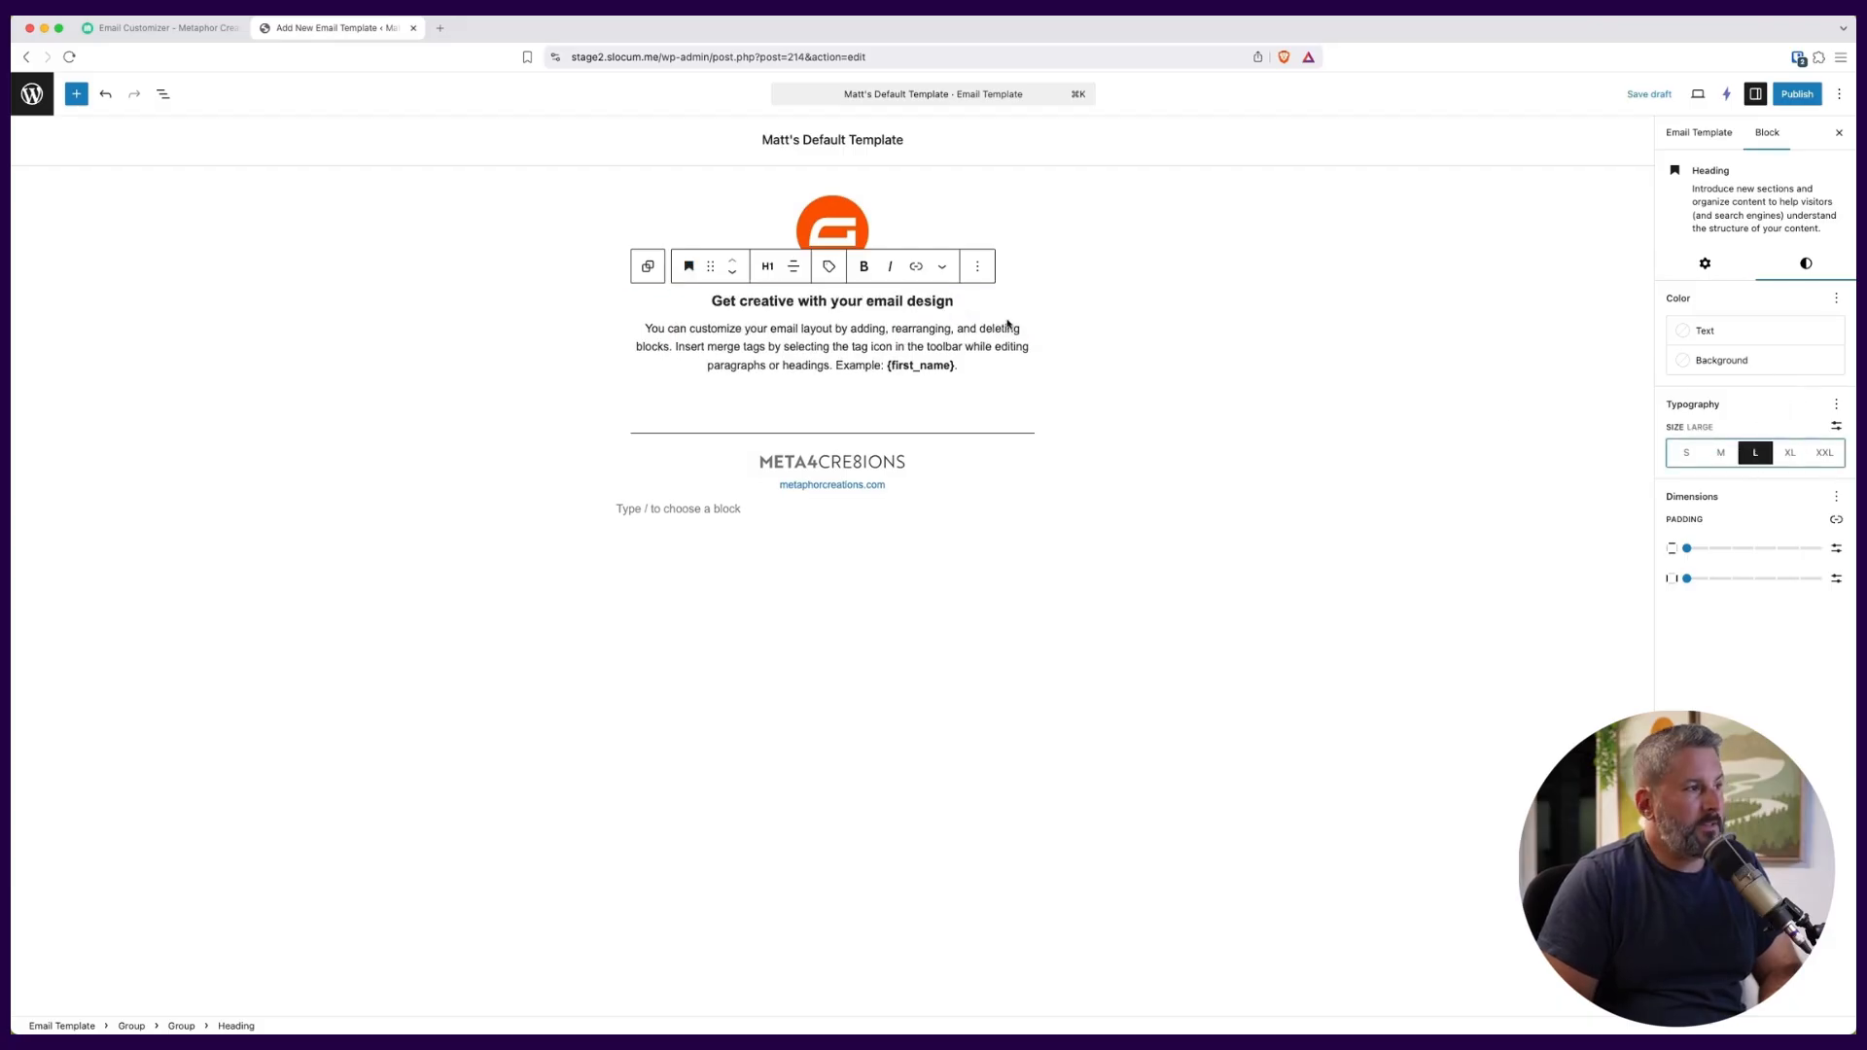
pyautogui.click(1830, 455)
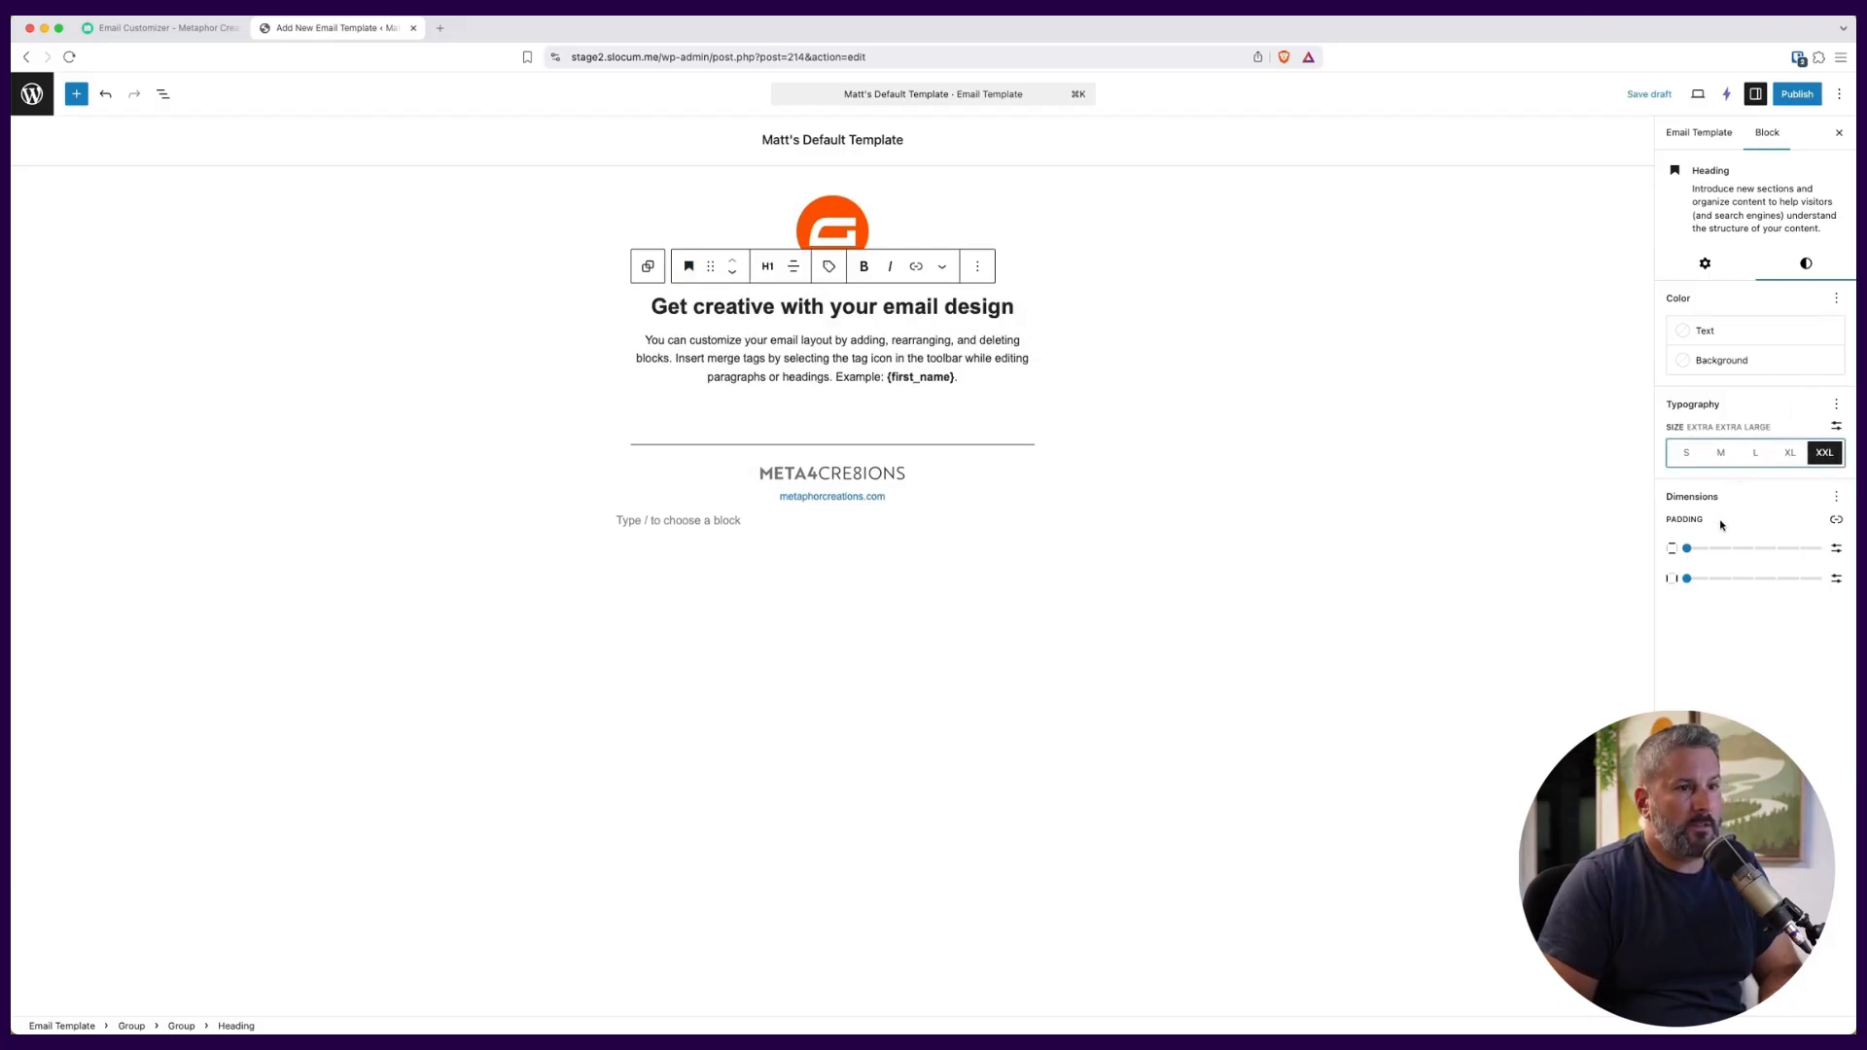
# Increase the heading's vertical and horizontal padding and show the Font control in its typography settings.
pyautogui.moveTo(1689, 550); pyautogui.dragTo(1754, 581)
pyautogui.click(1836, 405)
pyautogui.click(1588, 473)
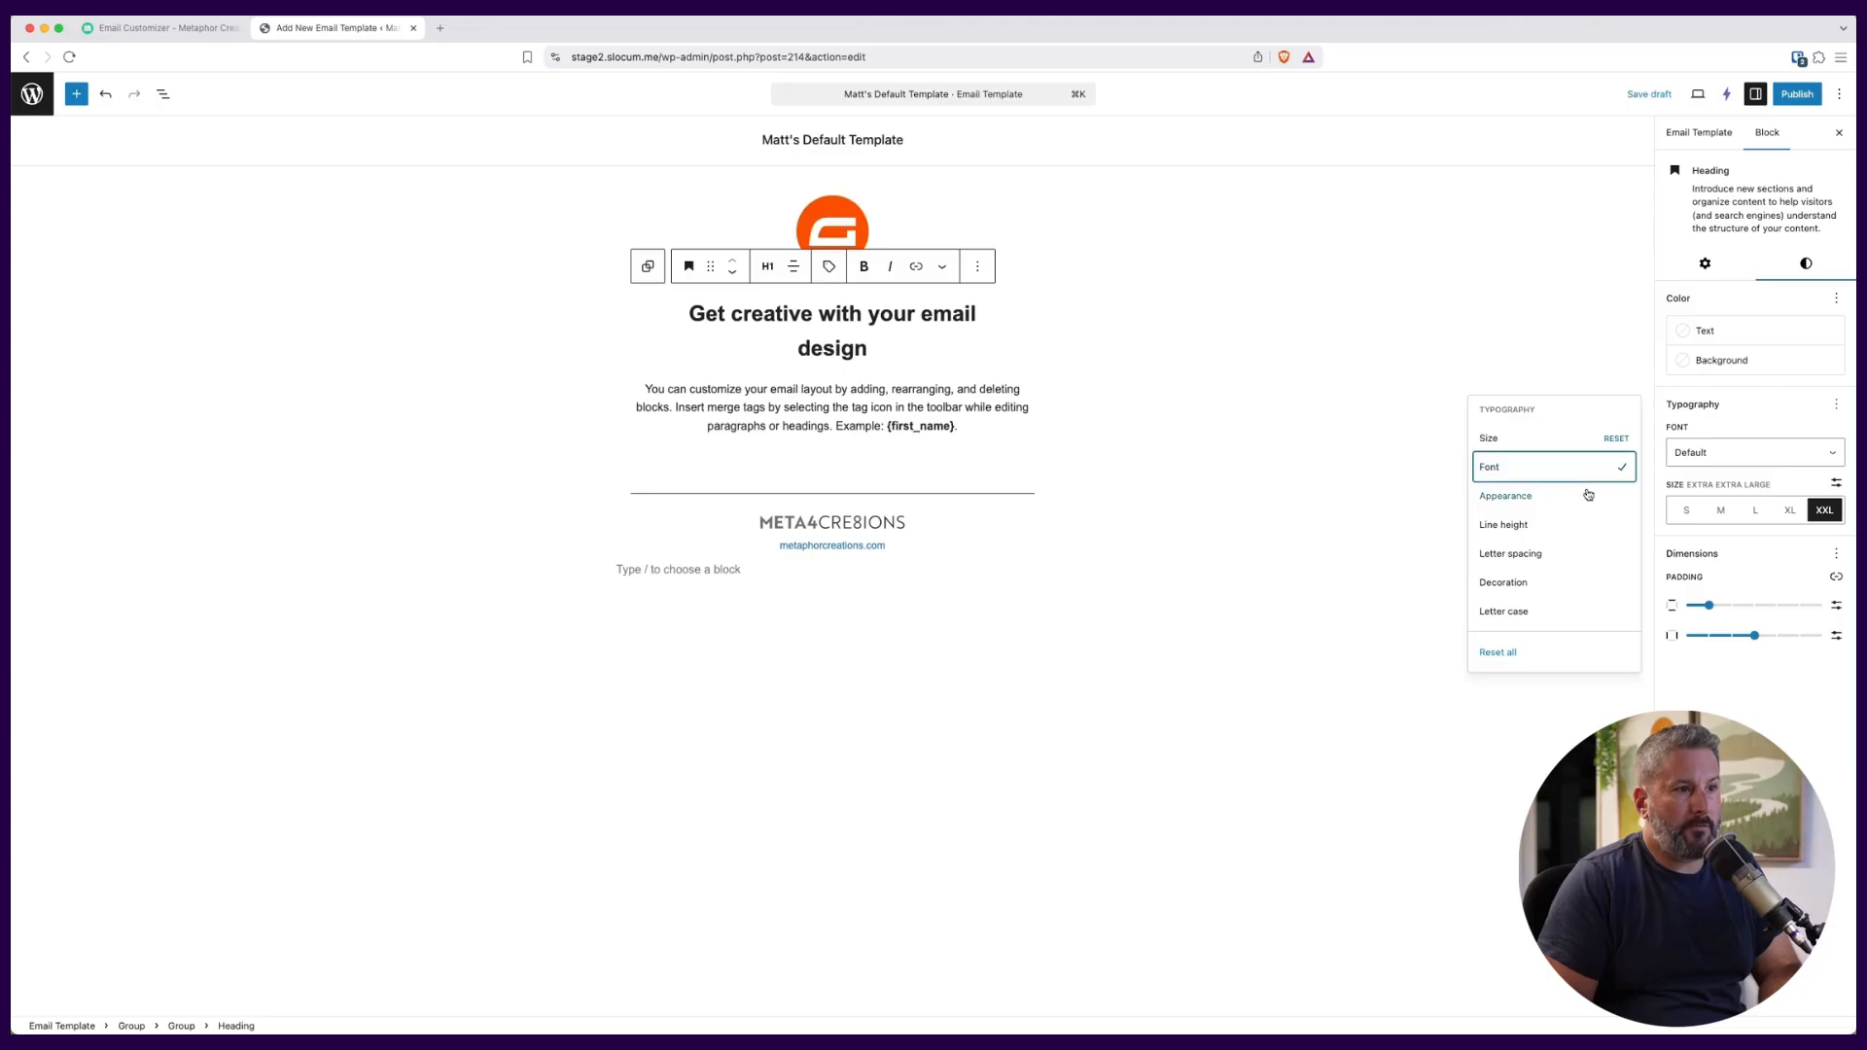
pyautogui.click(1423, 386)
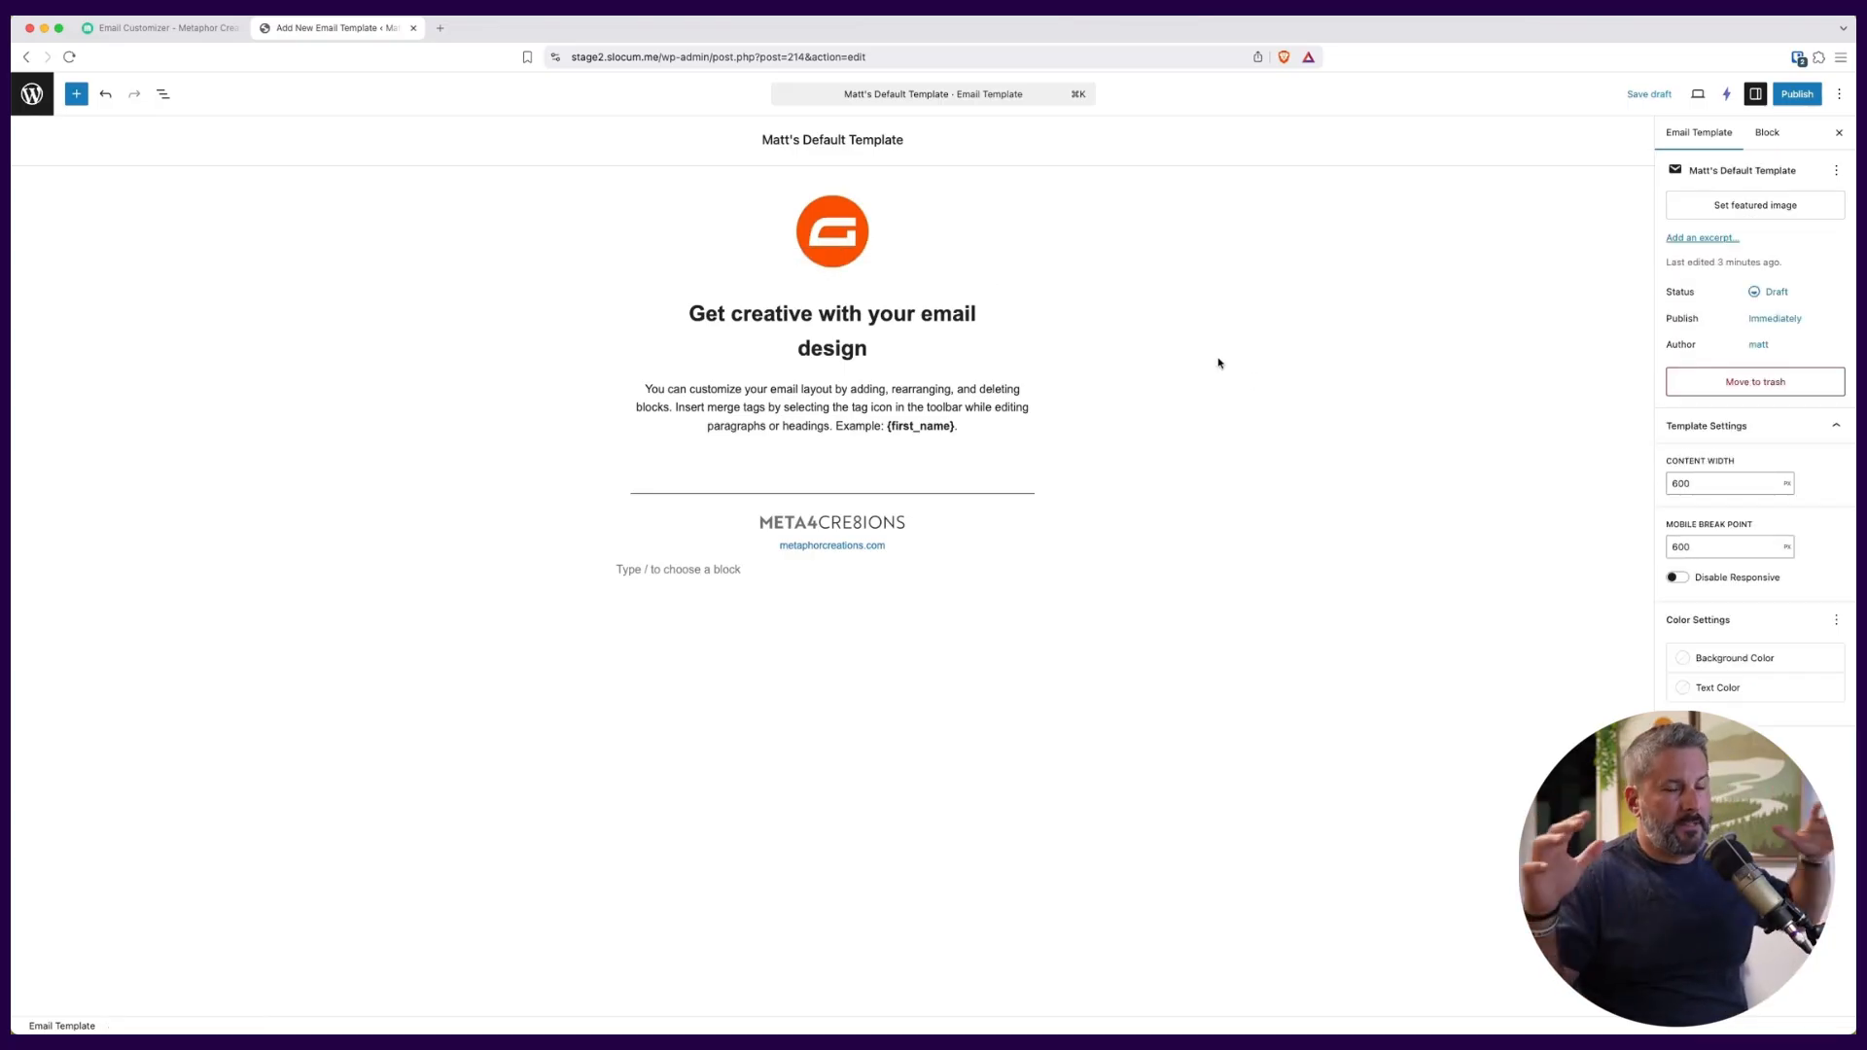
# Publish the email template and return to the list of email templates.
pyautogui.click(1791, 99)
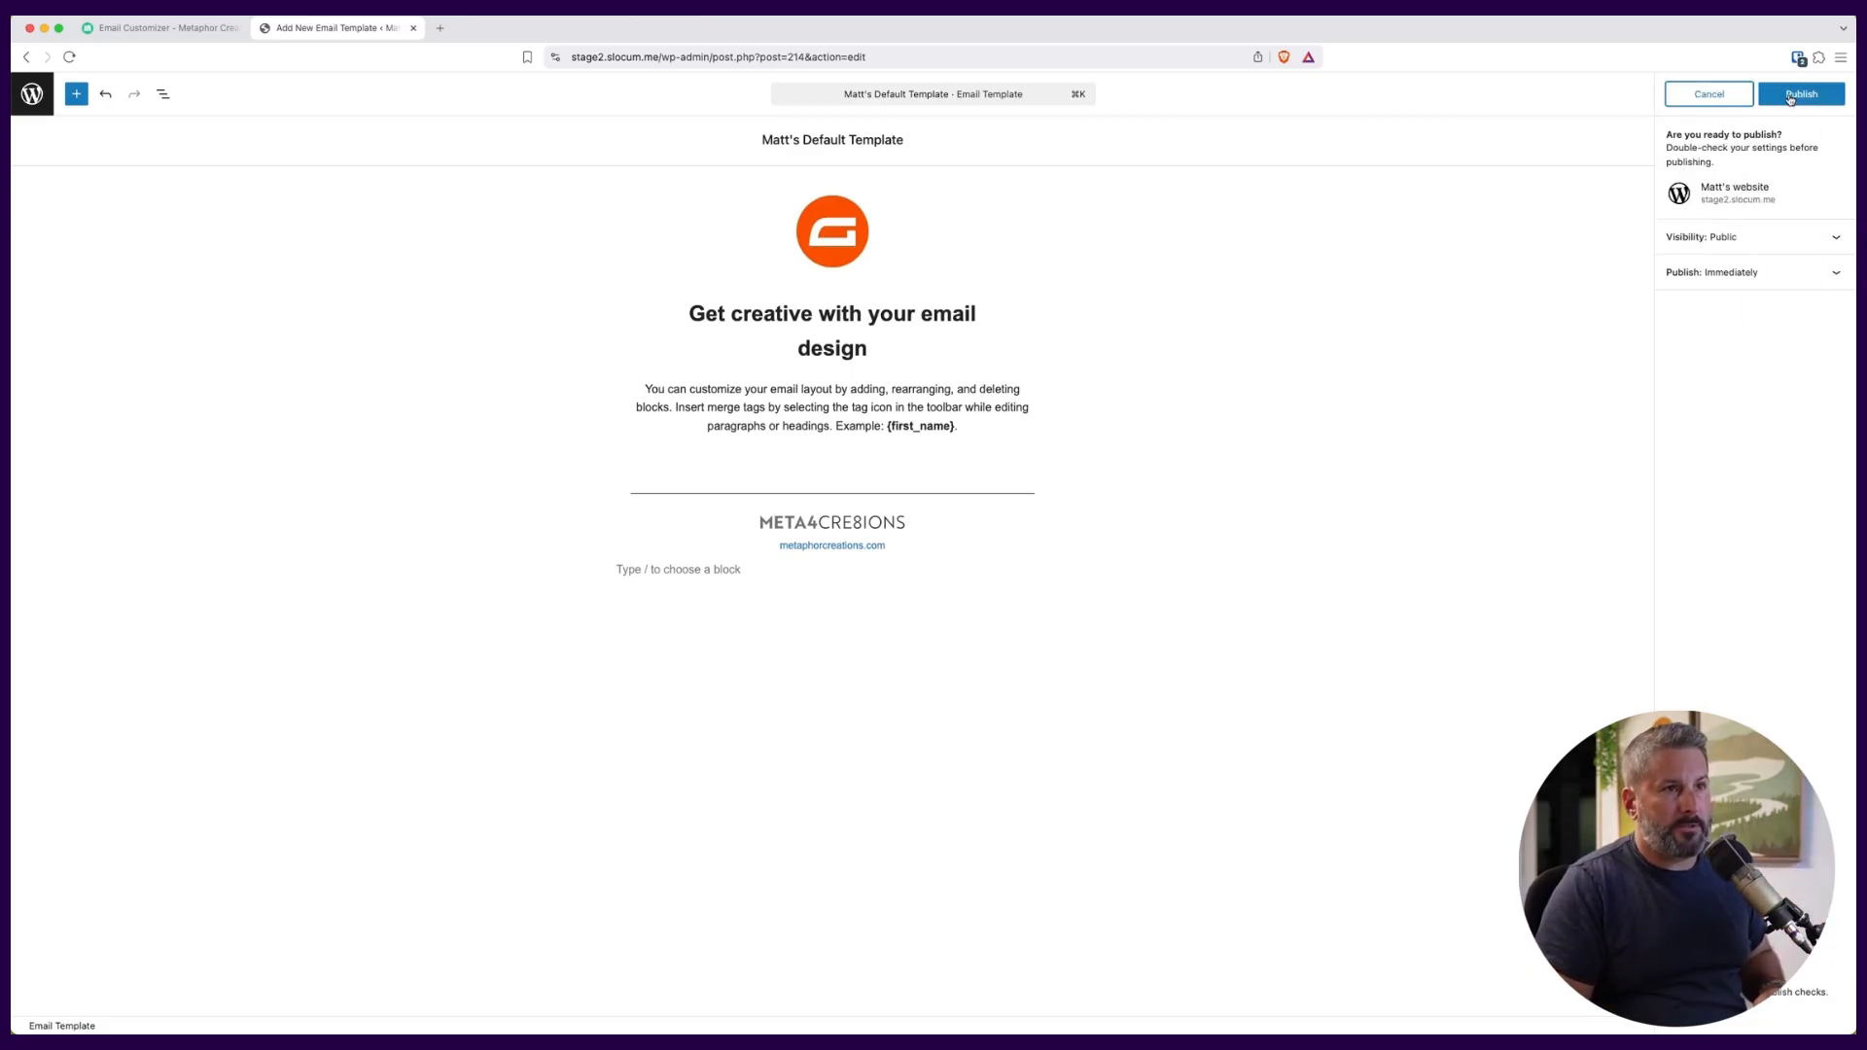
pyautogui.click(1790, 99)
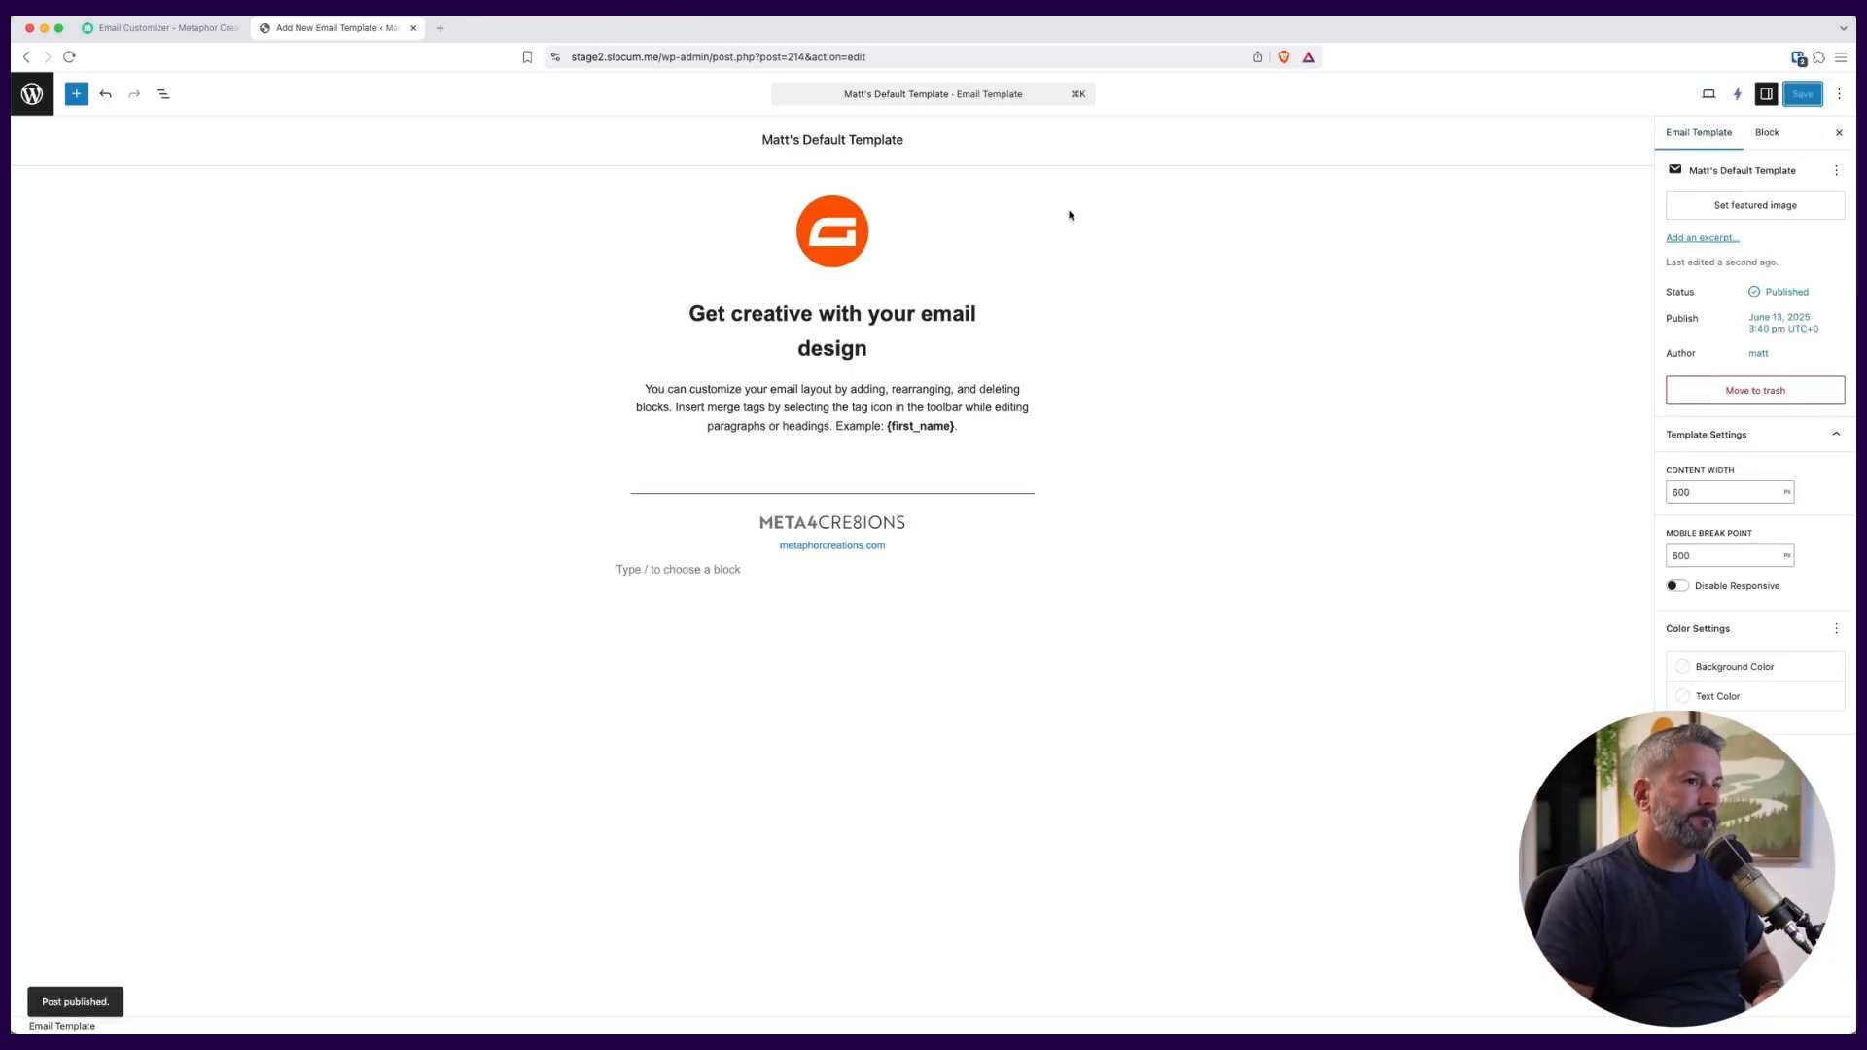
pyautogui.click(32, 94)
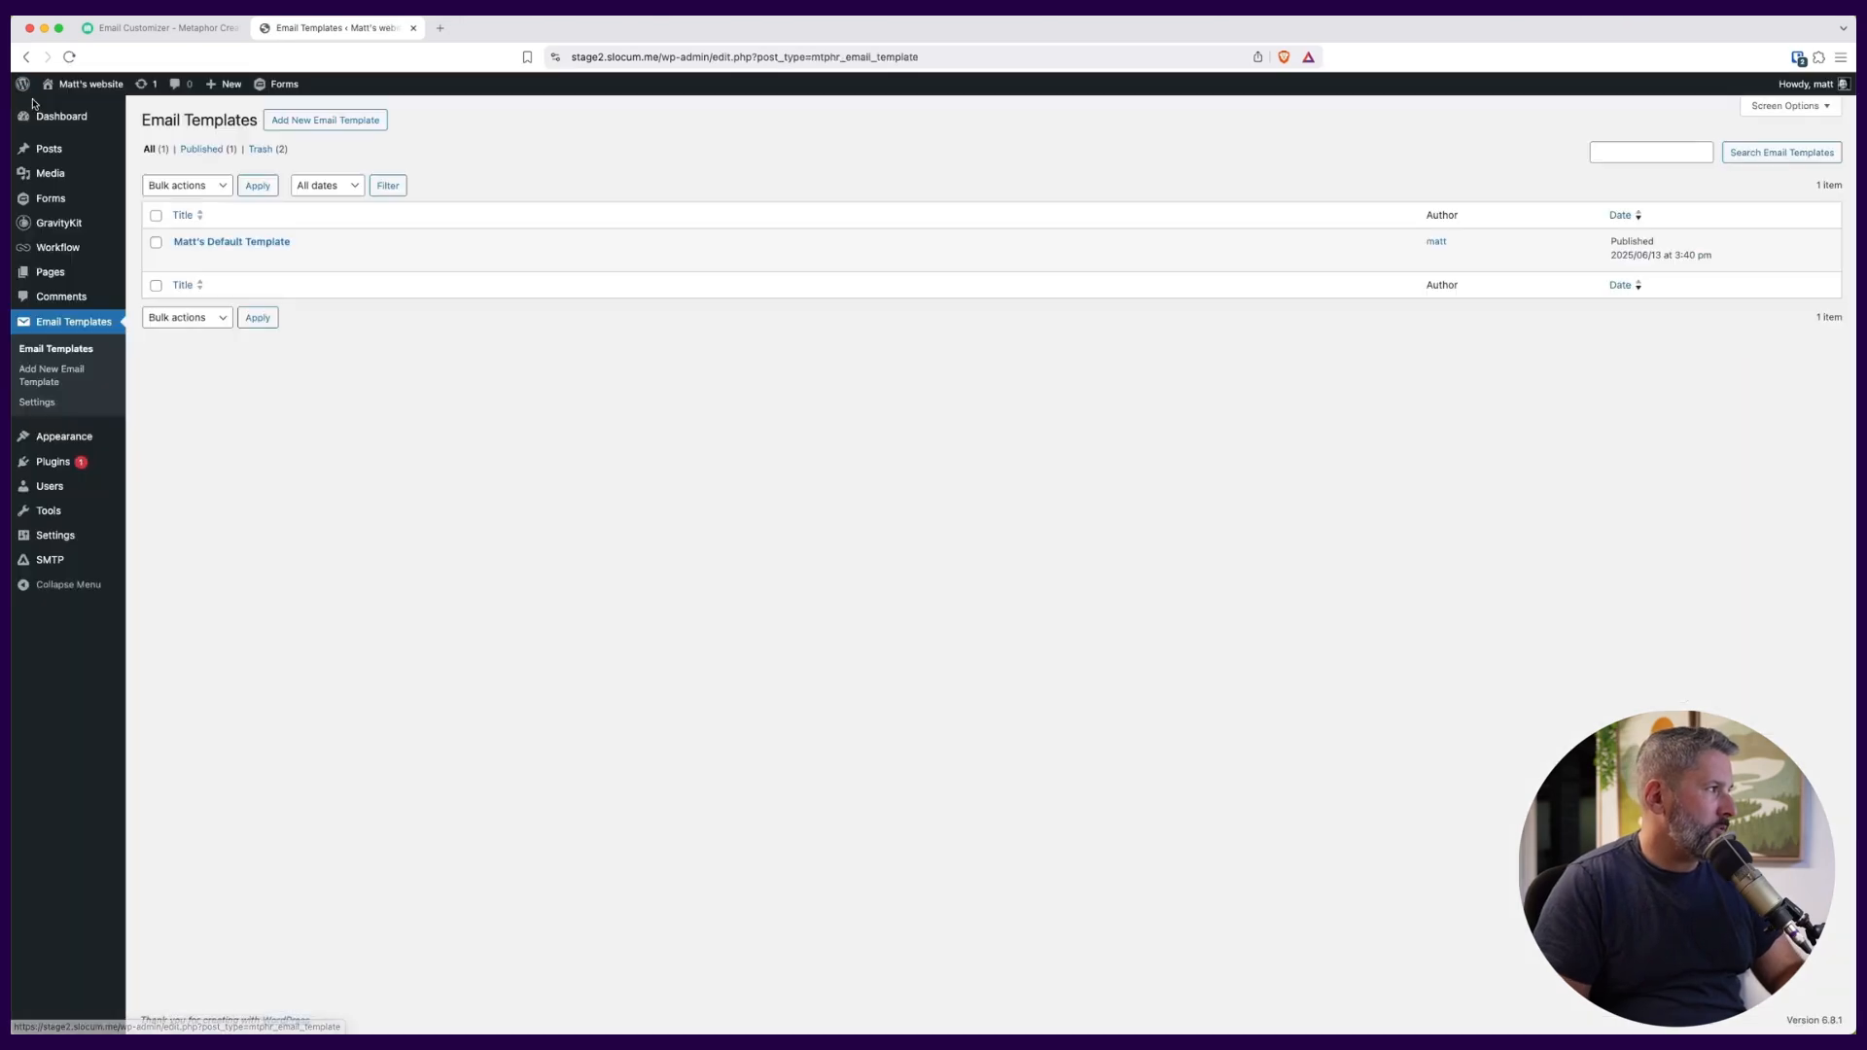
# Open the Contact form's User Notification for editing from its notification settings.
pyautogui.moveTo(64, 198)
pyautogui.click(165, 205)
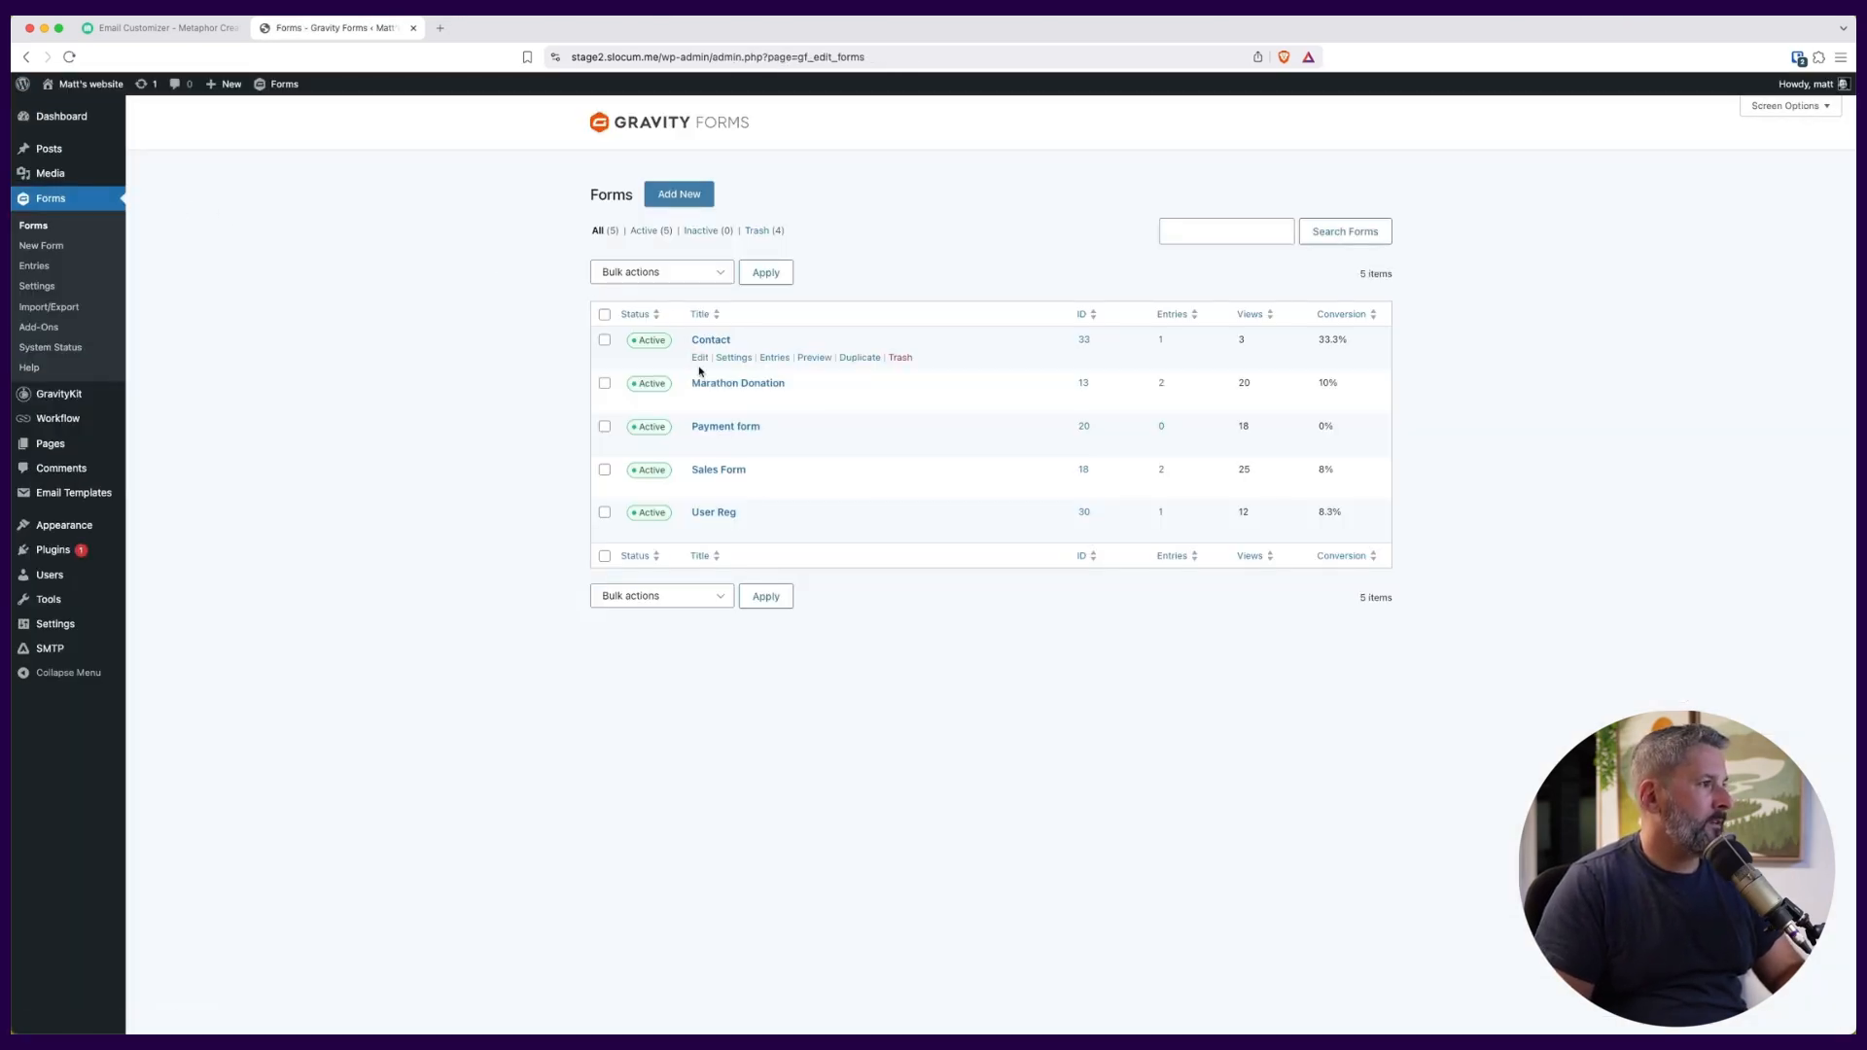
pyautogui.click(700, 359)
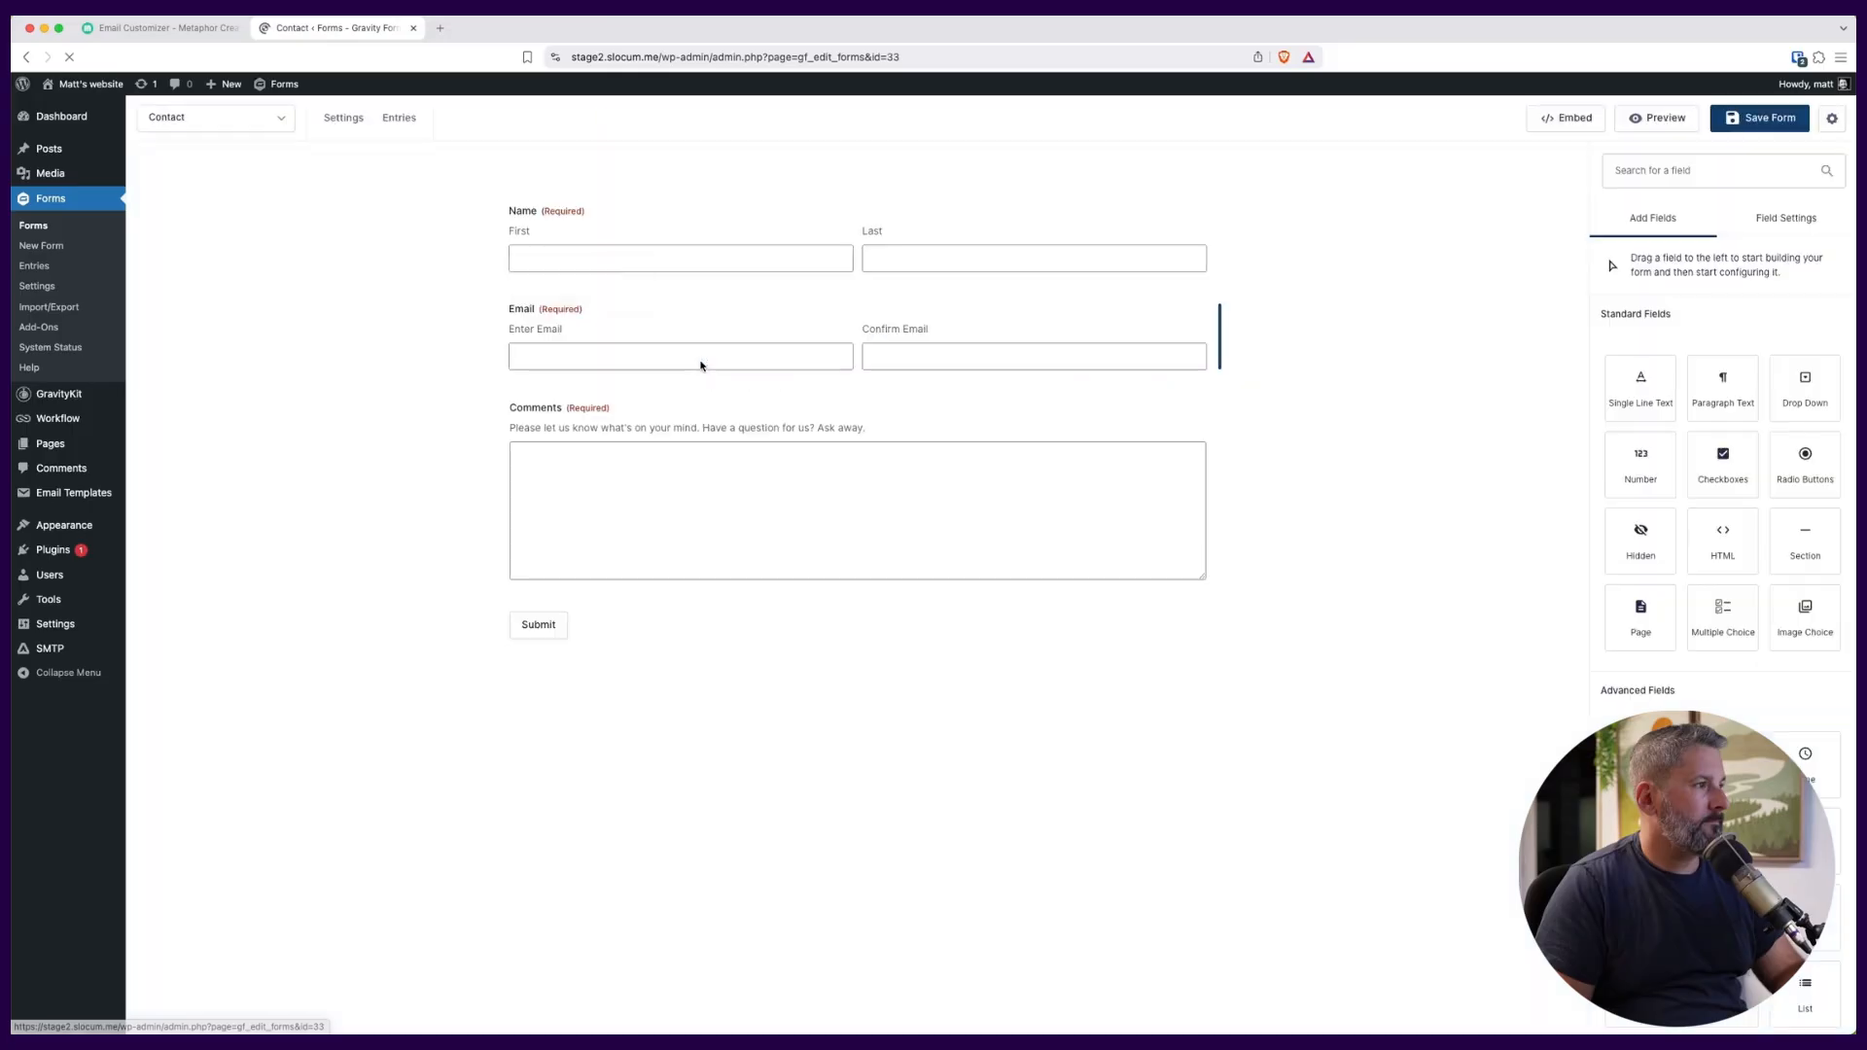
pyautogui.moveTo(340, 121)
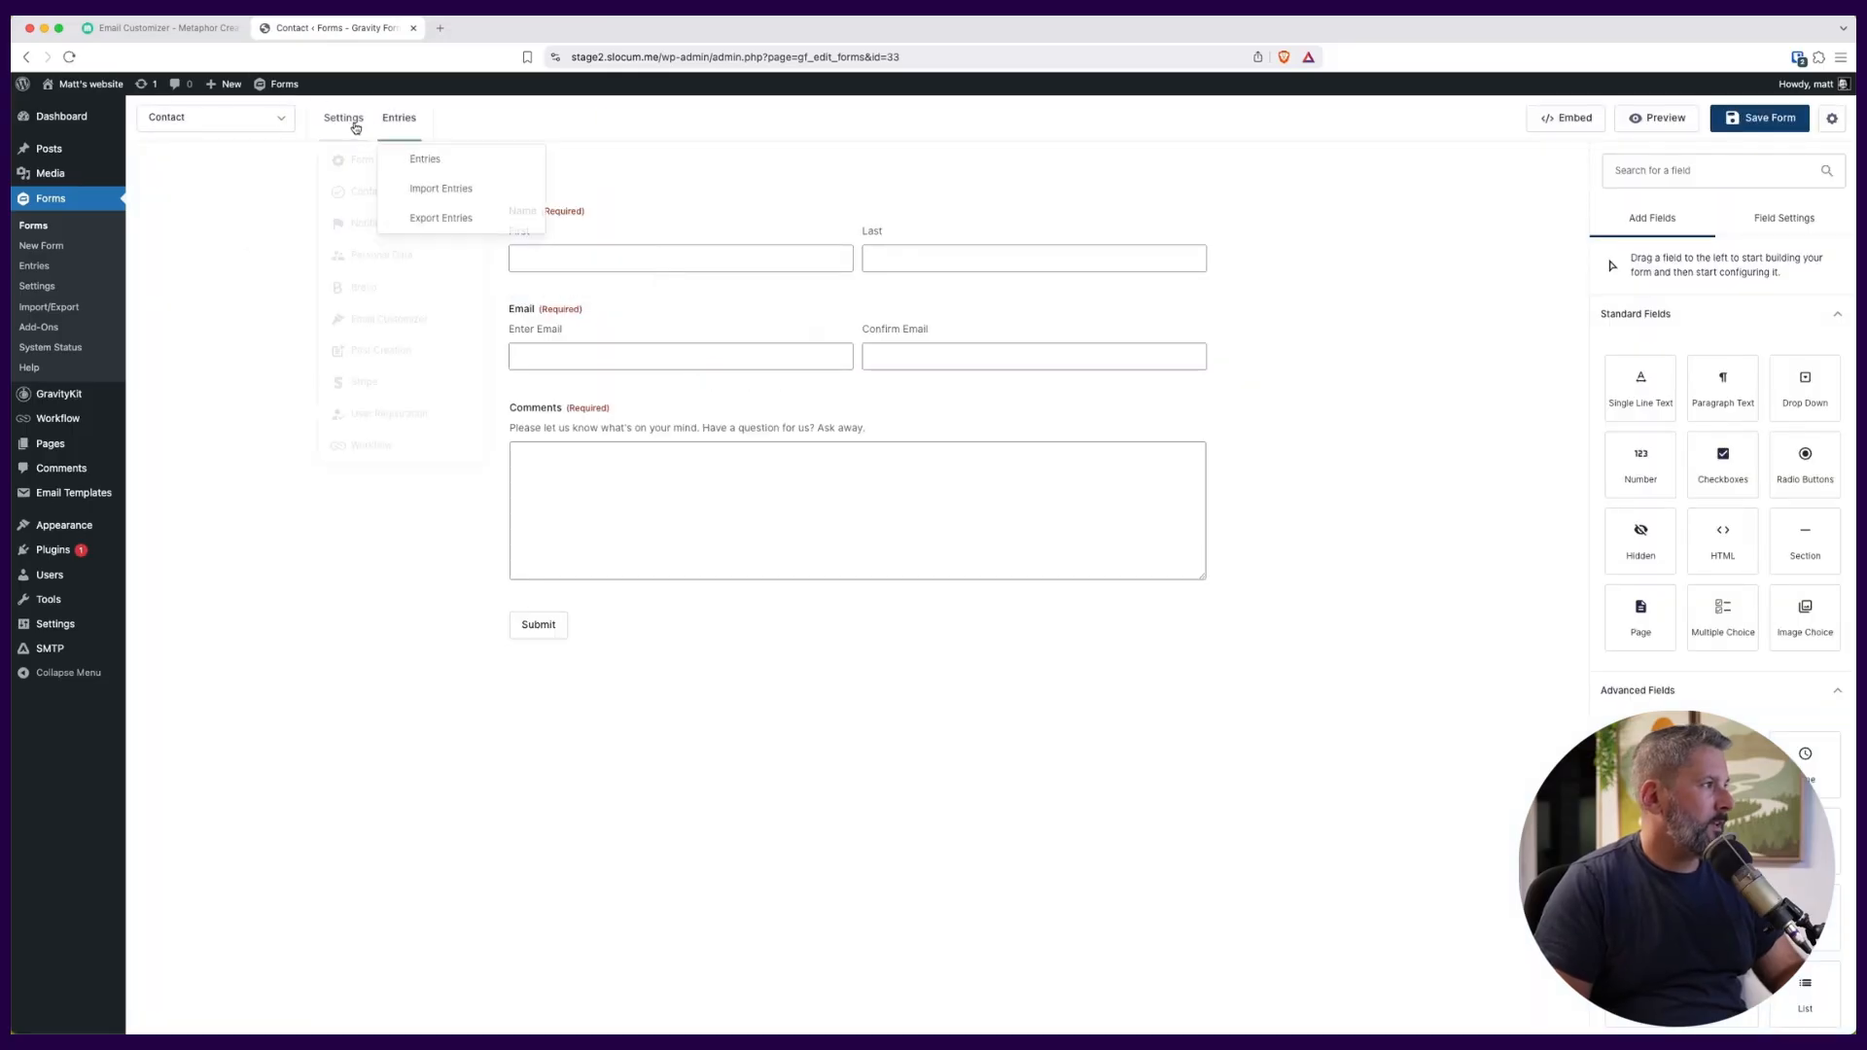
pyautogui.click(372, 220)
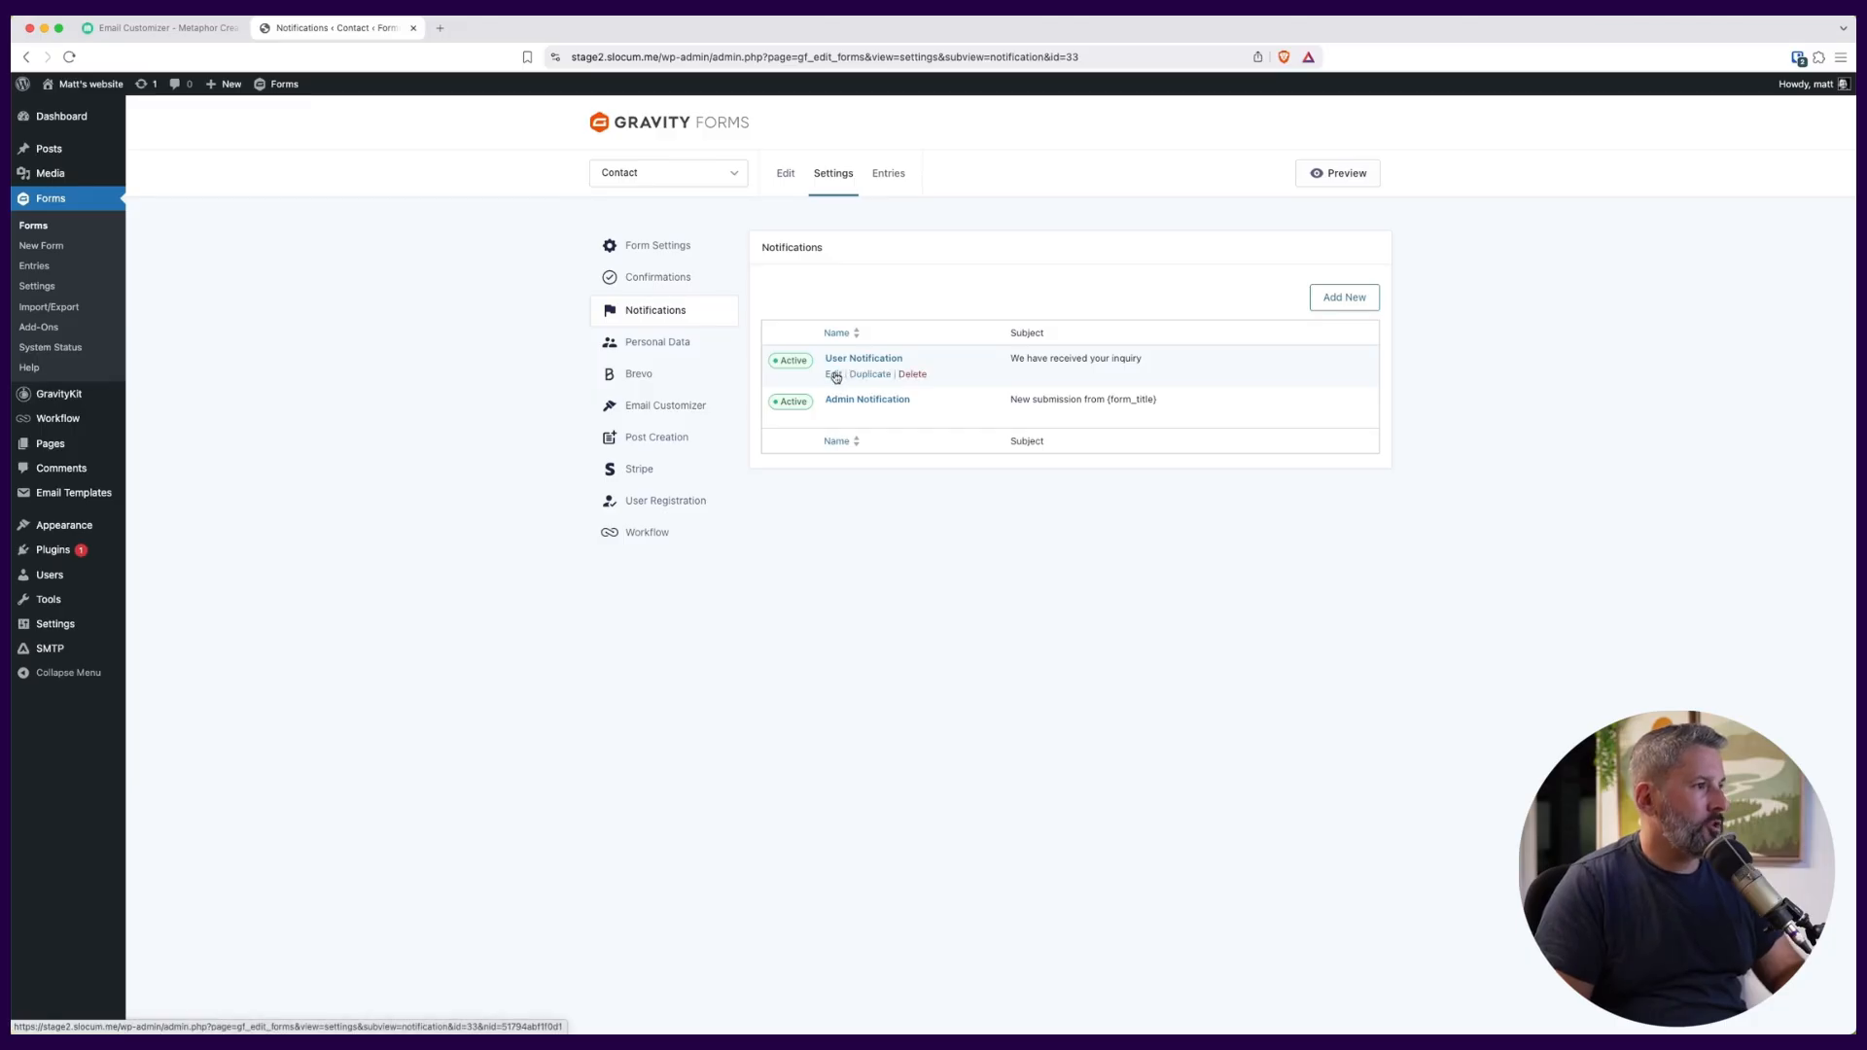
pyautogui.click(834, 375)
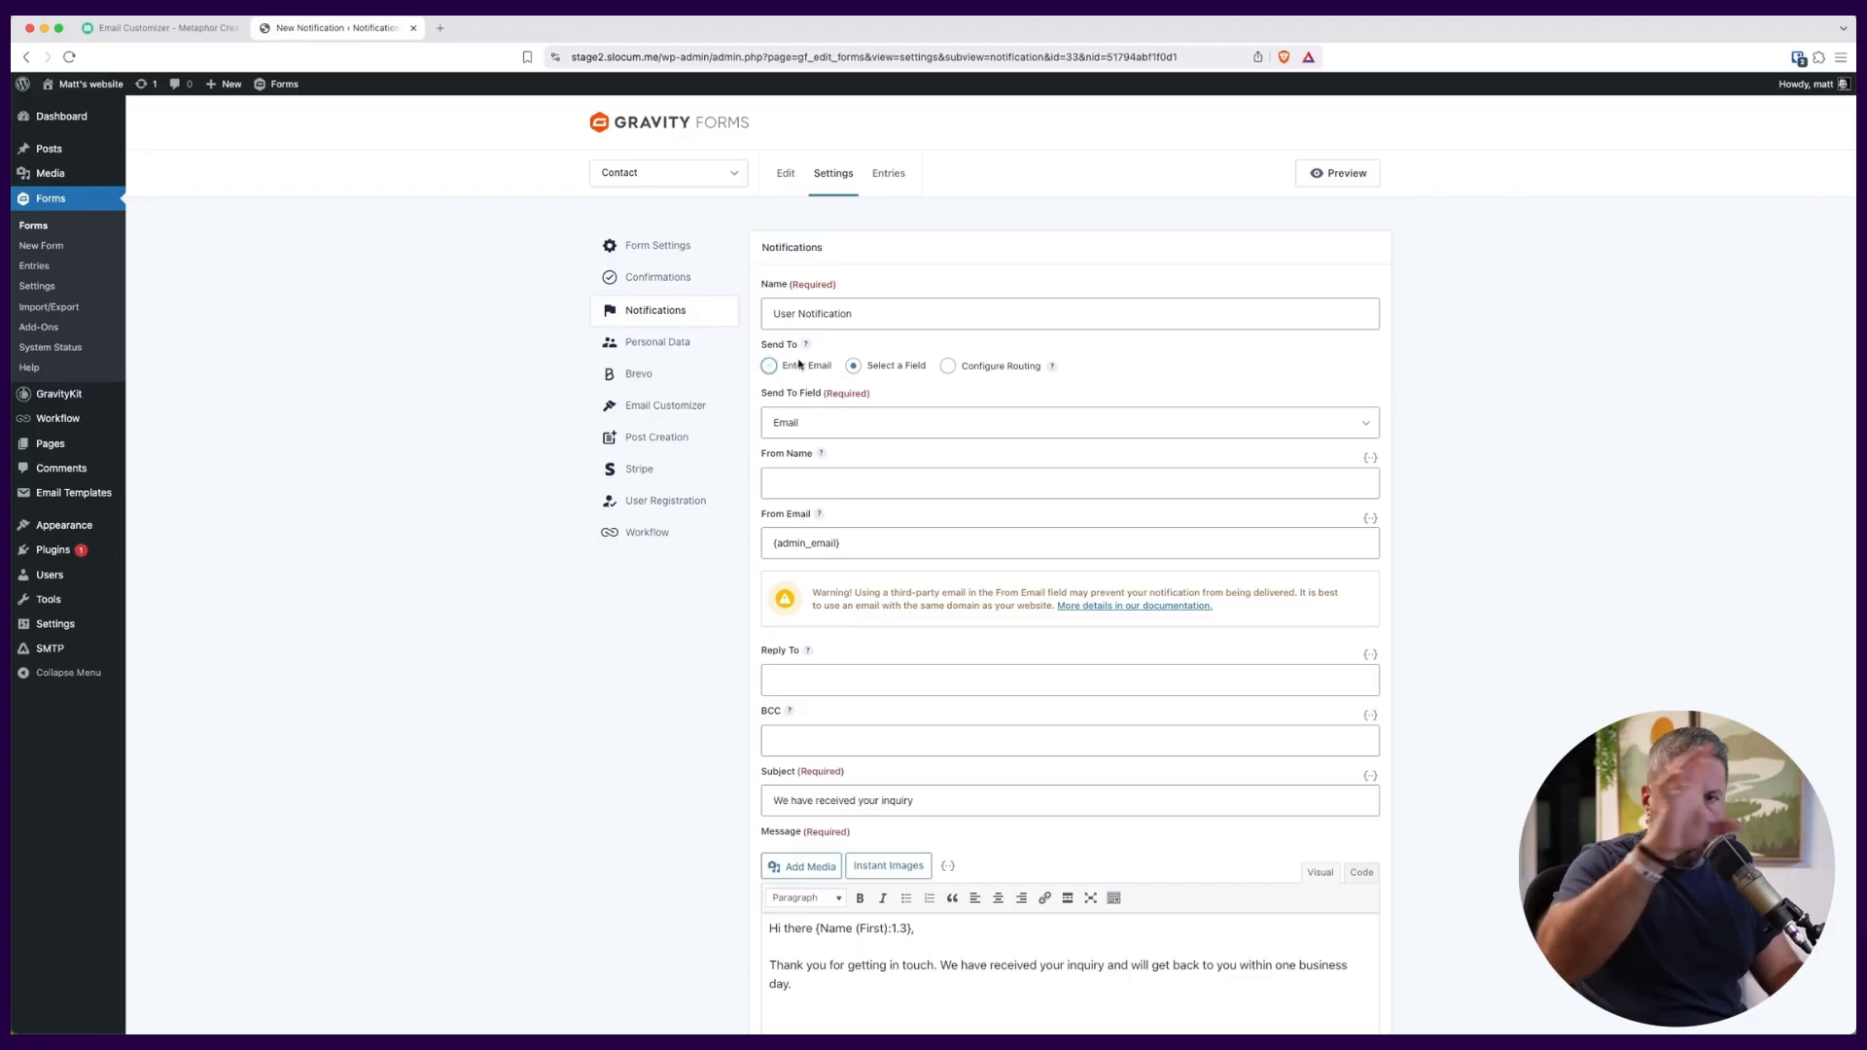
pyautogui.scroll(-1, 713, 488)
pyautogui.scroll(-5, 713, 488)
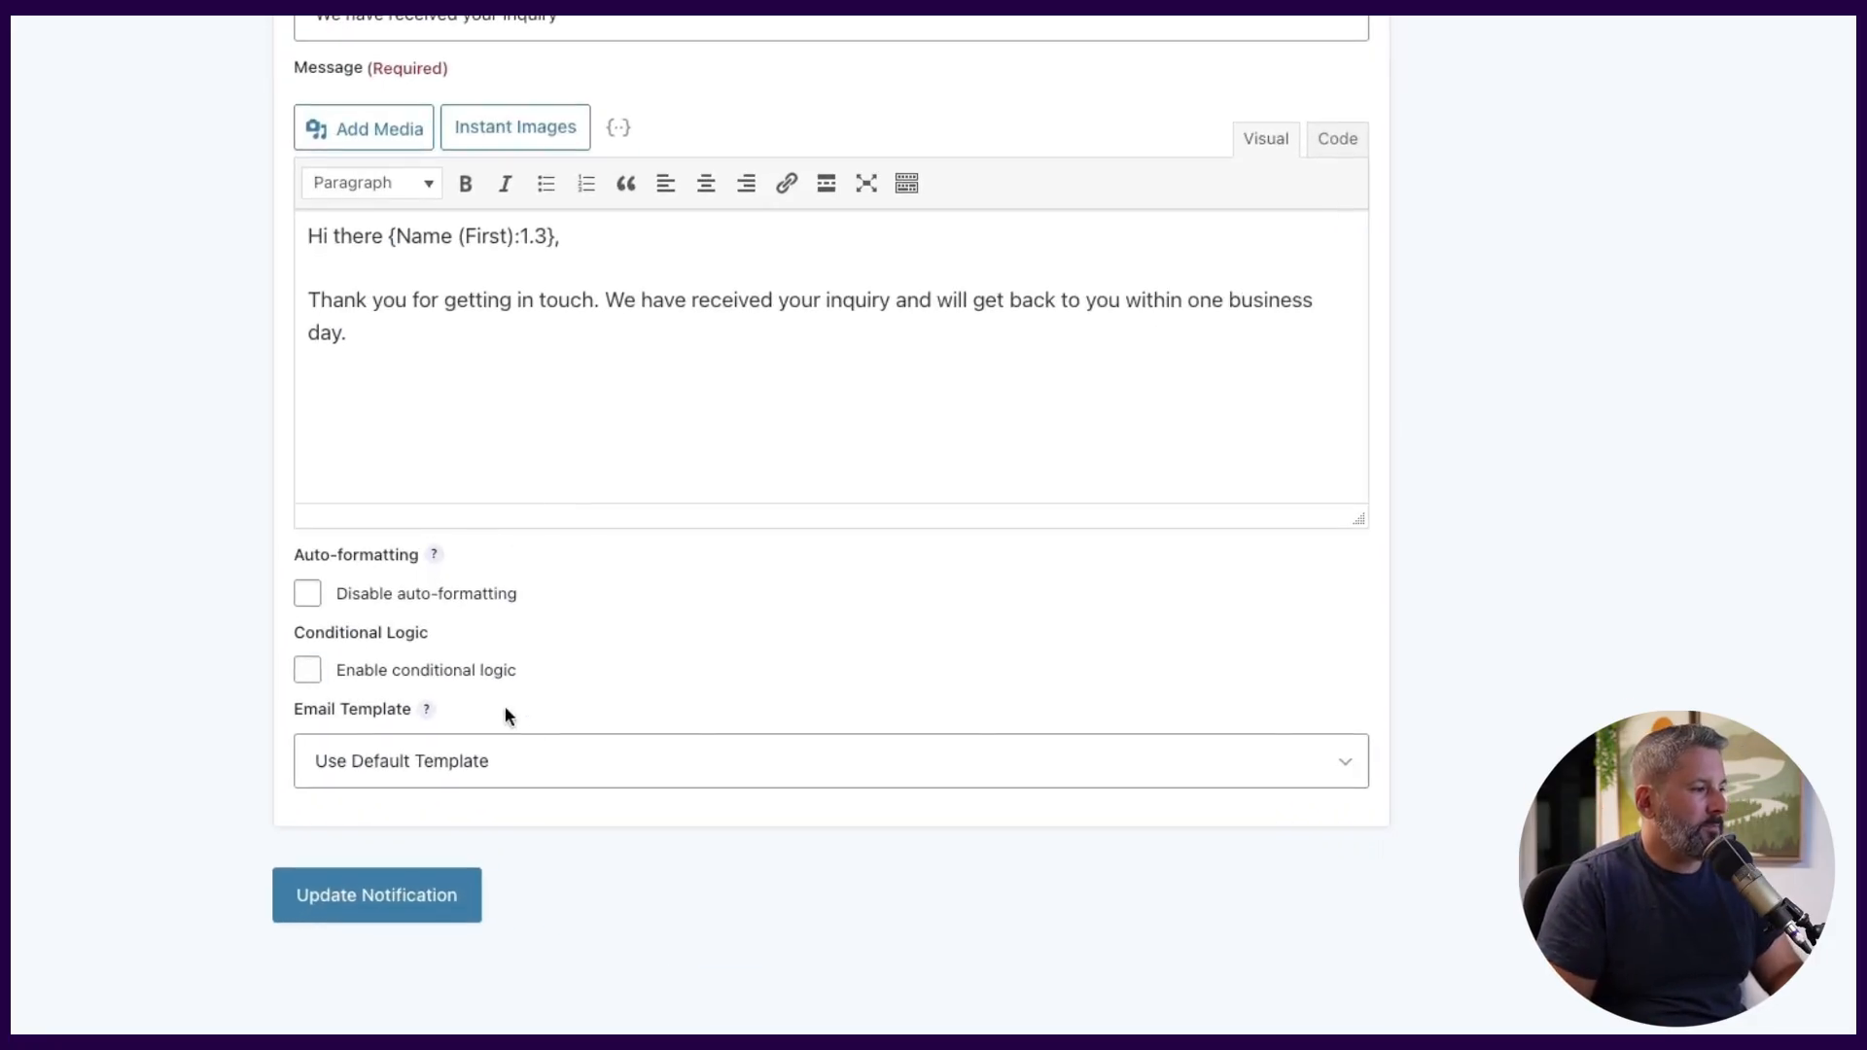
pyautogui.click(595, 765)
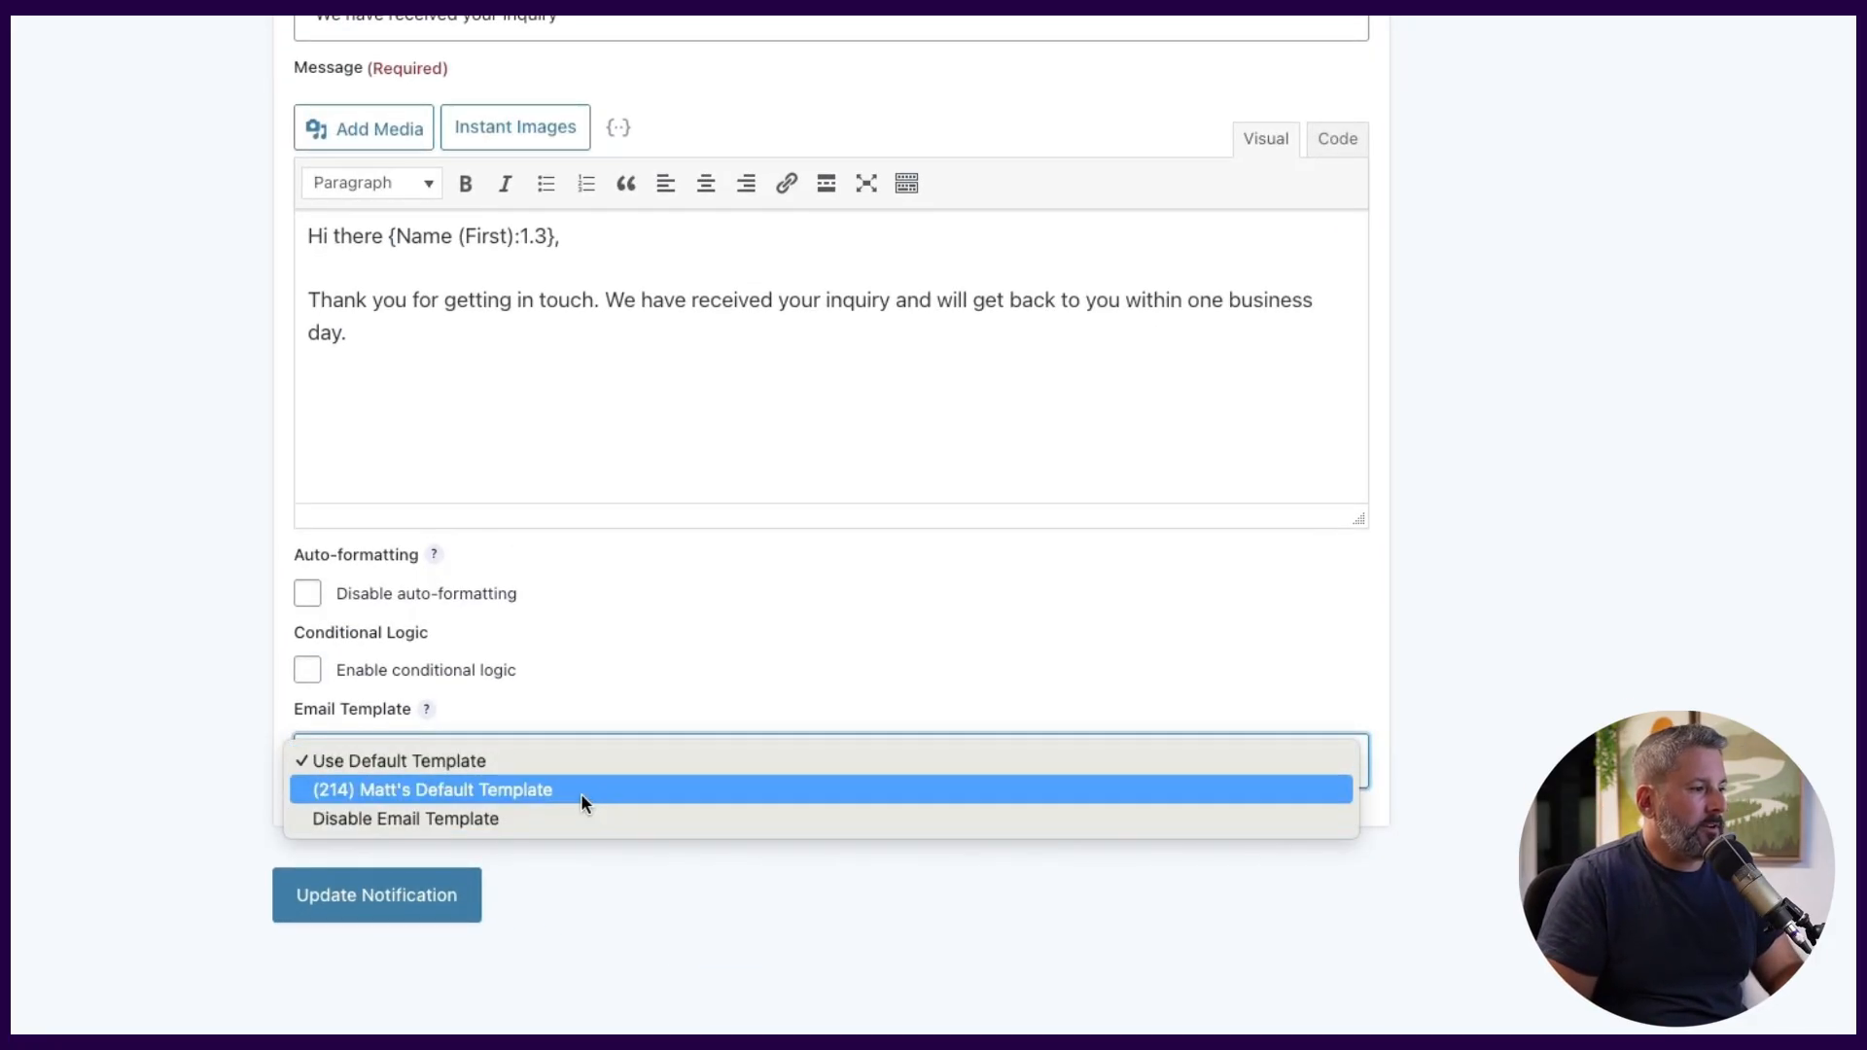
pyautogui.click(580, 792)
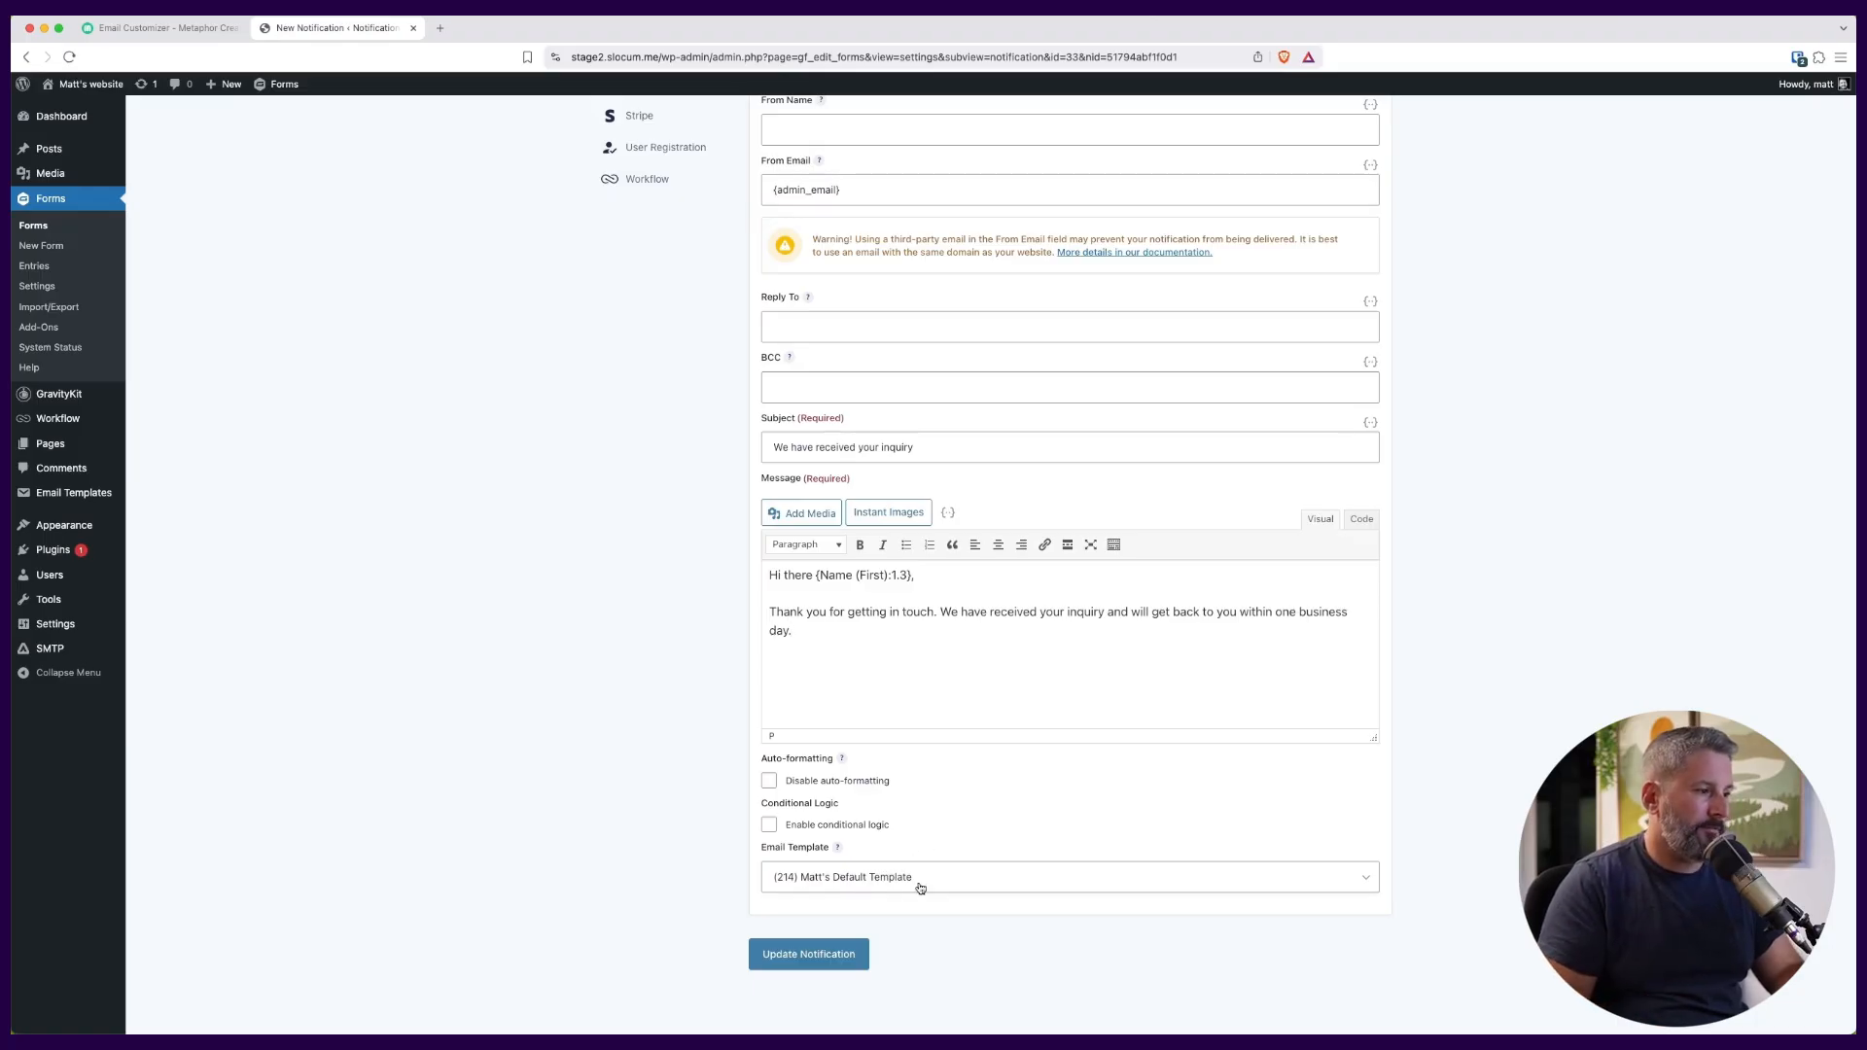
pyautogui.click(829, 952)
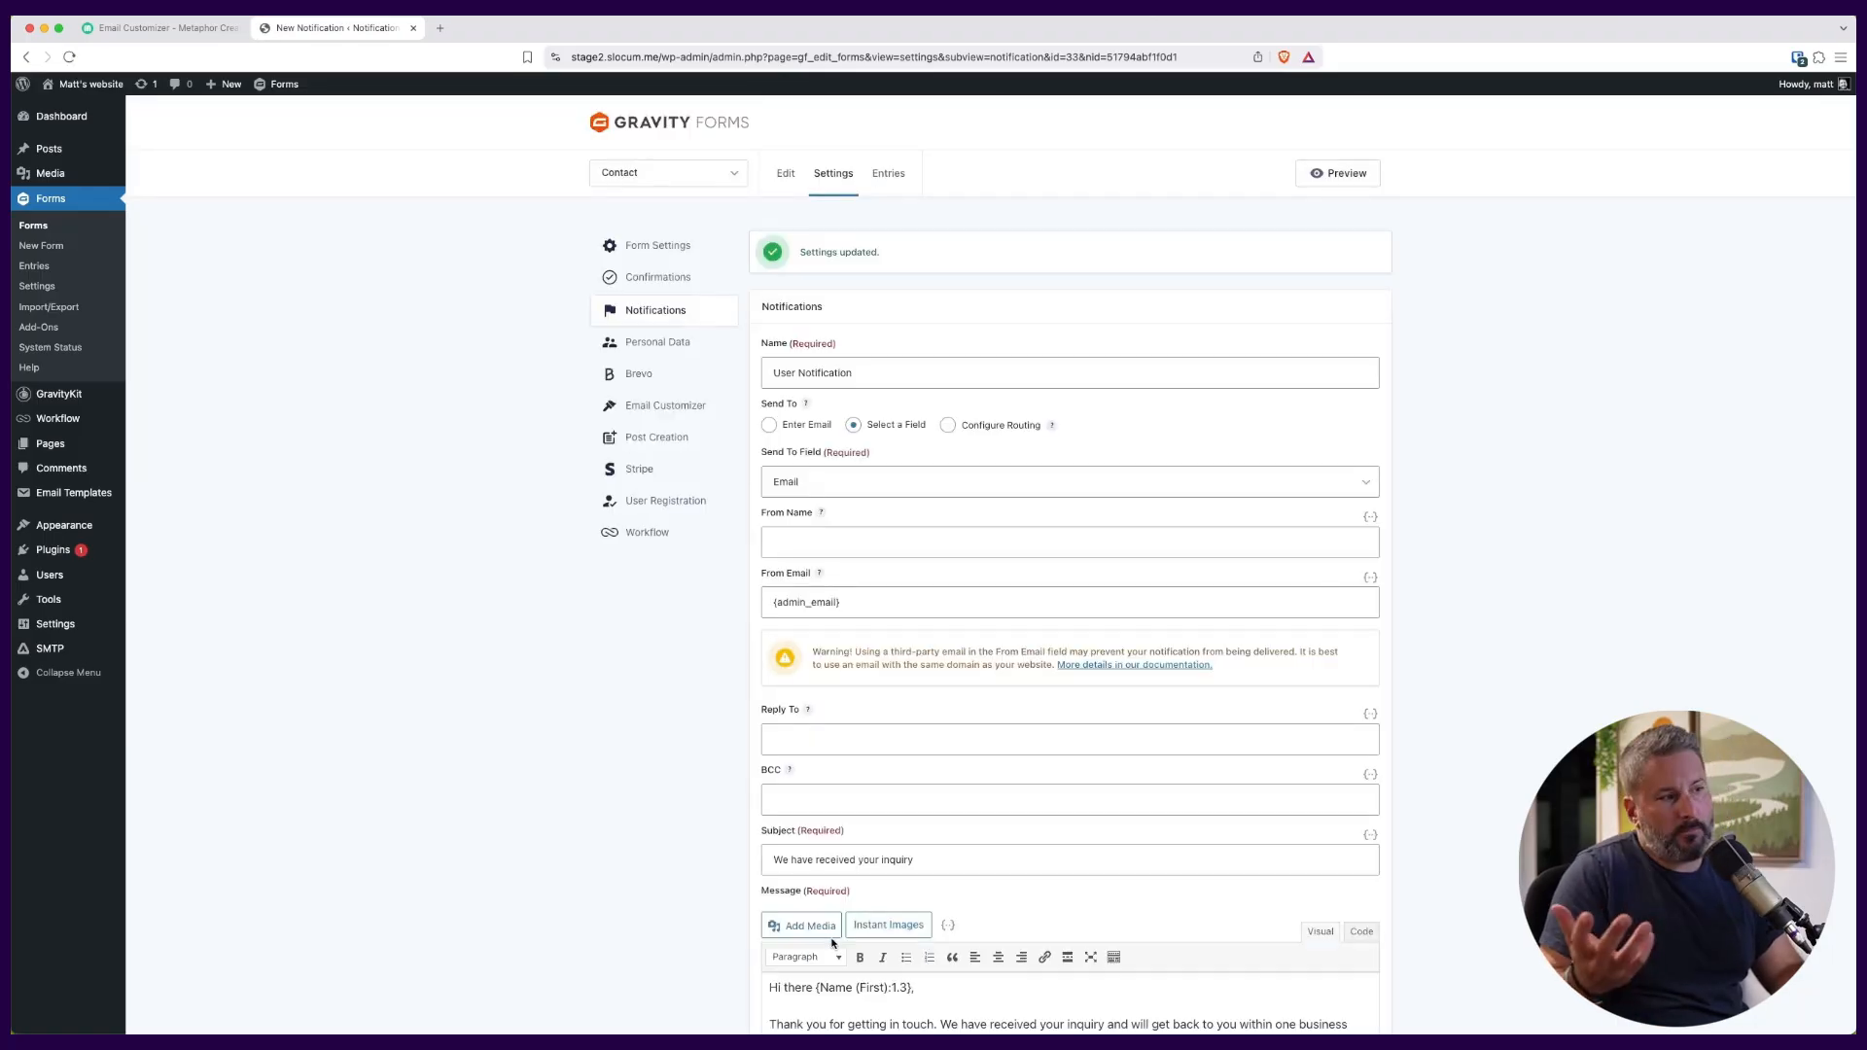
# Examine the Contact form's Email Customizer settings and the form fields available for First Name, Last Name and Email Address.
pyautogui.scroll(-5, 972, 681)
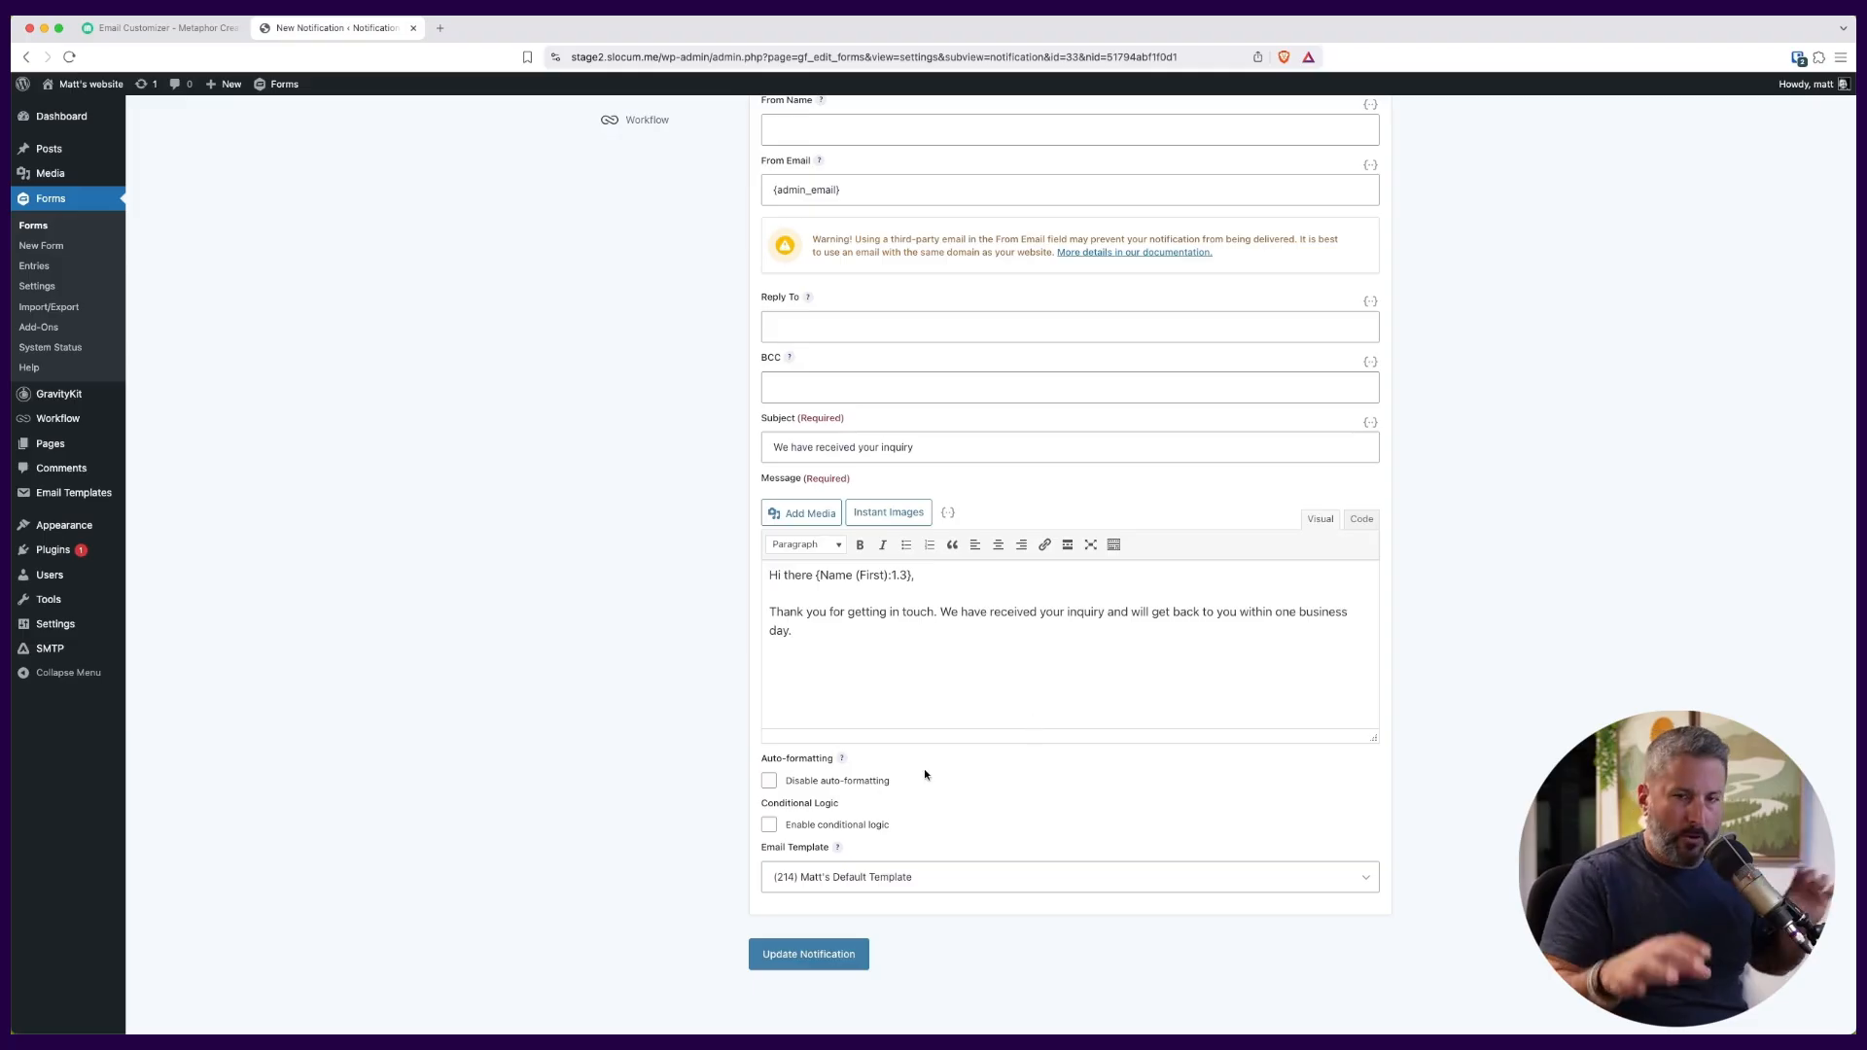
pyautogui.scroll(4, 1035, 724)
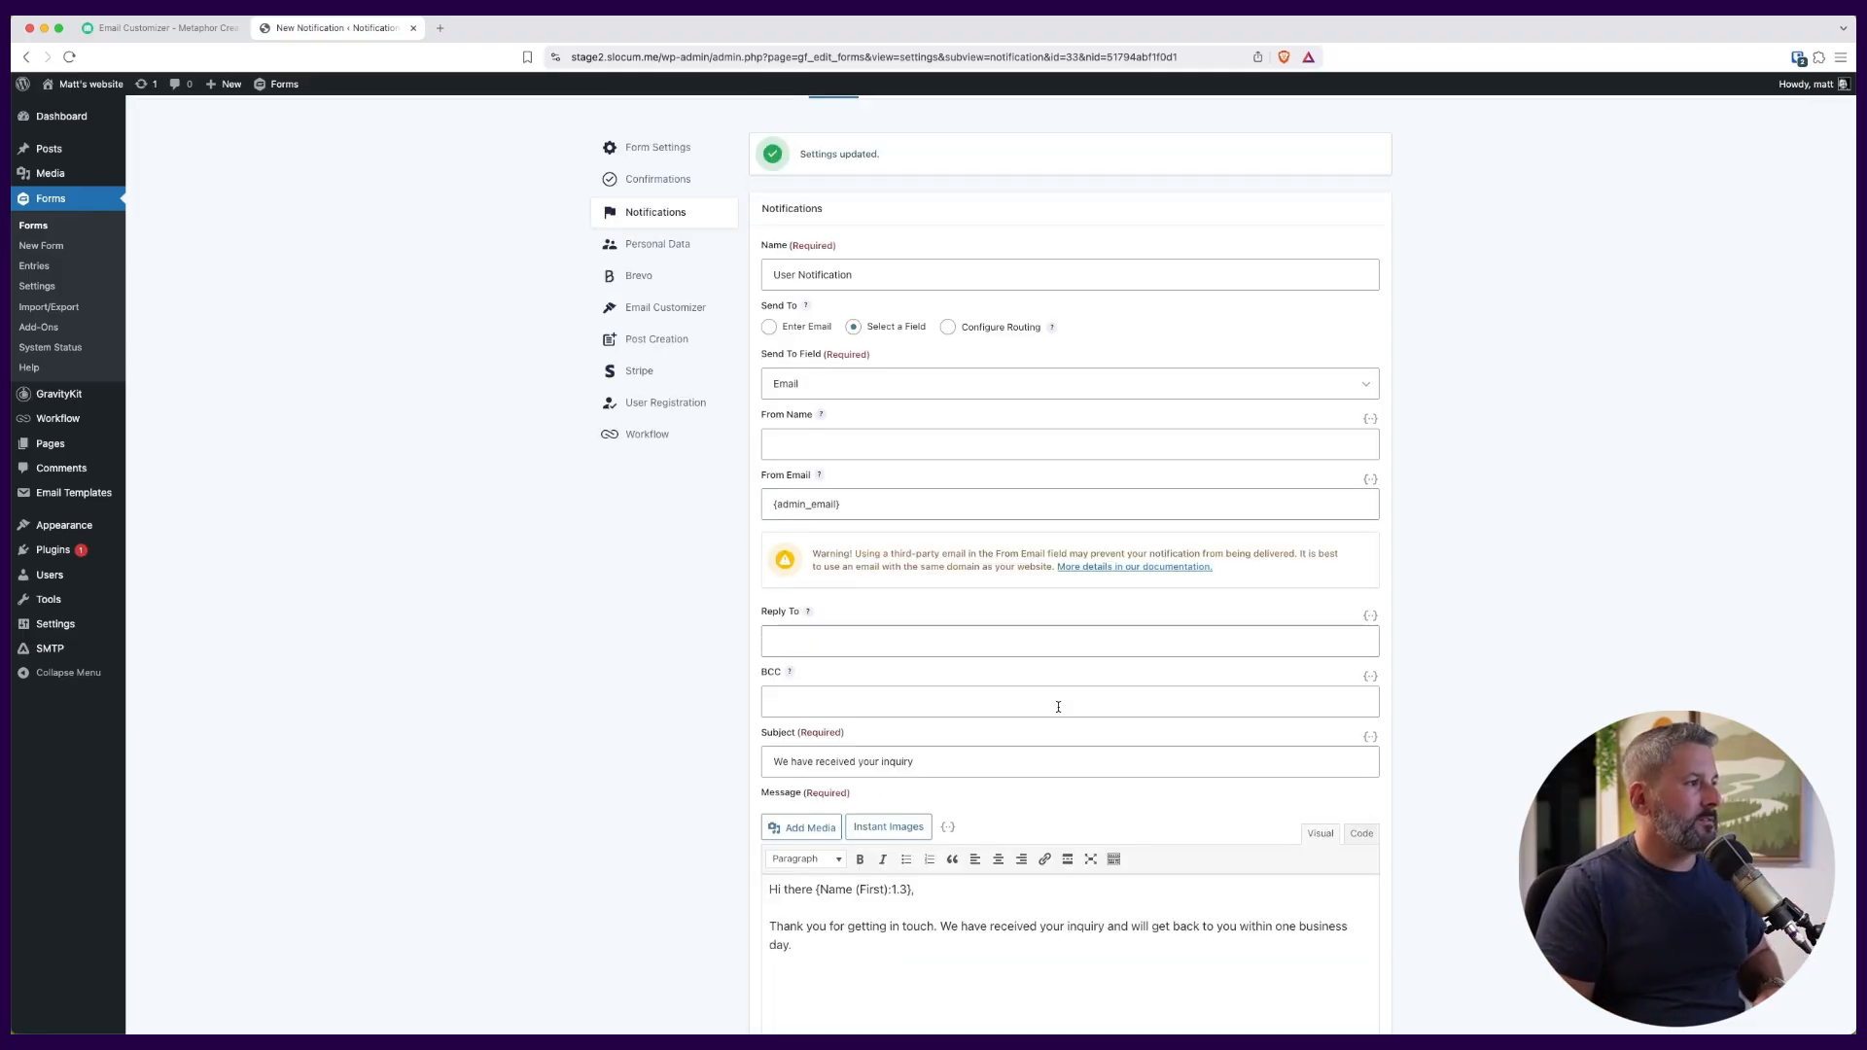
pyautogui.click(678, 308)
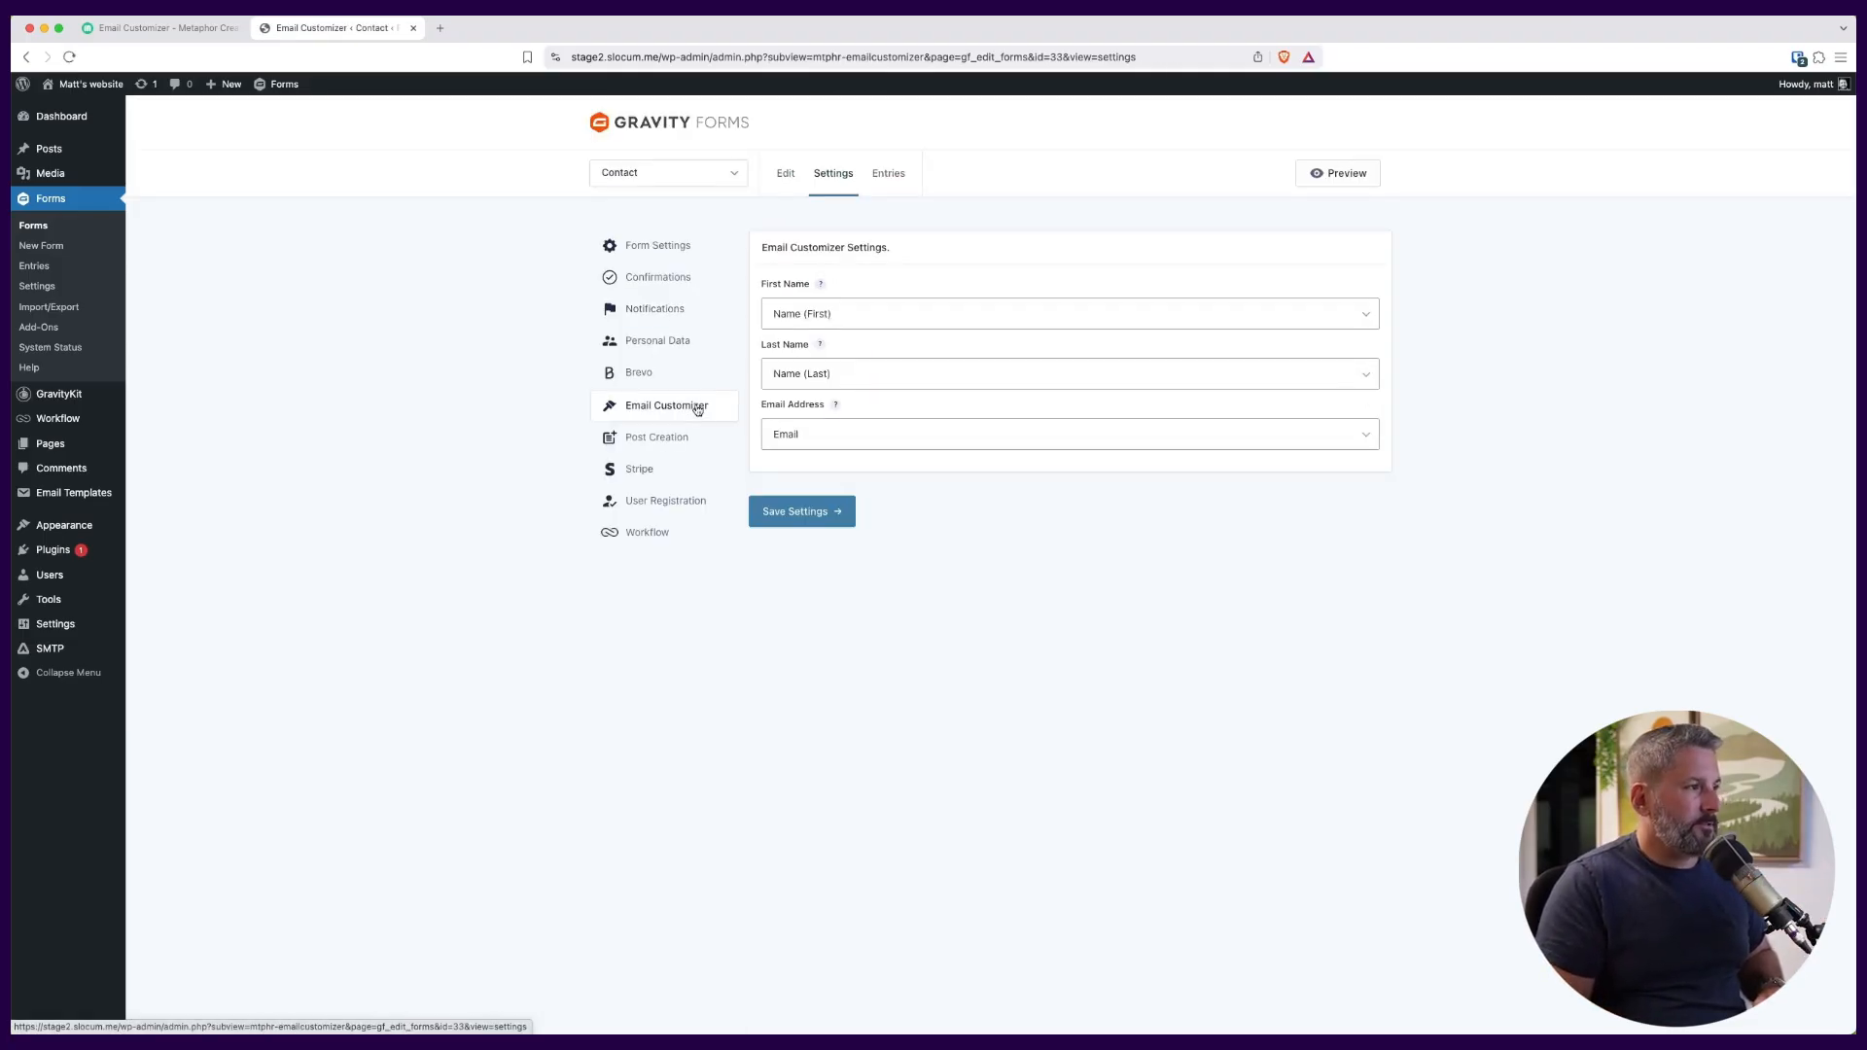
pyautogui.click(882, 313)
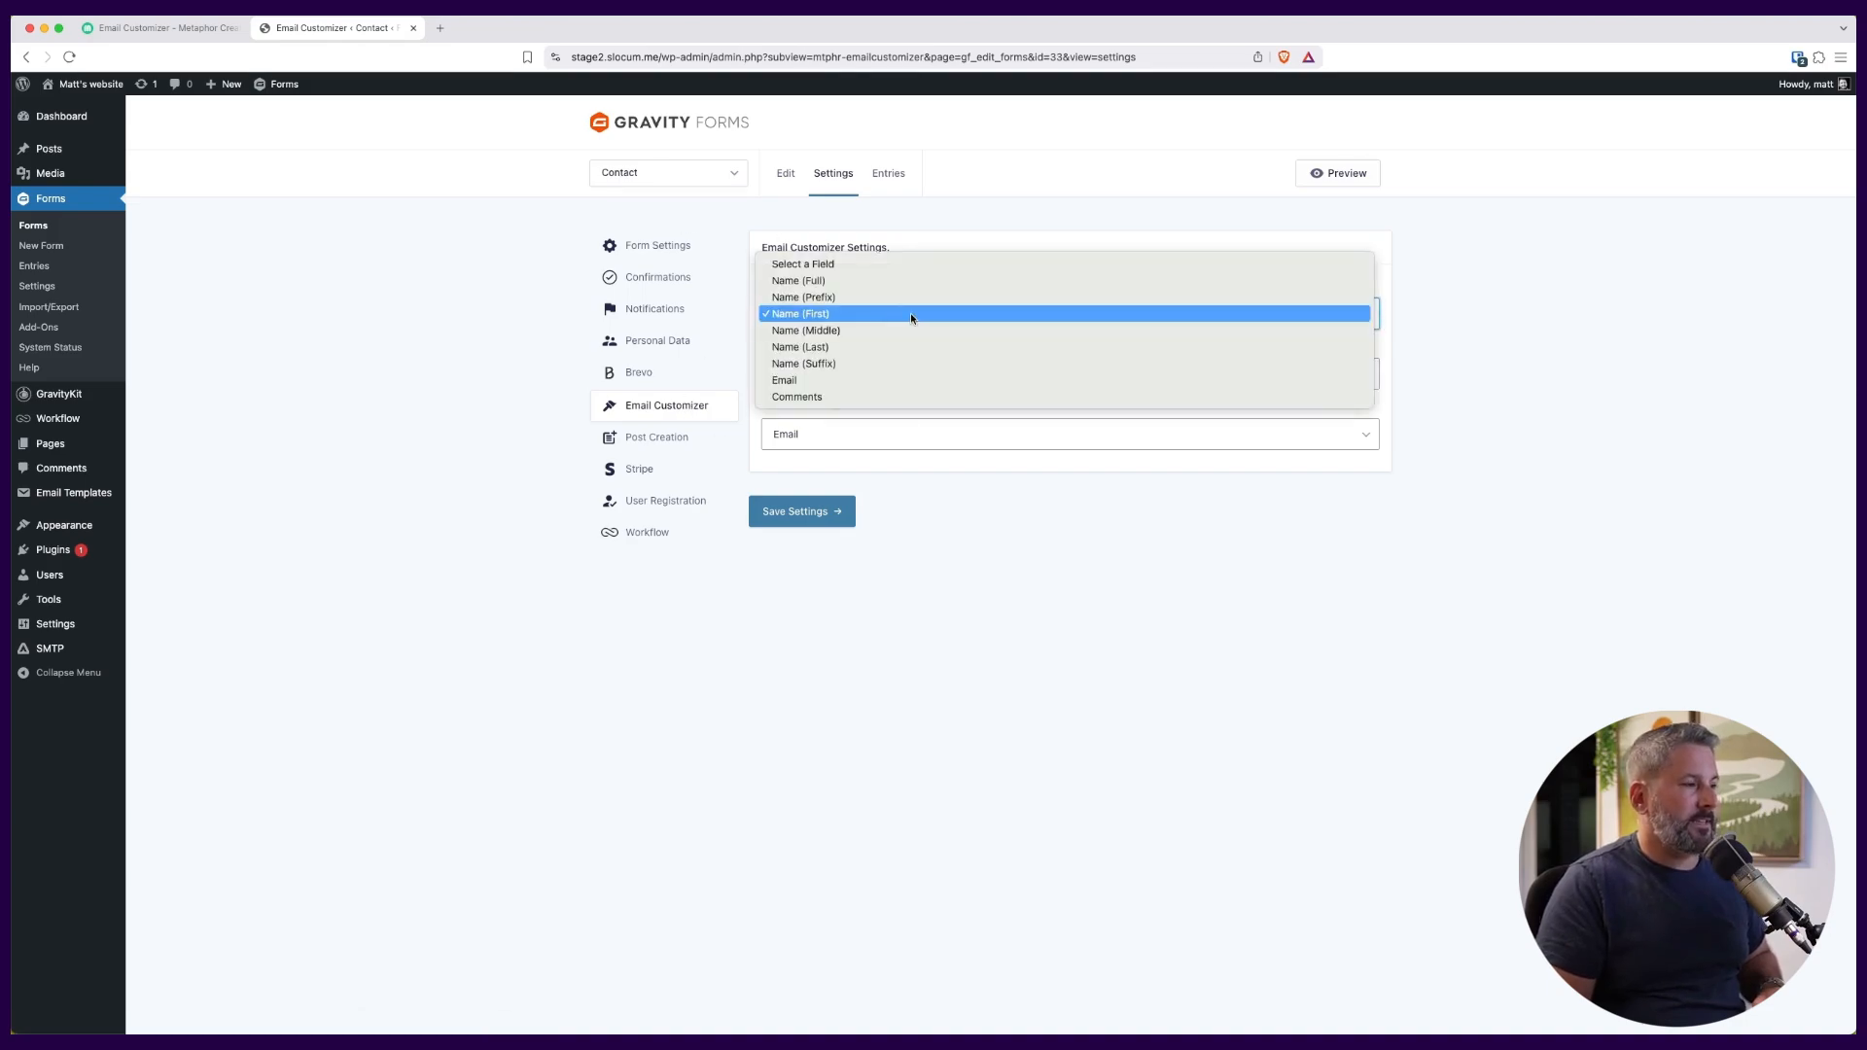
pyautogui.click(910, 313)
pyautogui.click(901, 379)
pyautogui.click(896, 377)
pyautogui.click(877, 435)
pyautogui.click(878, 434)
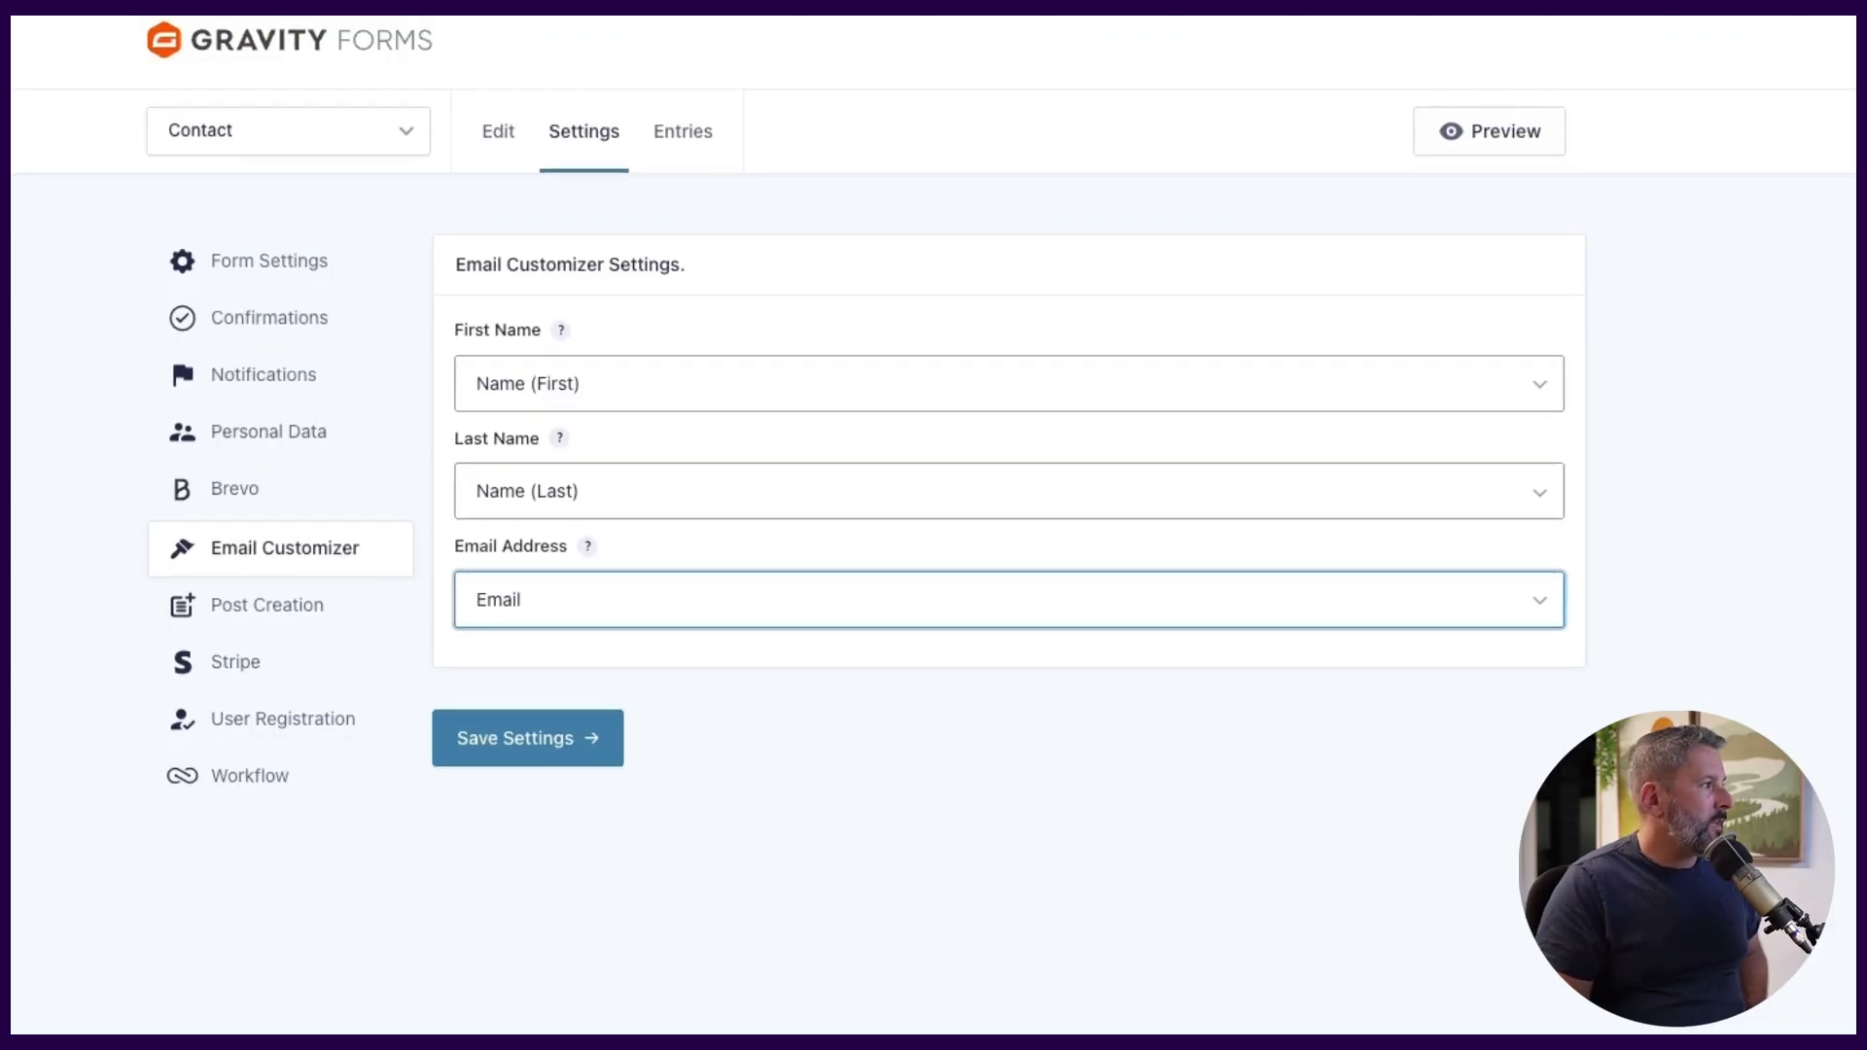
# Examine the custom colors and mapped fields in the general Email Customizer settings.
pyautogui.moveTo(109, 497)
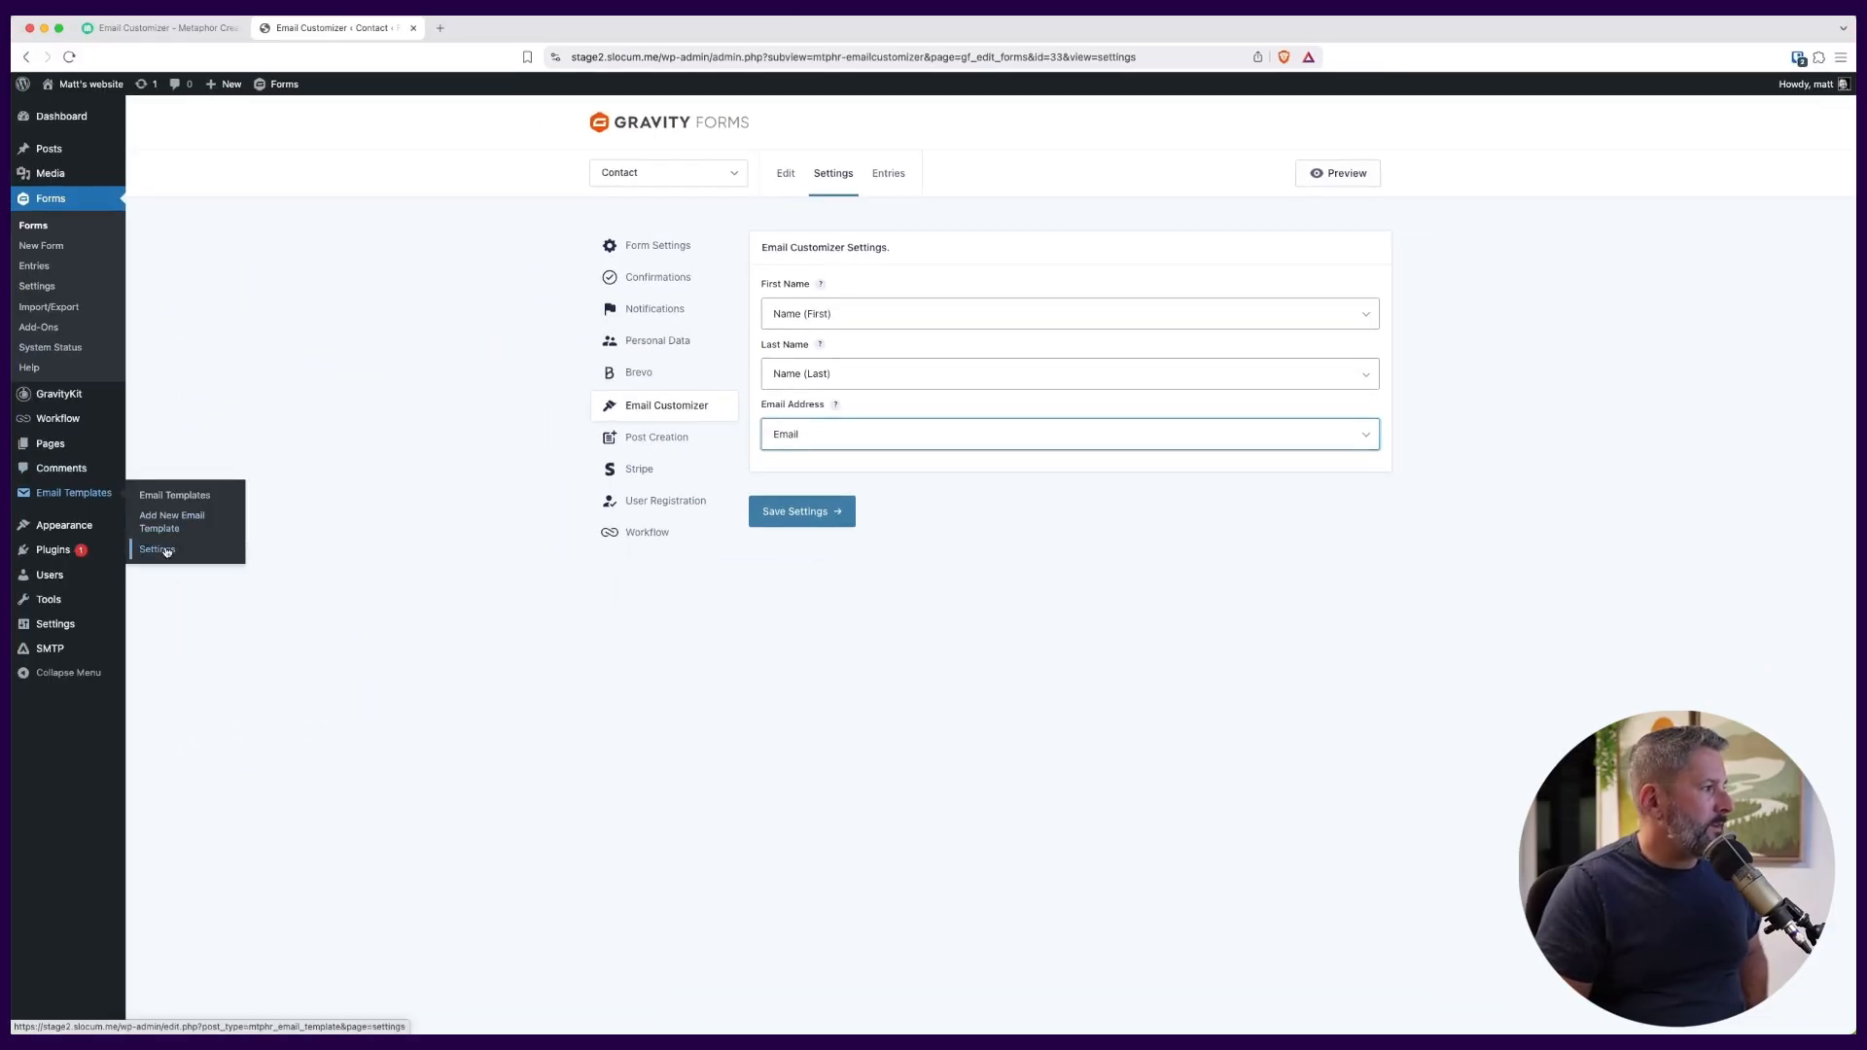
pyautogui.click(166, 550)
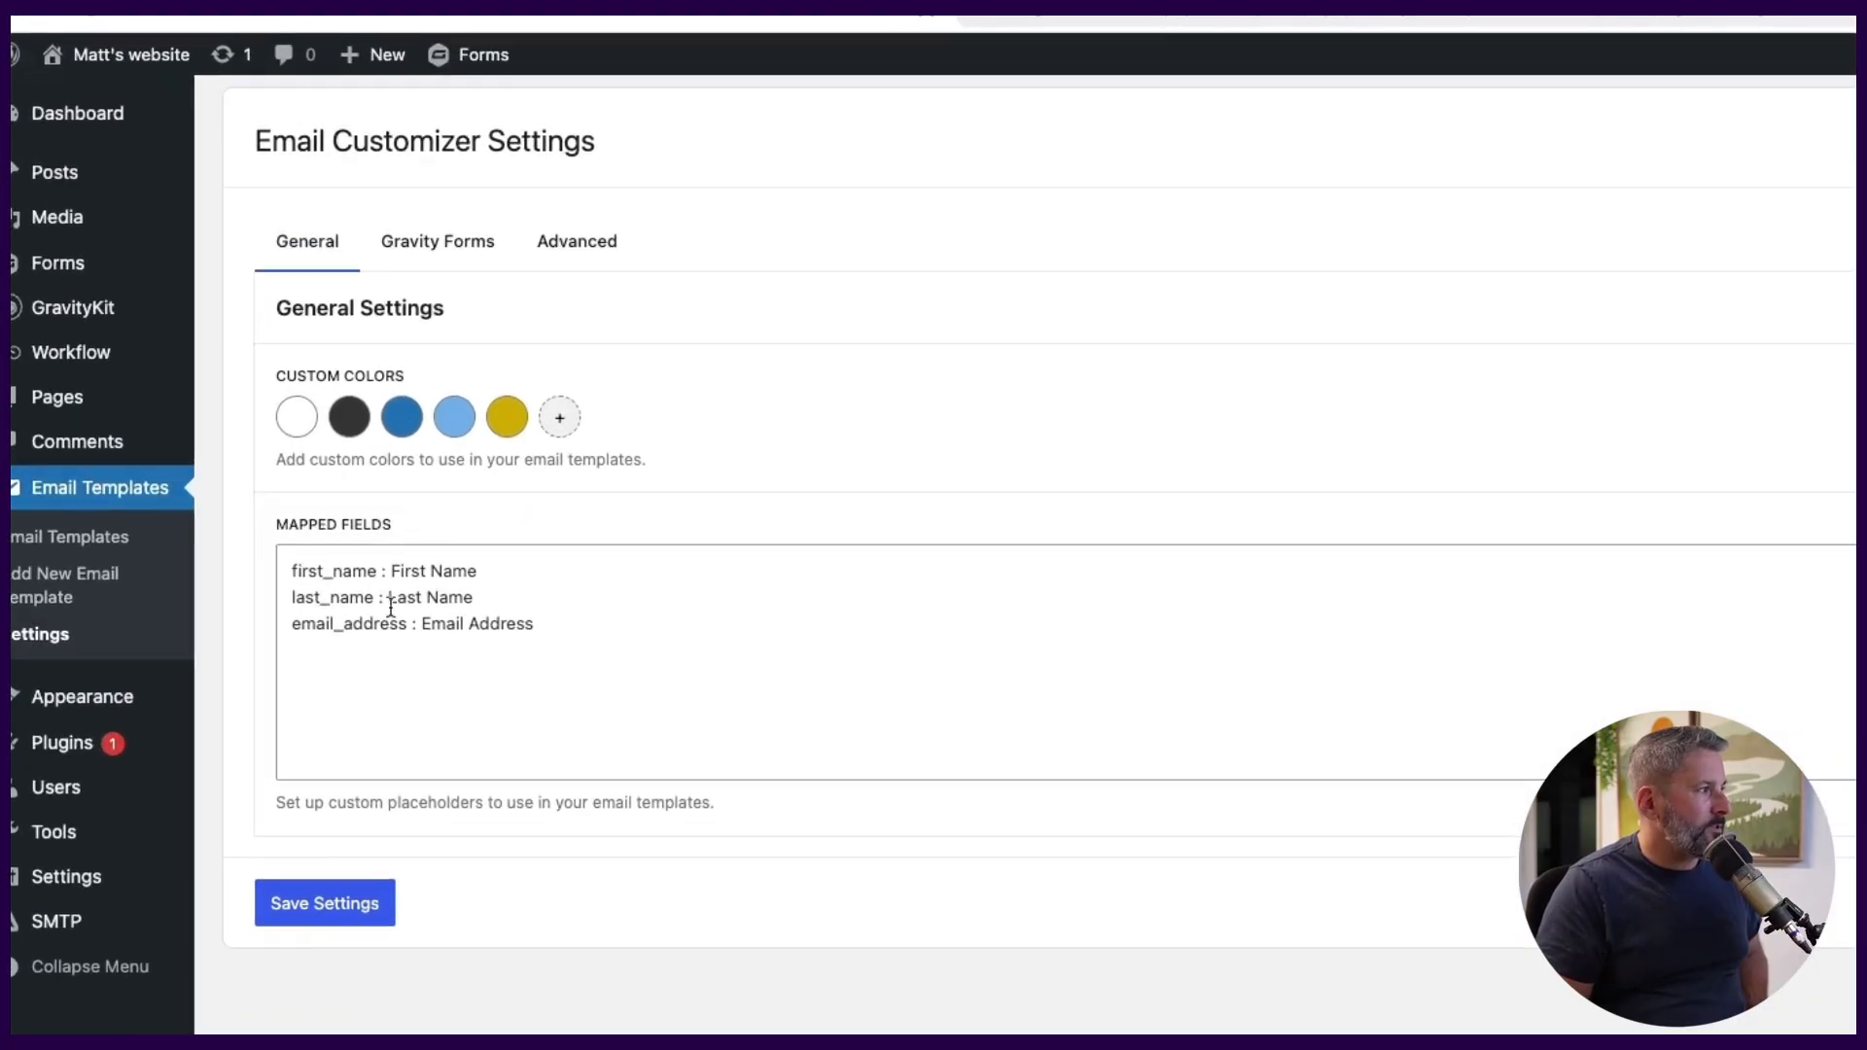
pyautogui.click(498, 623)
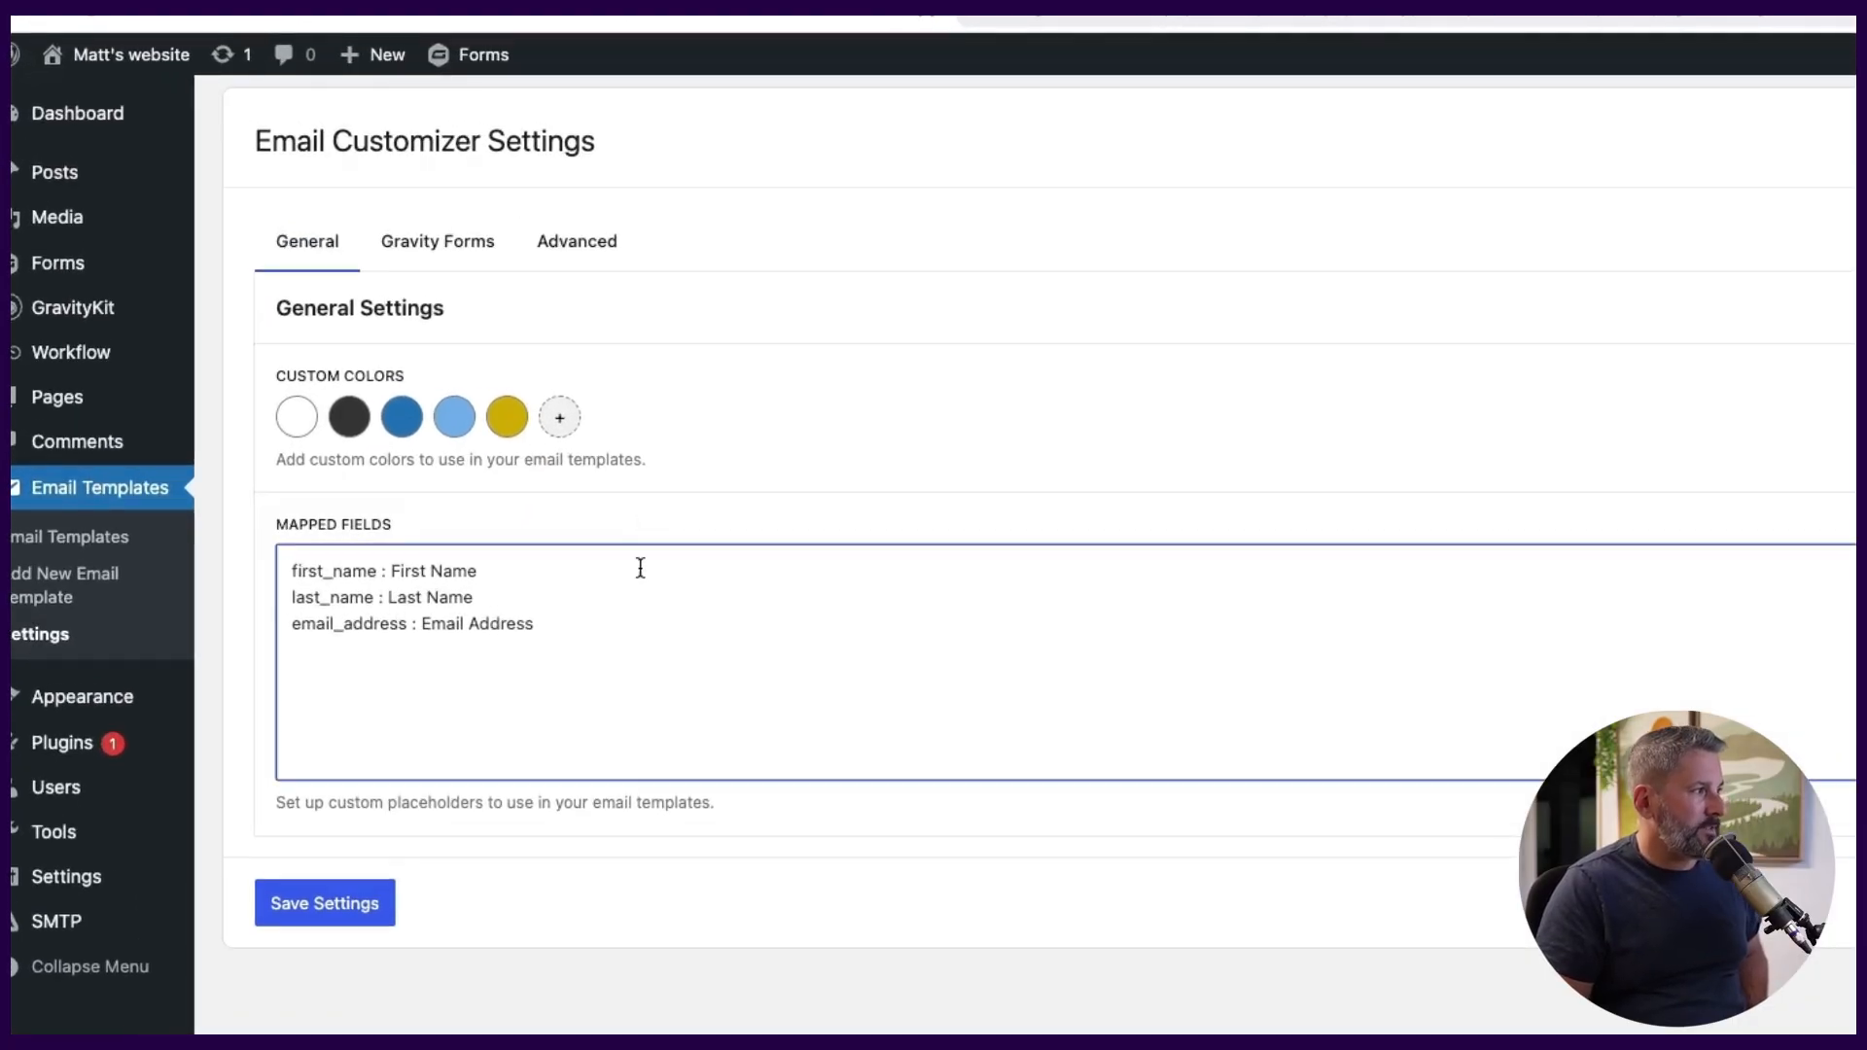
pyautogui.click(642, 639)
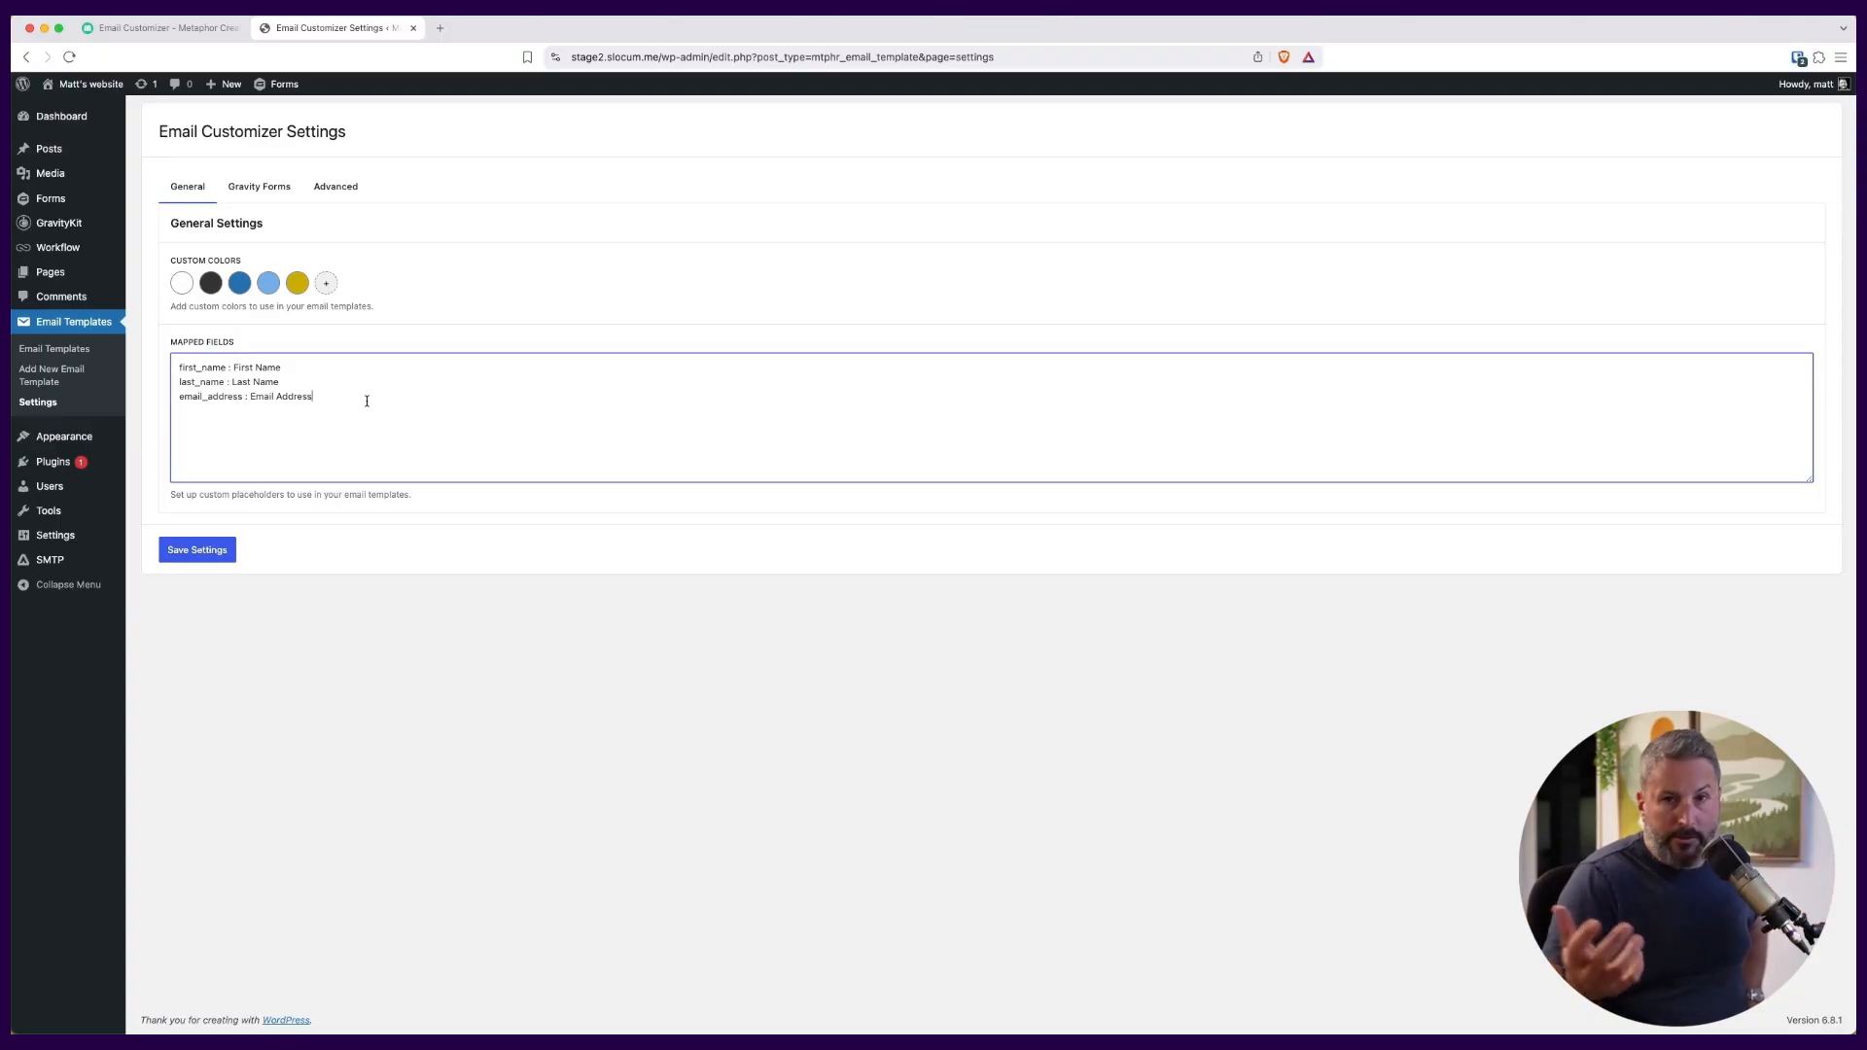
# Set the published template (214) as the default Gravity Forms notification template and save the settings.
pyautogui.click(269, 194)
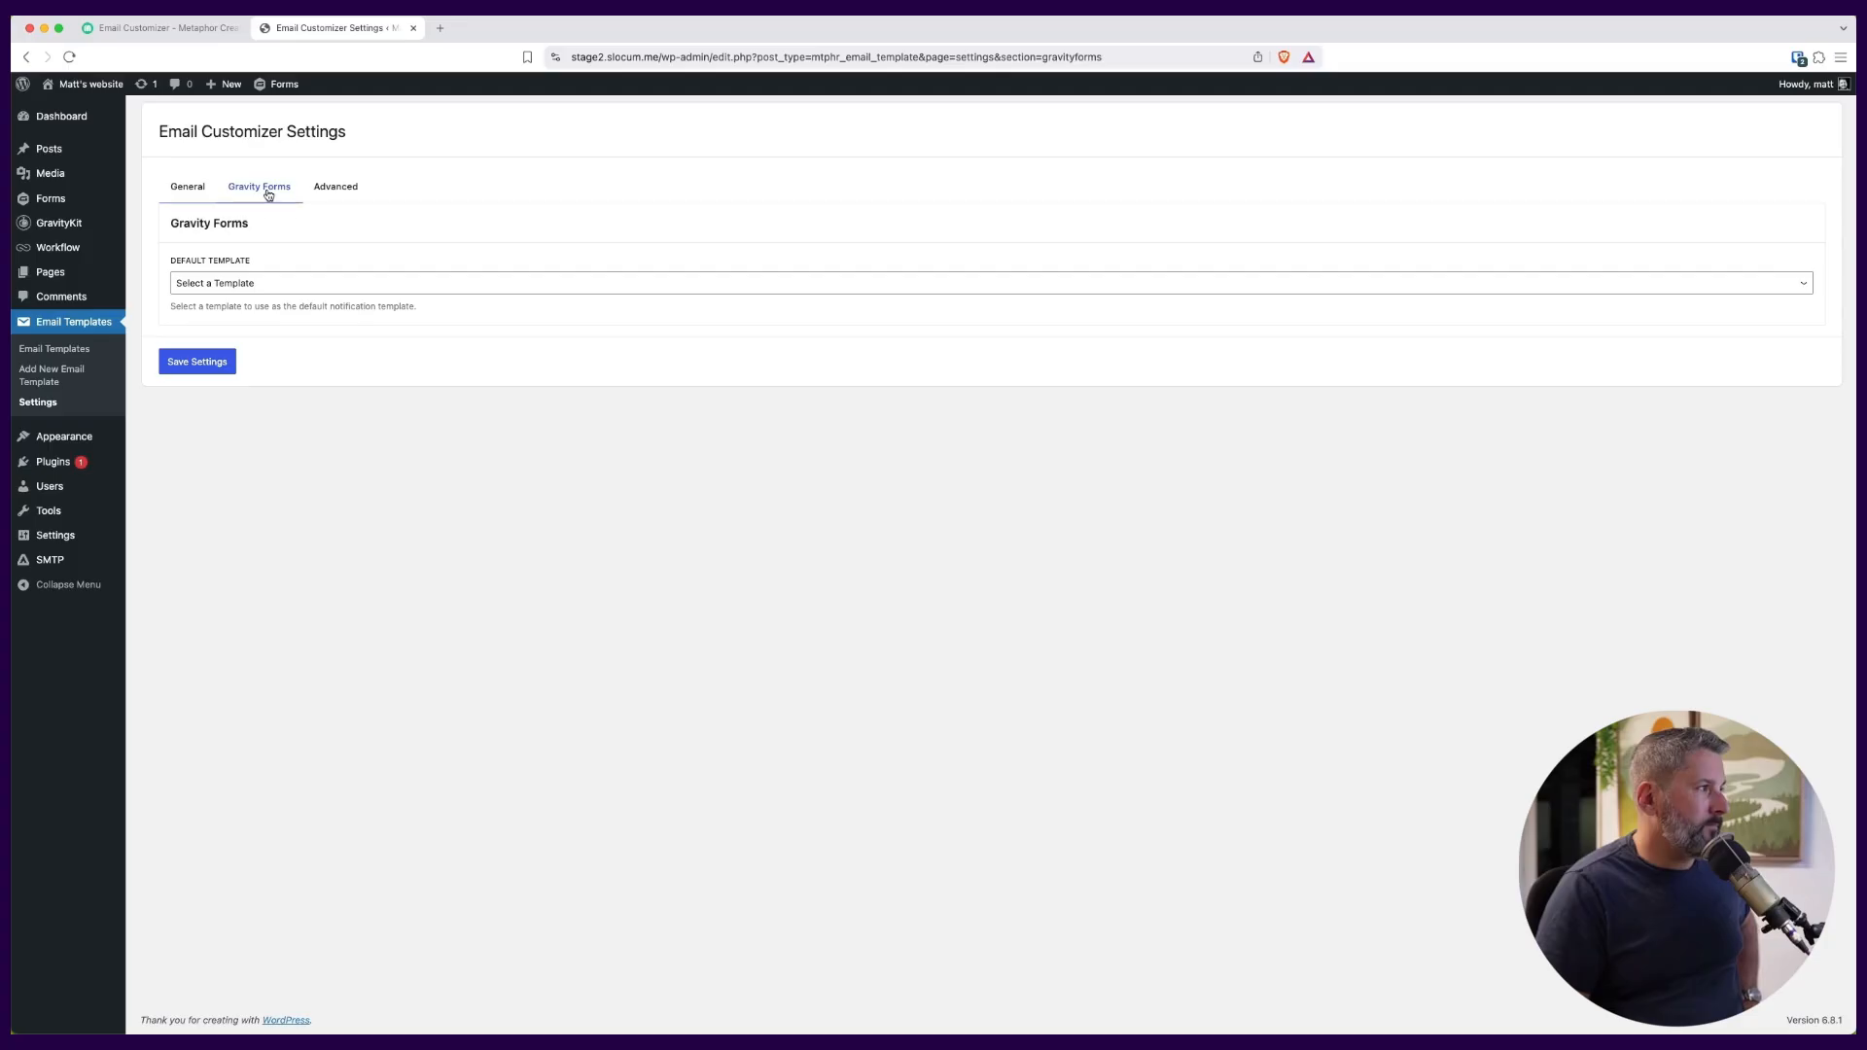
pyautogui.click(277, 284)
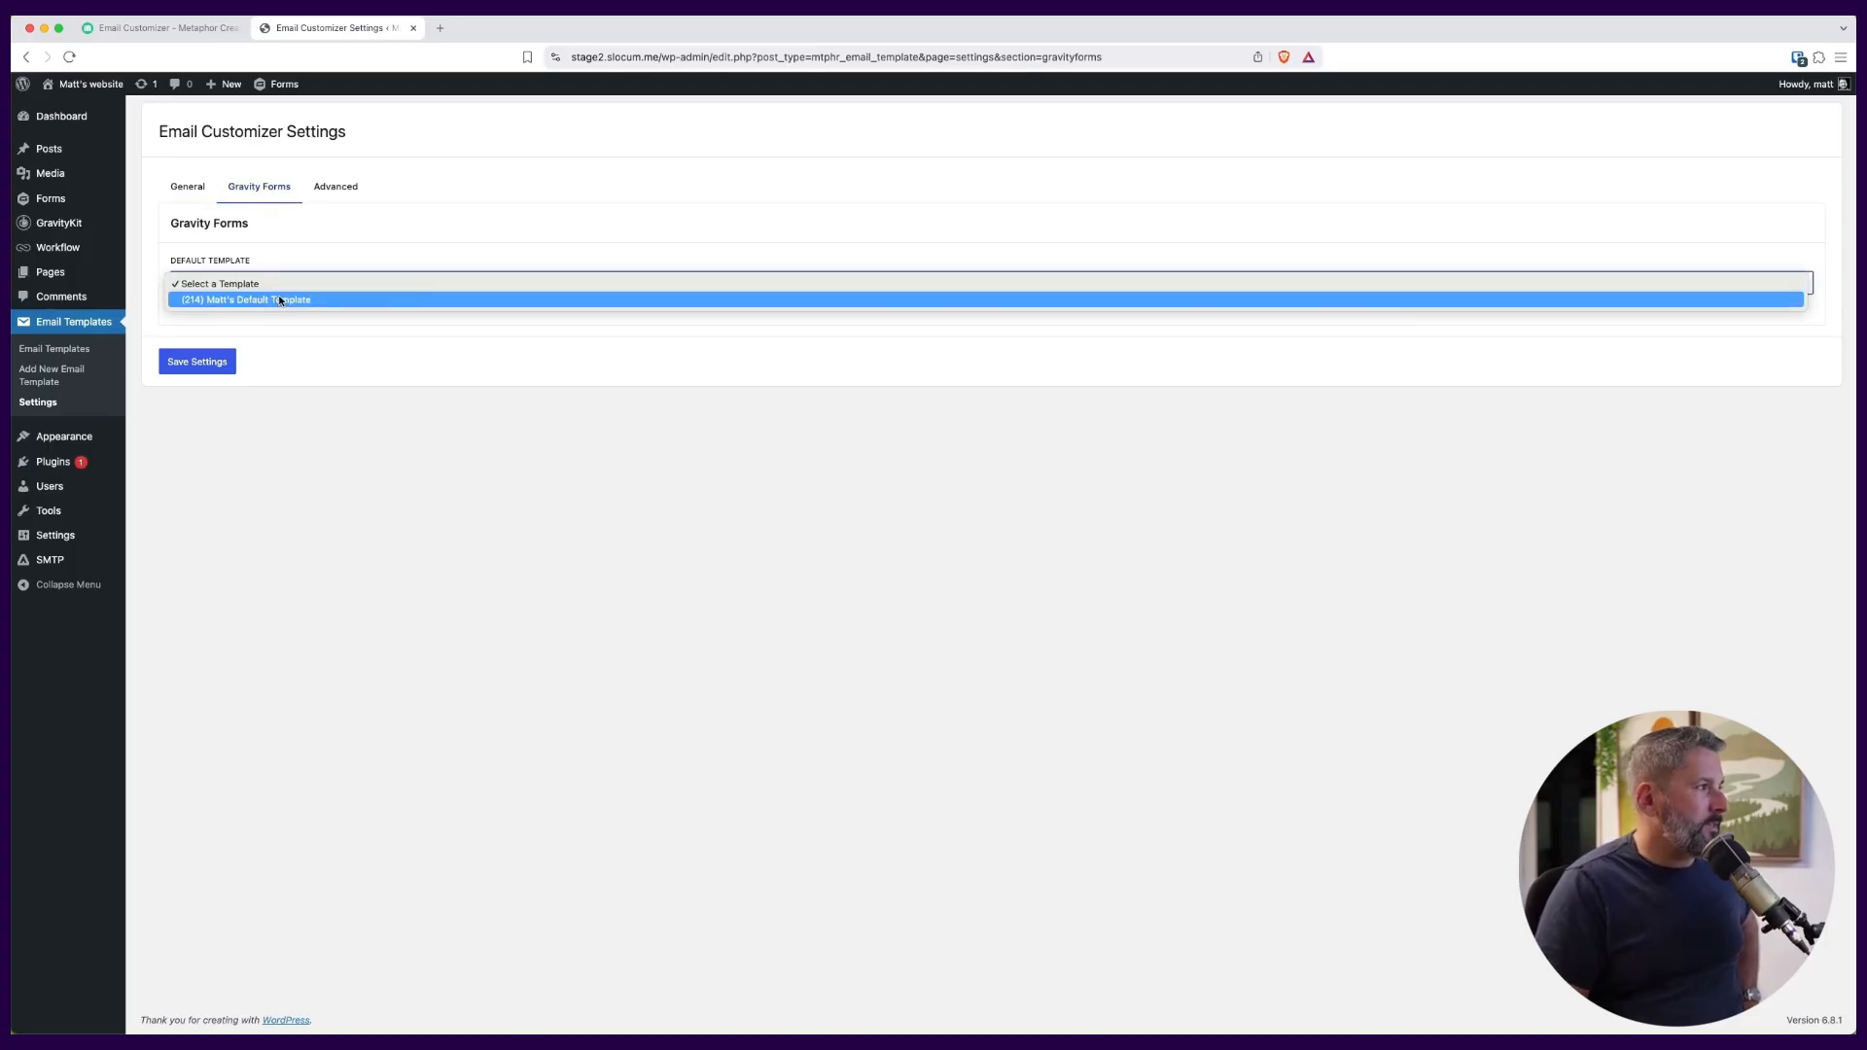
pyautogui.click(282, 301)
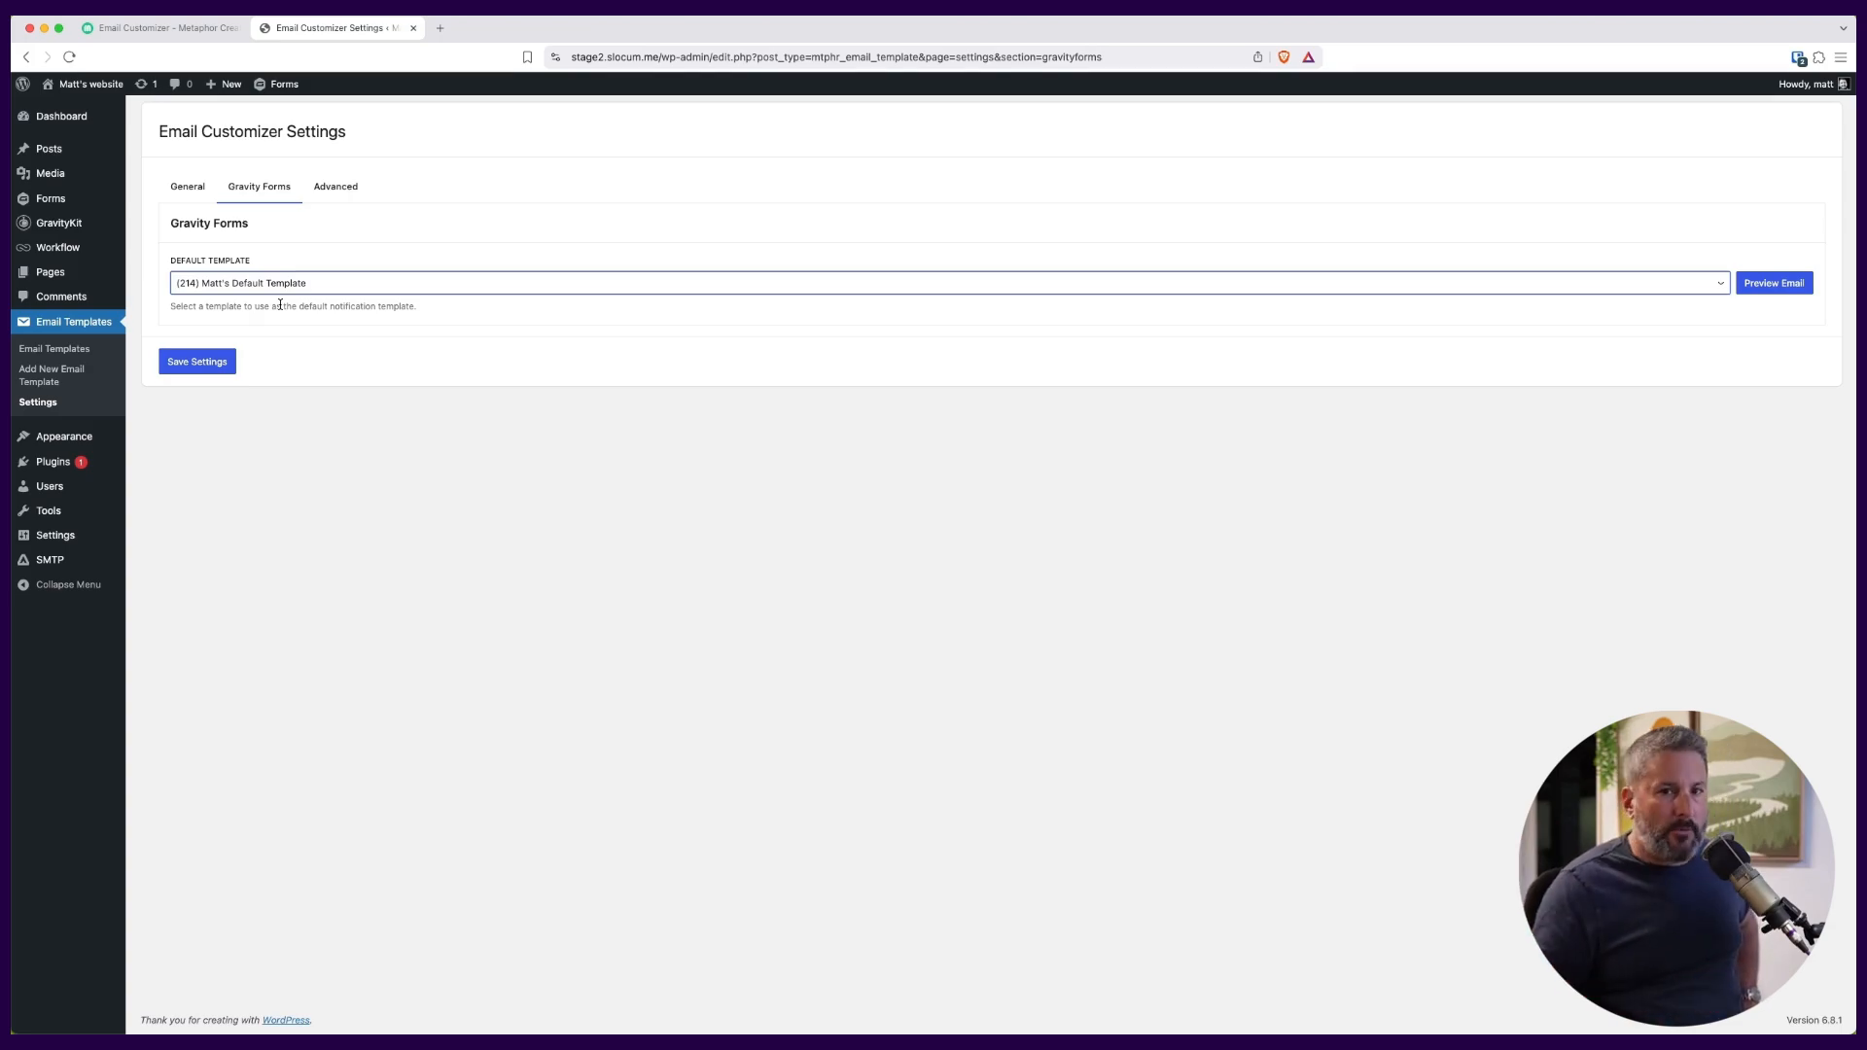
pyautogui.click(212, 370)
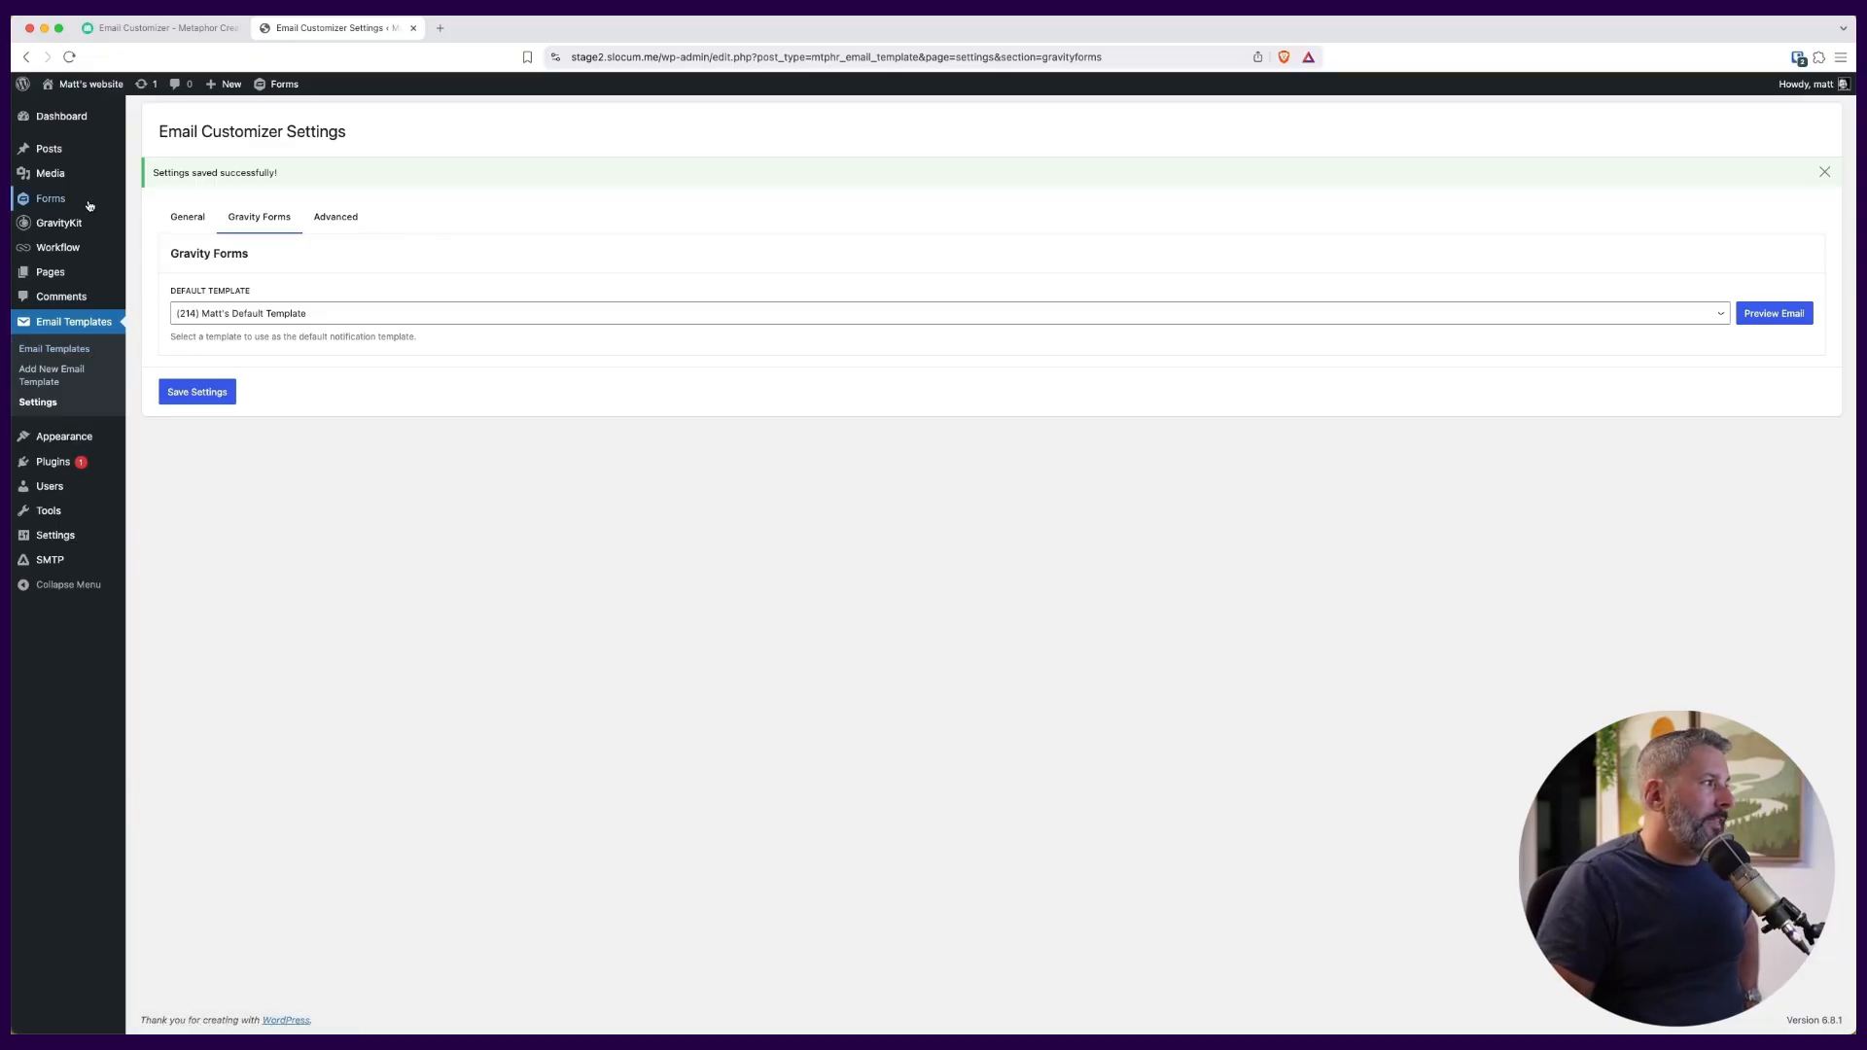
# Reopen the Contact form's User Notification and check which email template is assigned to it.
pyautogui.moveTo(92, 199)
pyautogui.click(170, 204)
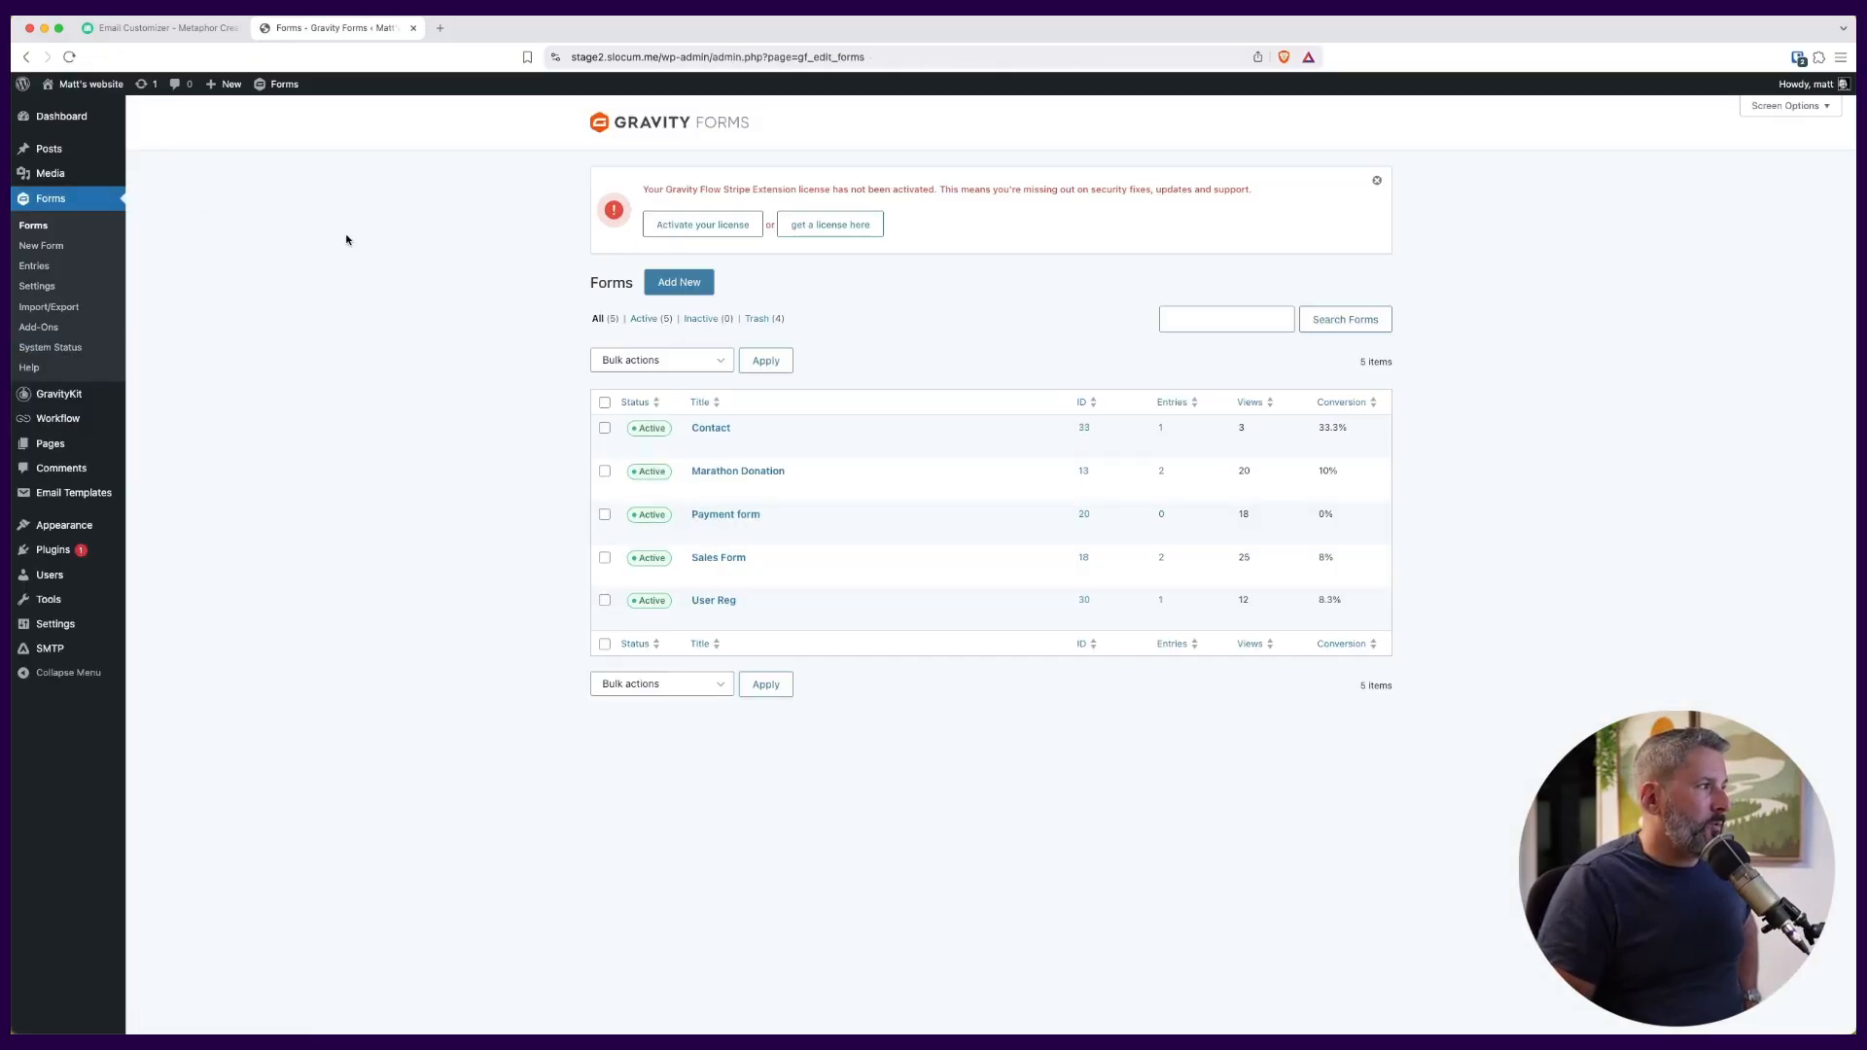
pyautogui.moveTo(734, 448)
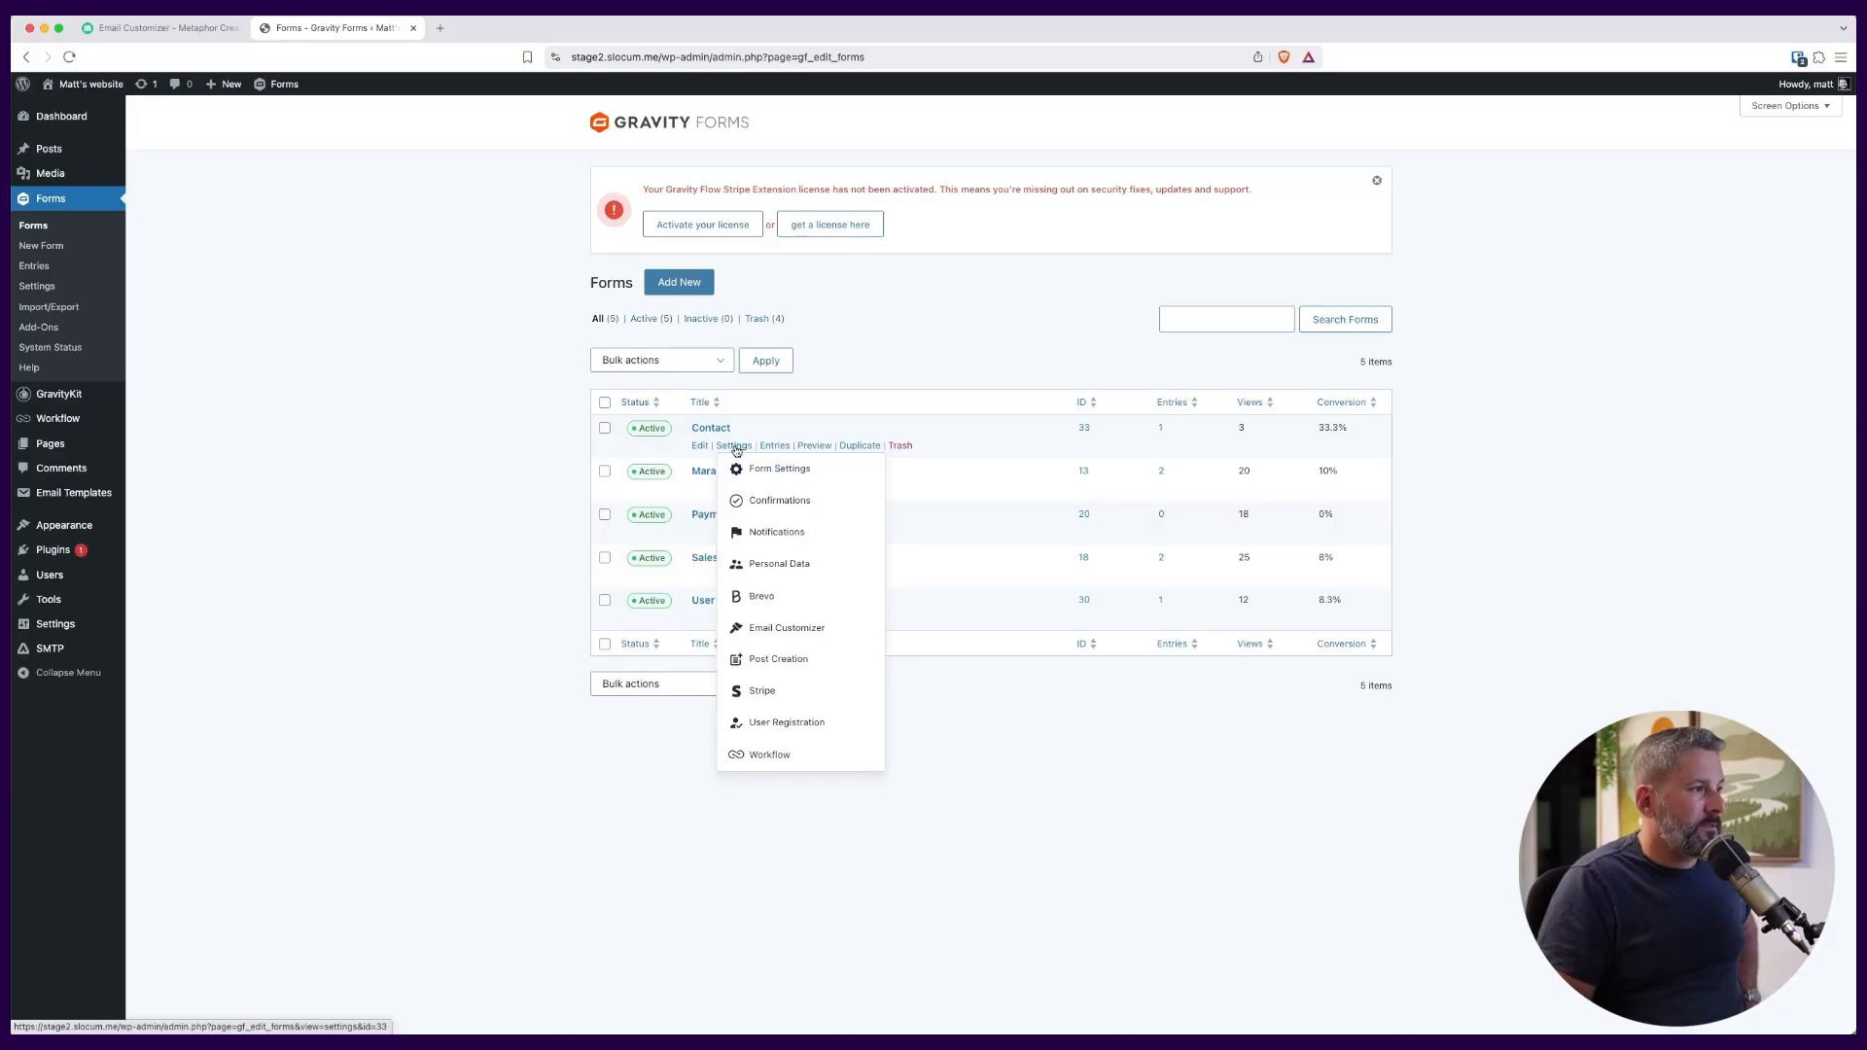
pyautogui.click(773, 532)
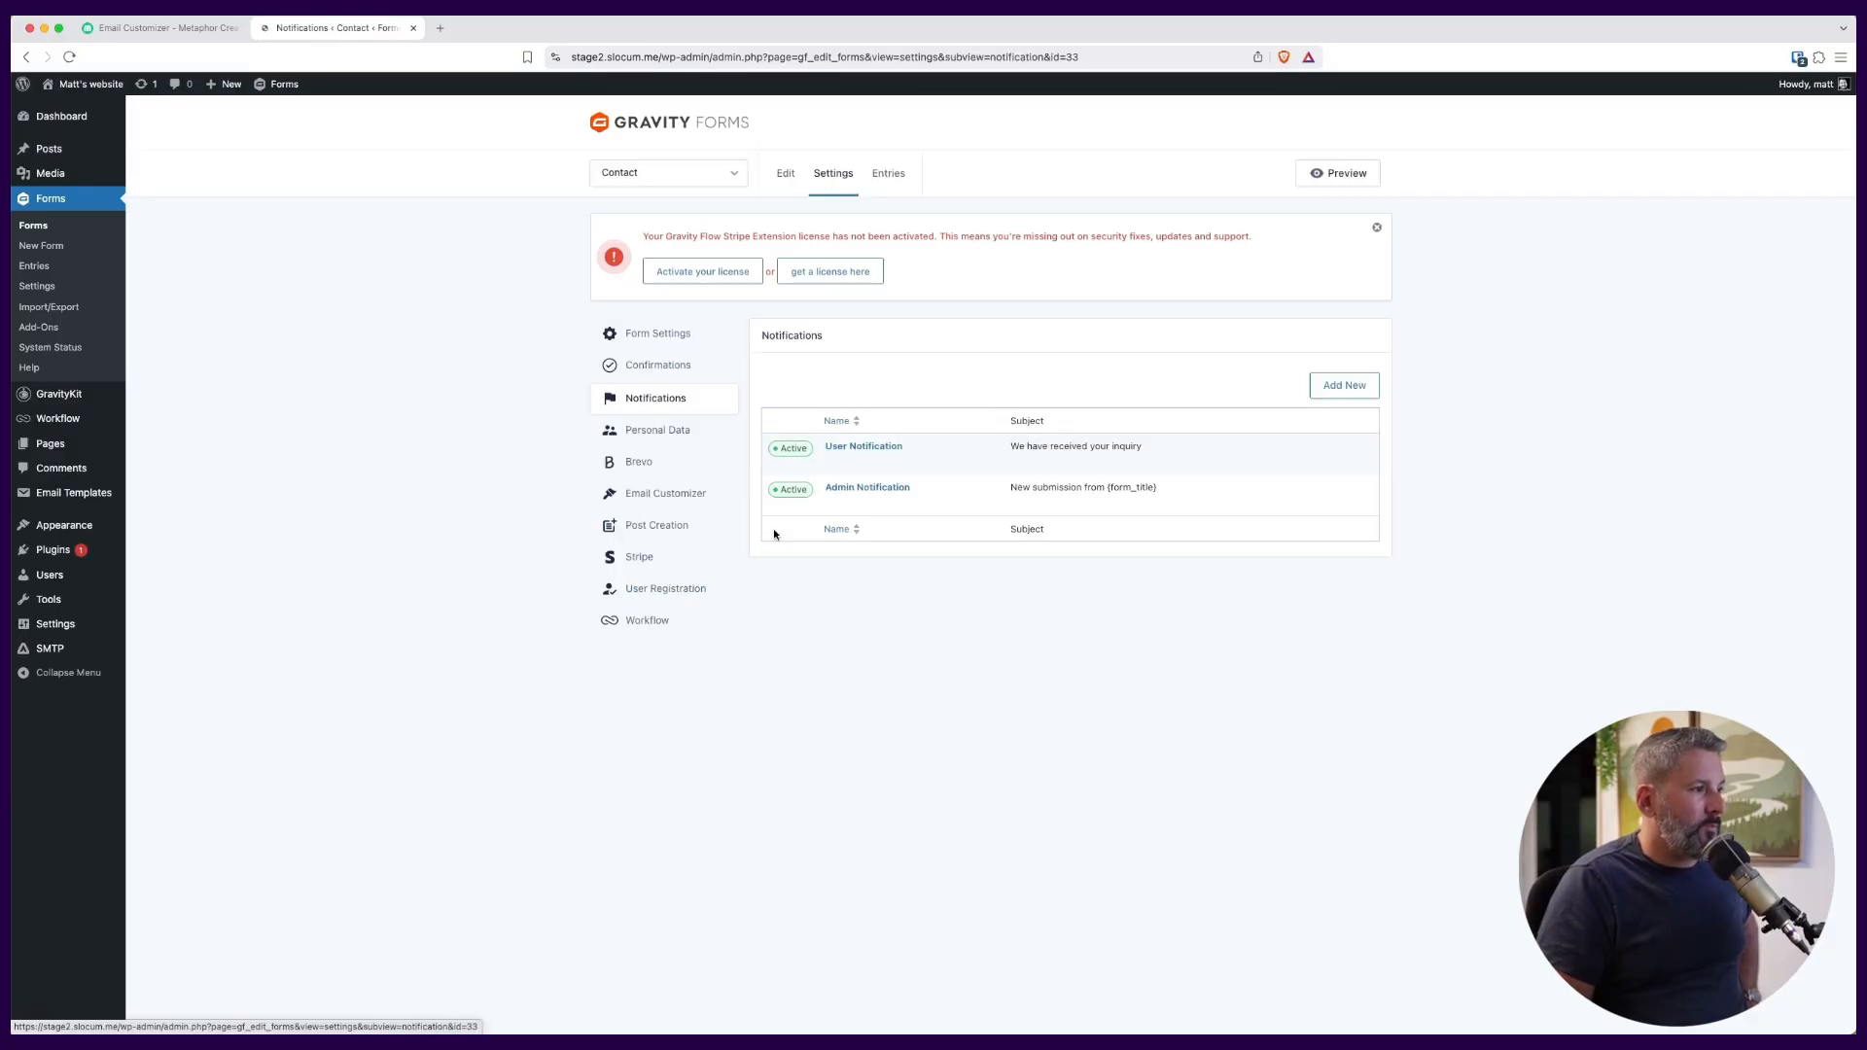
pyautogui.moveTo(832, 467)
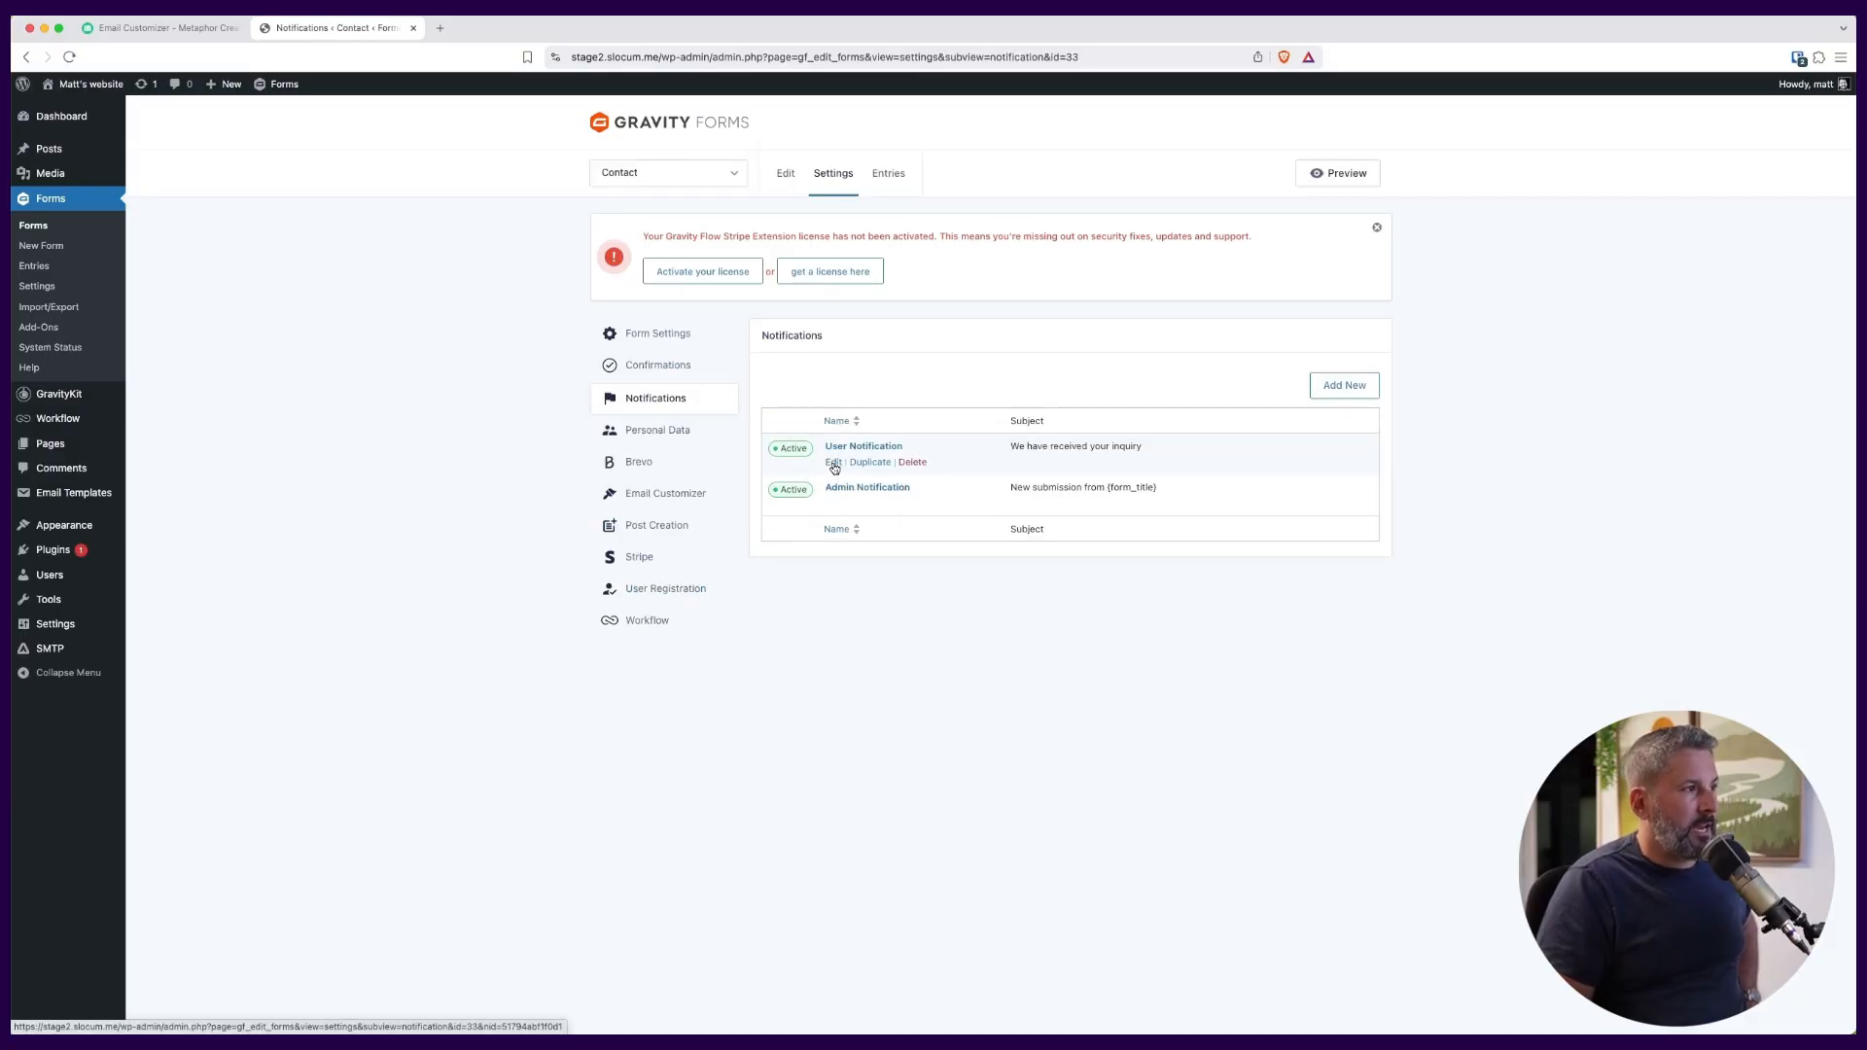
pyautogui.click(833, 464)
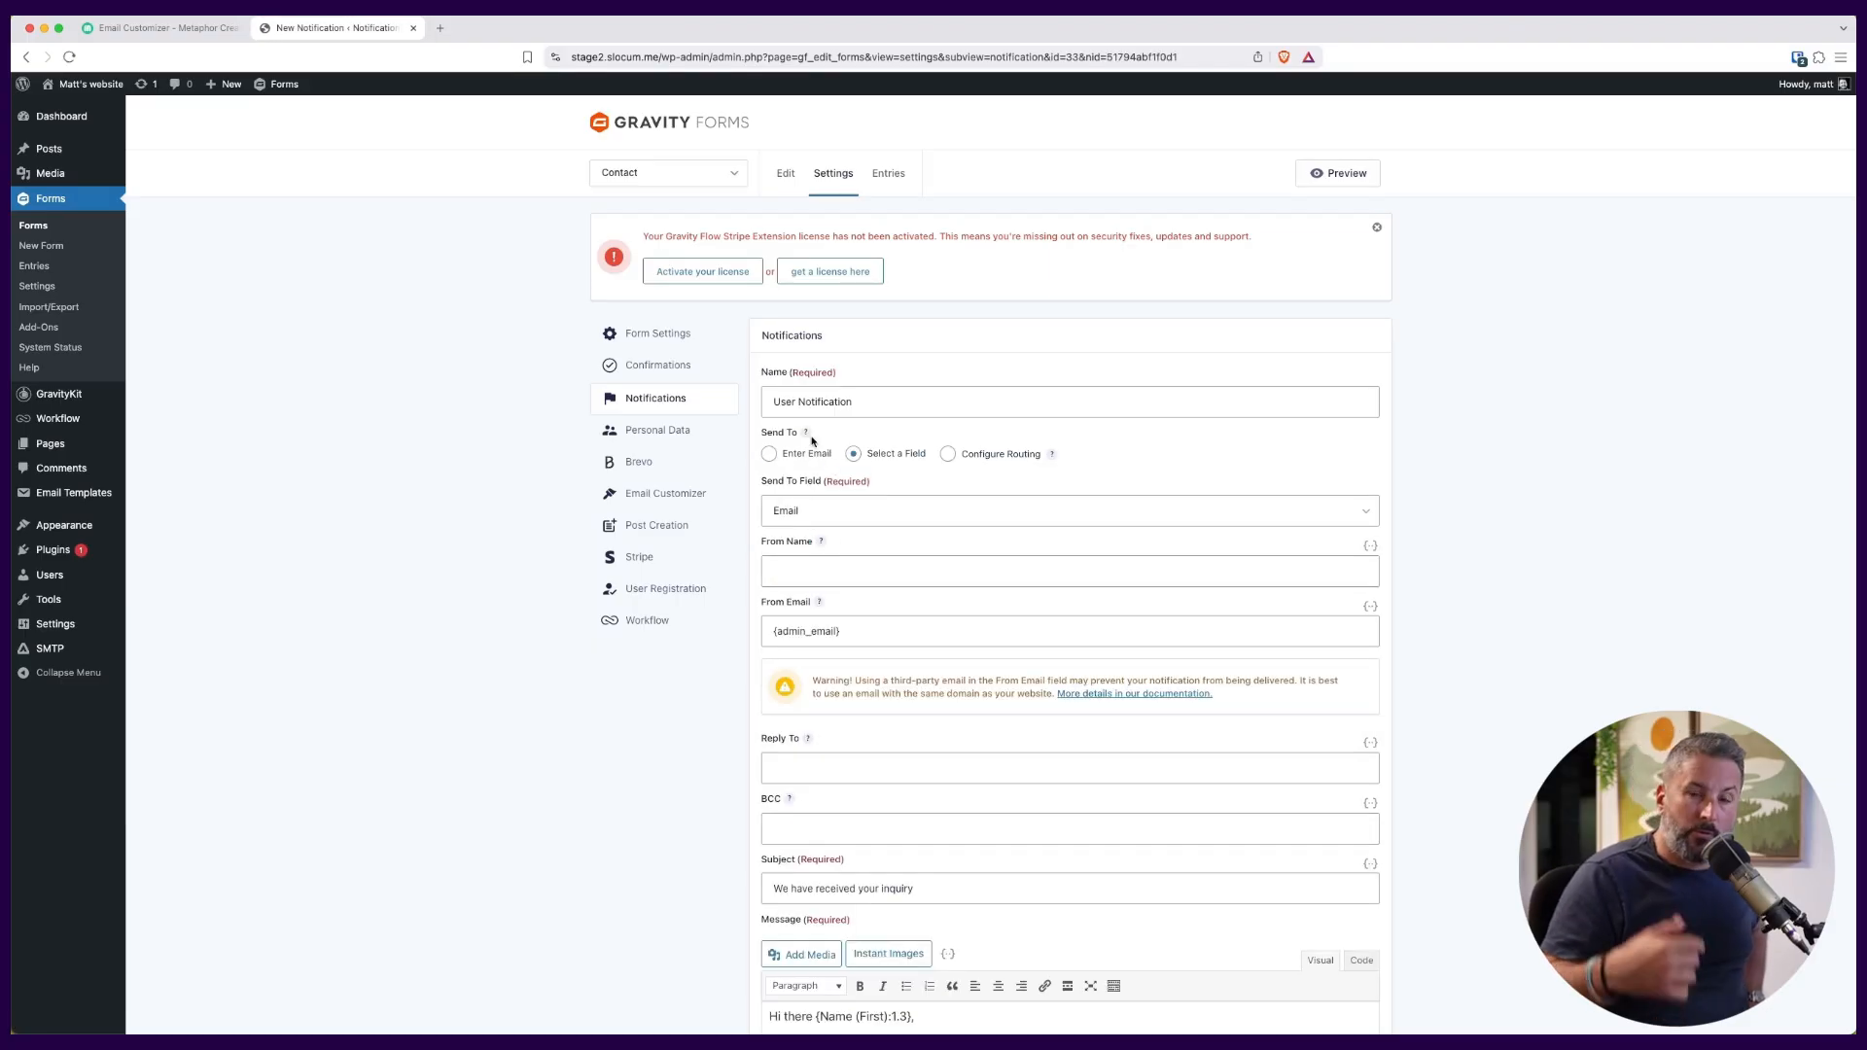
pyautogui.scroll(-5, 773, 620)
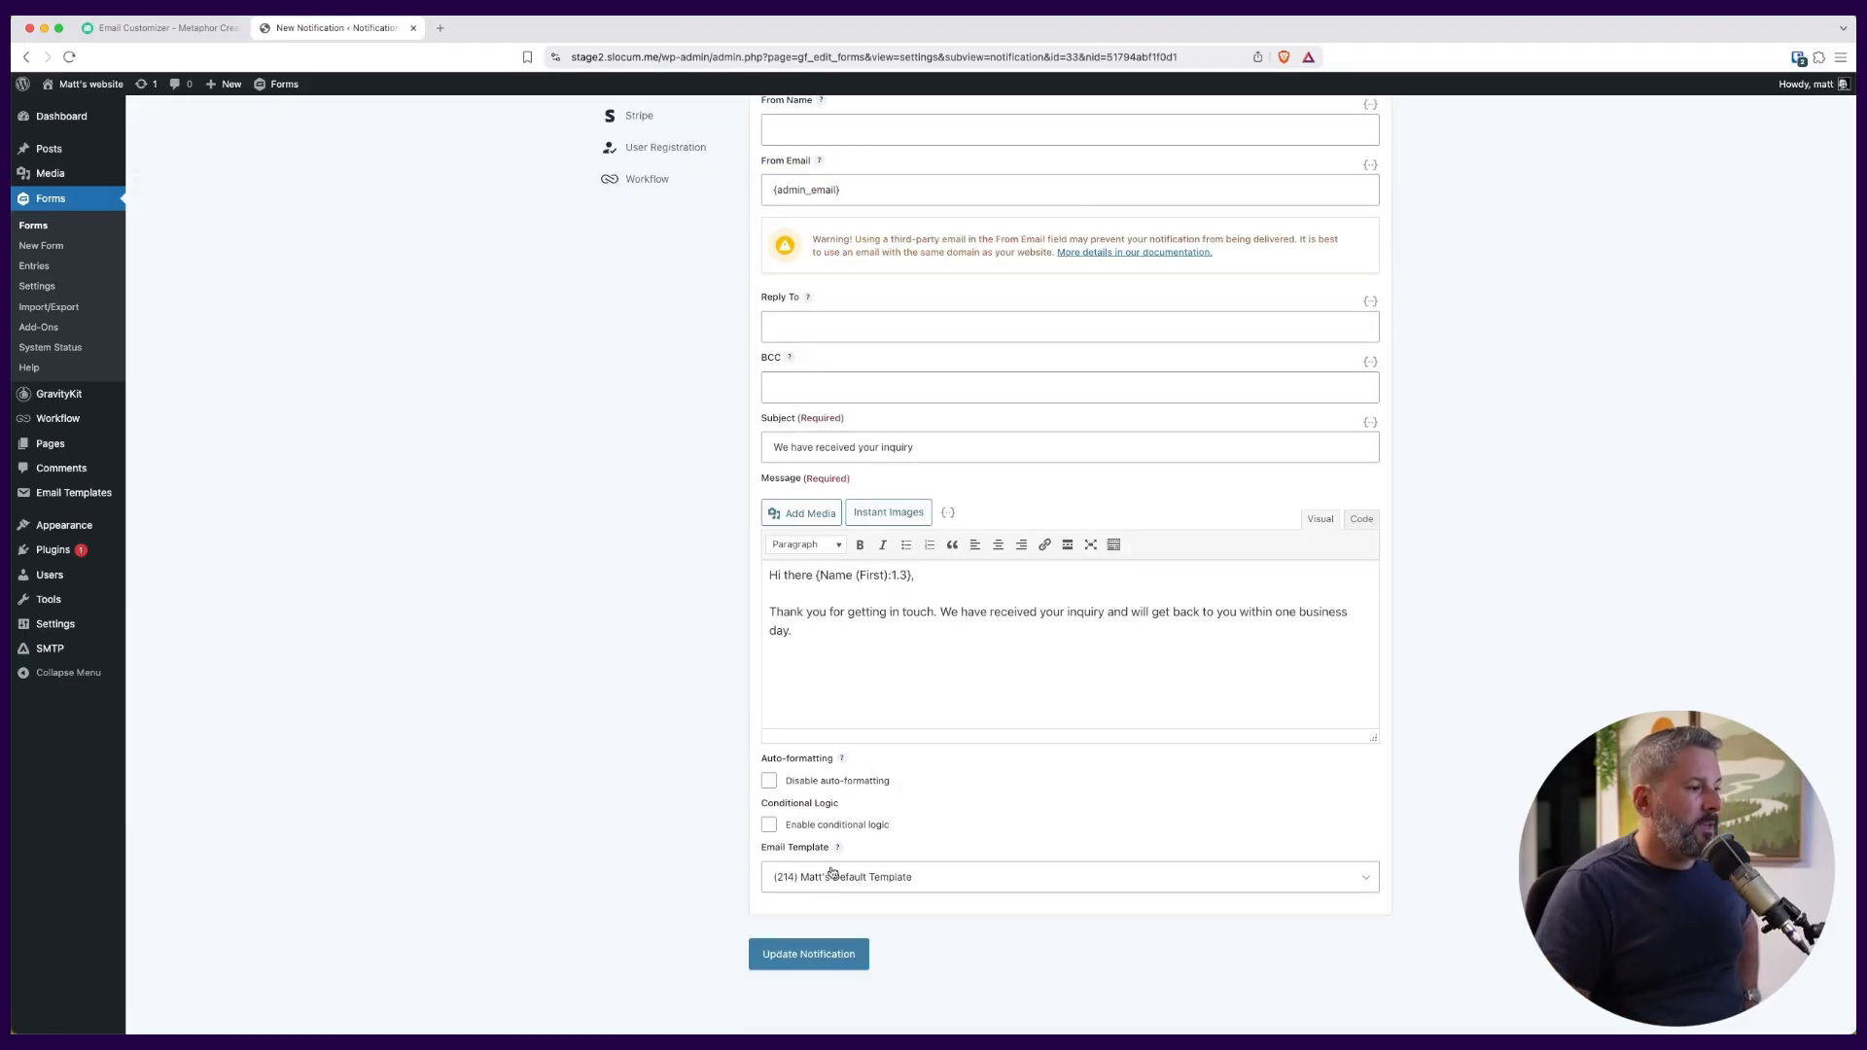
pyautogui.scroll(5, 979, 882)
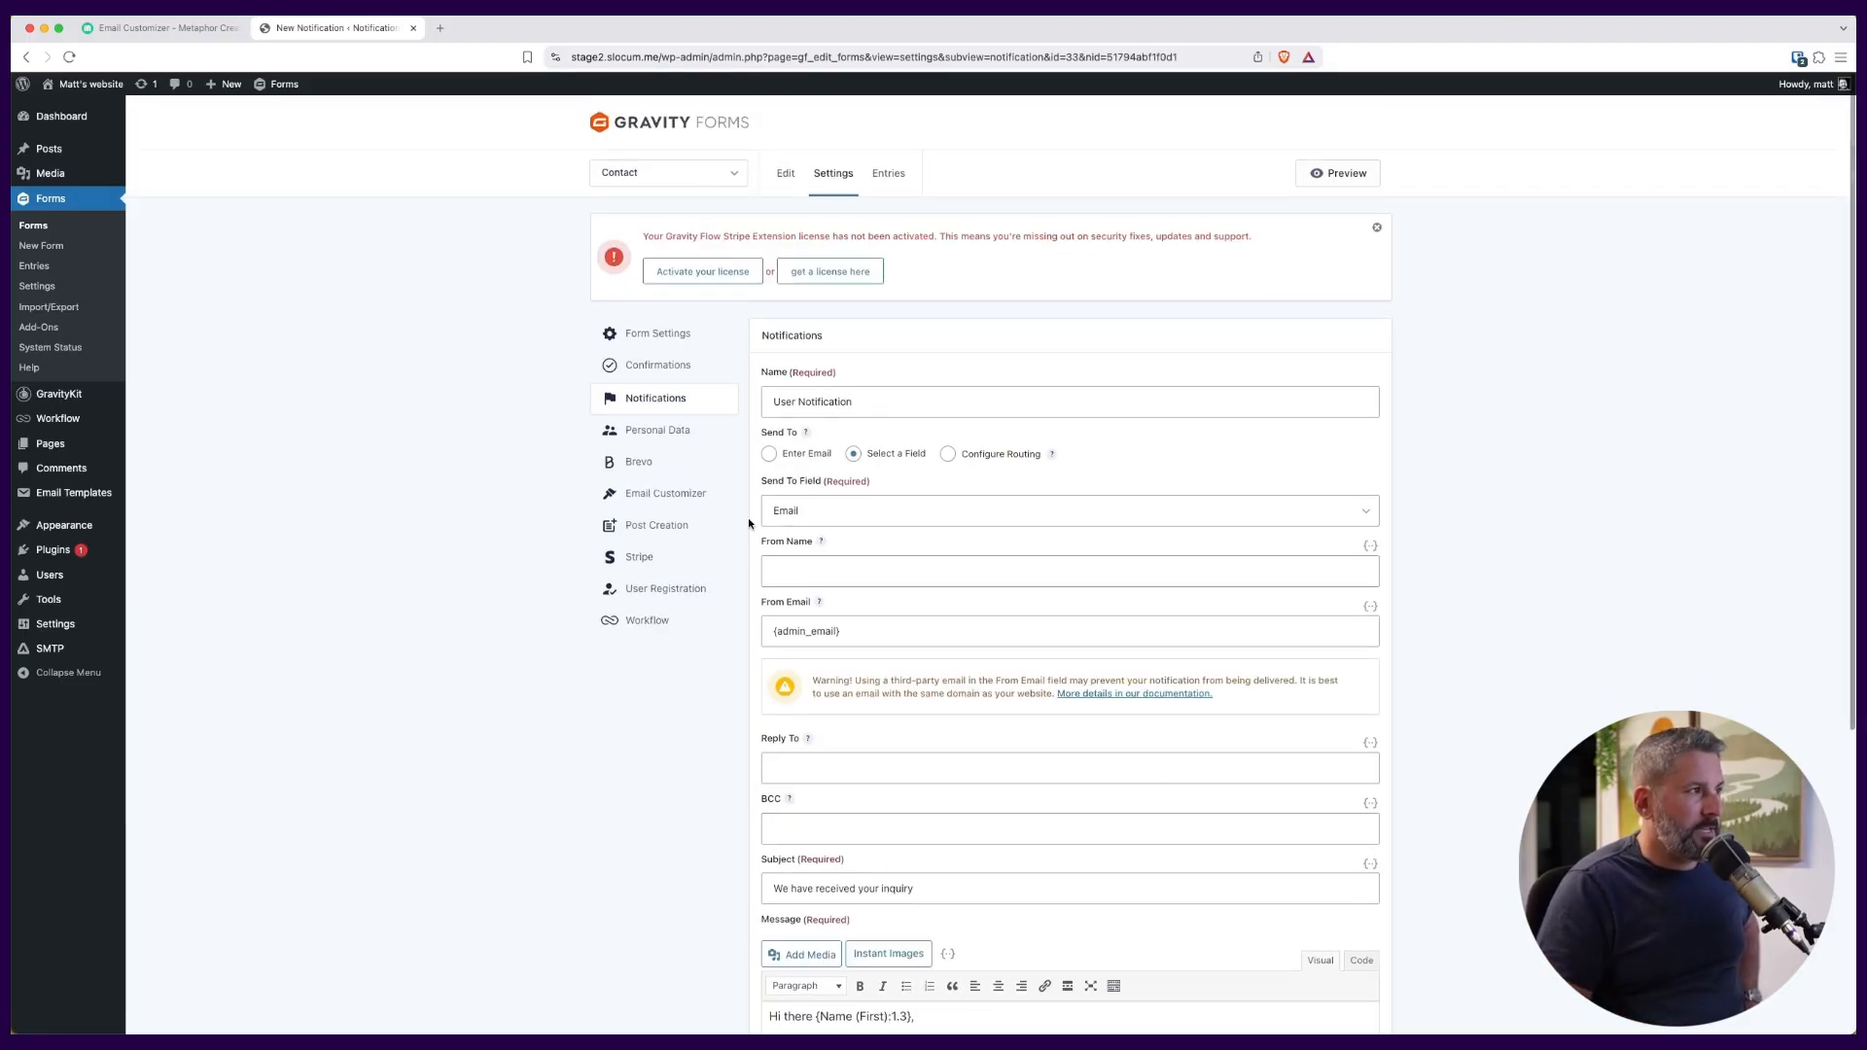
# Review the Contact form's Email Customizer field mapping, dismiss the license notice, and return to the list of email templates.
pyautogui.click(669, 498)
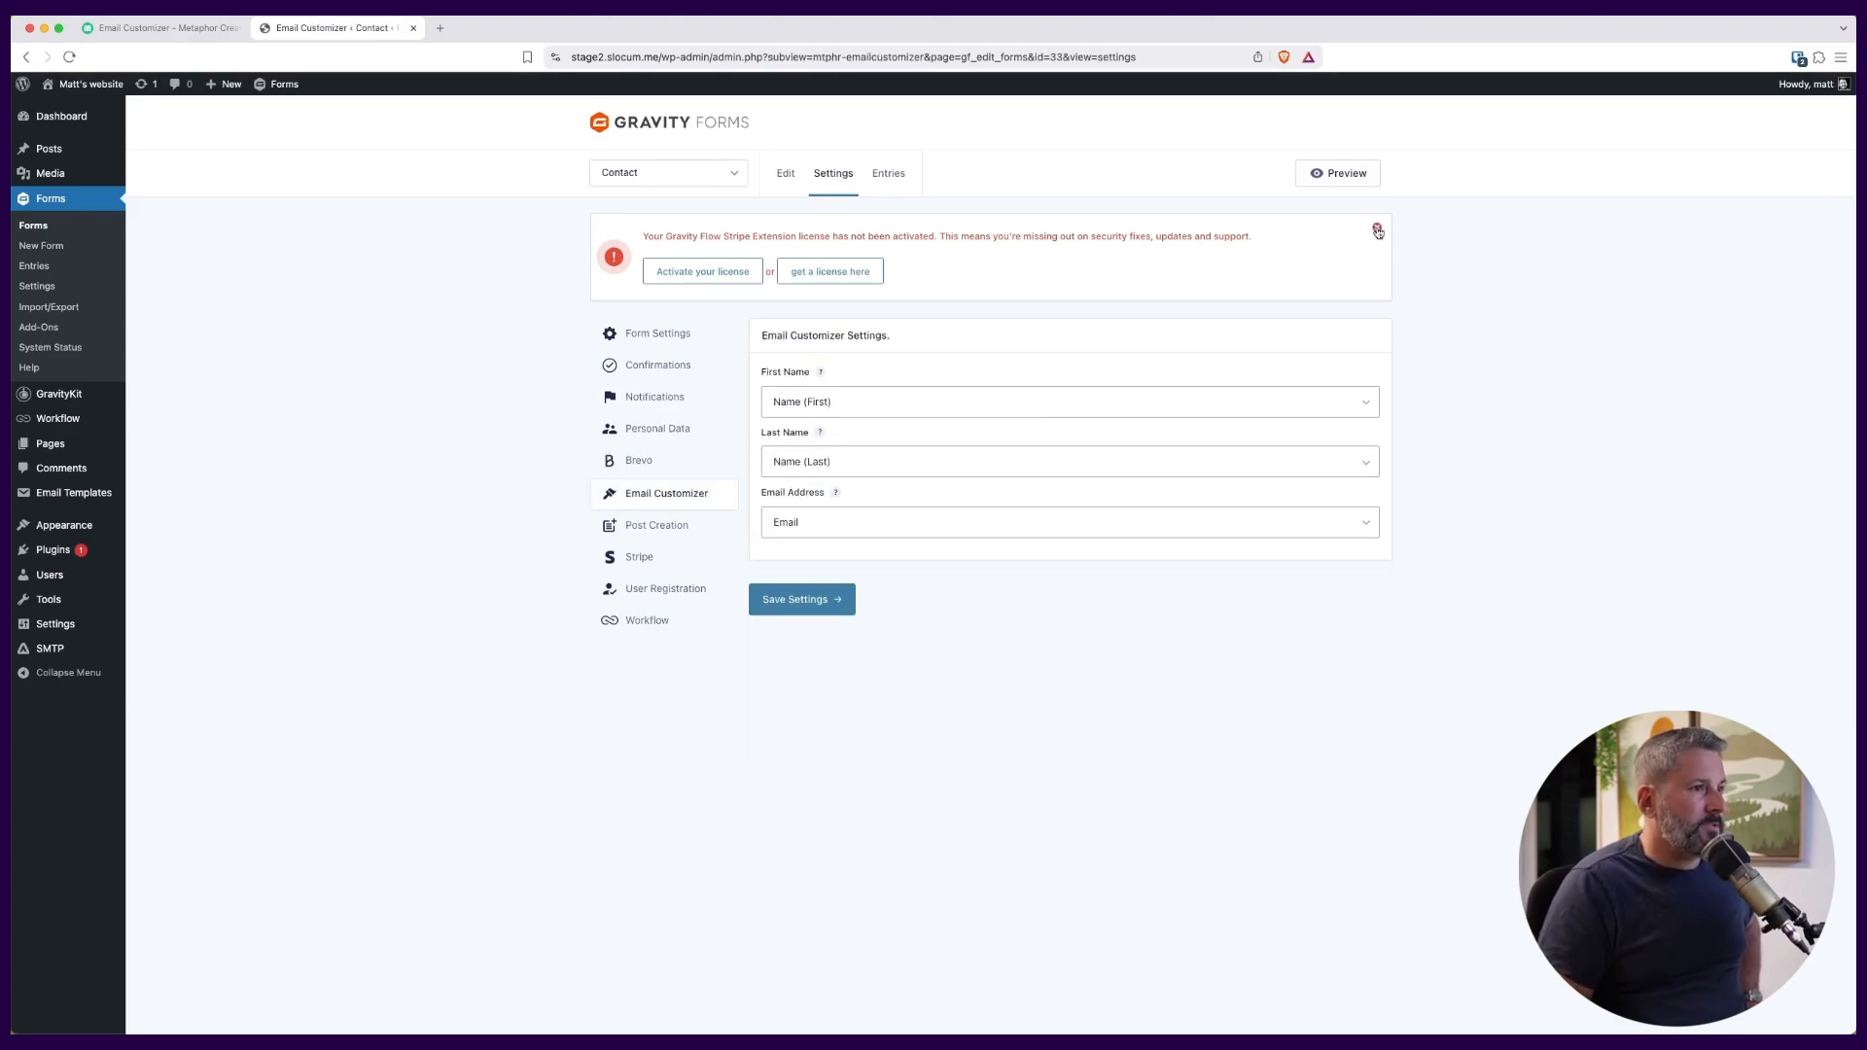
pyautogui.click(1377, 228)
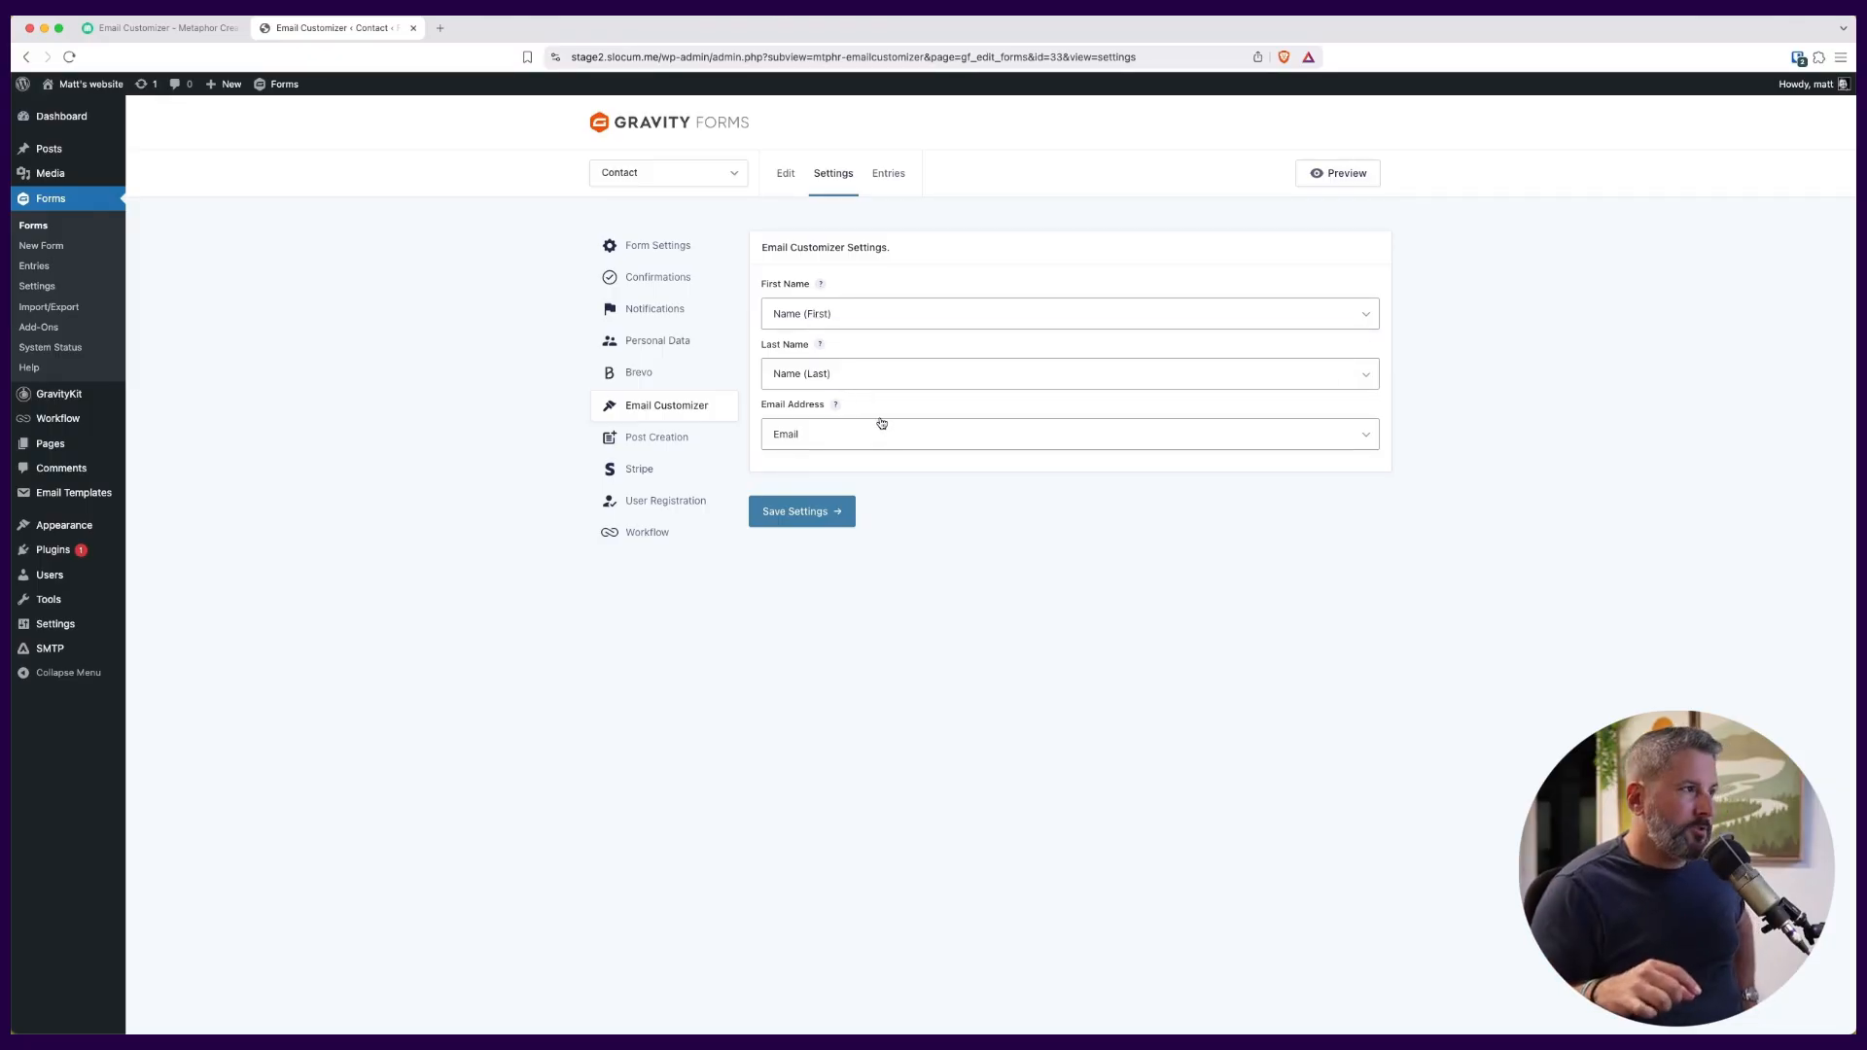
pyautogui.moveTo(97, 402)
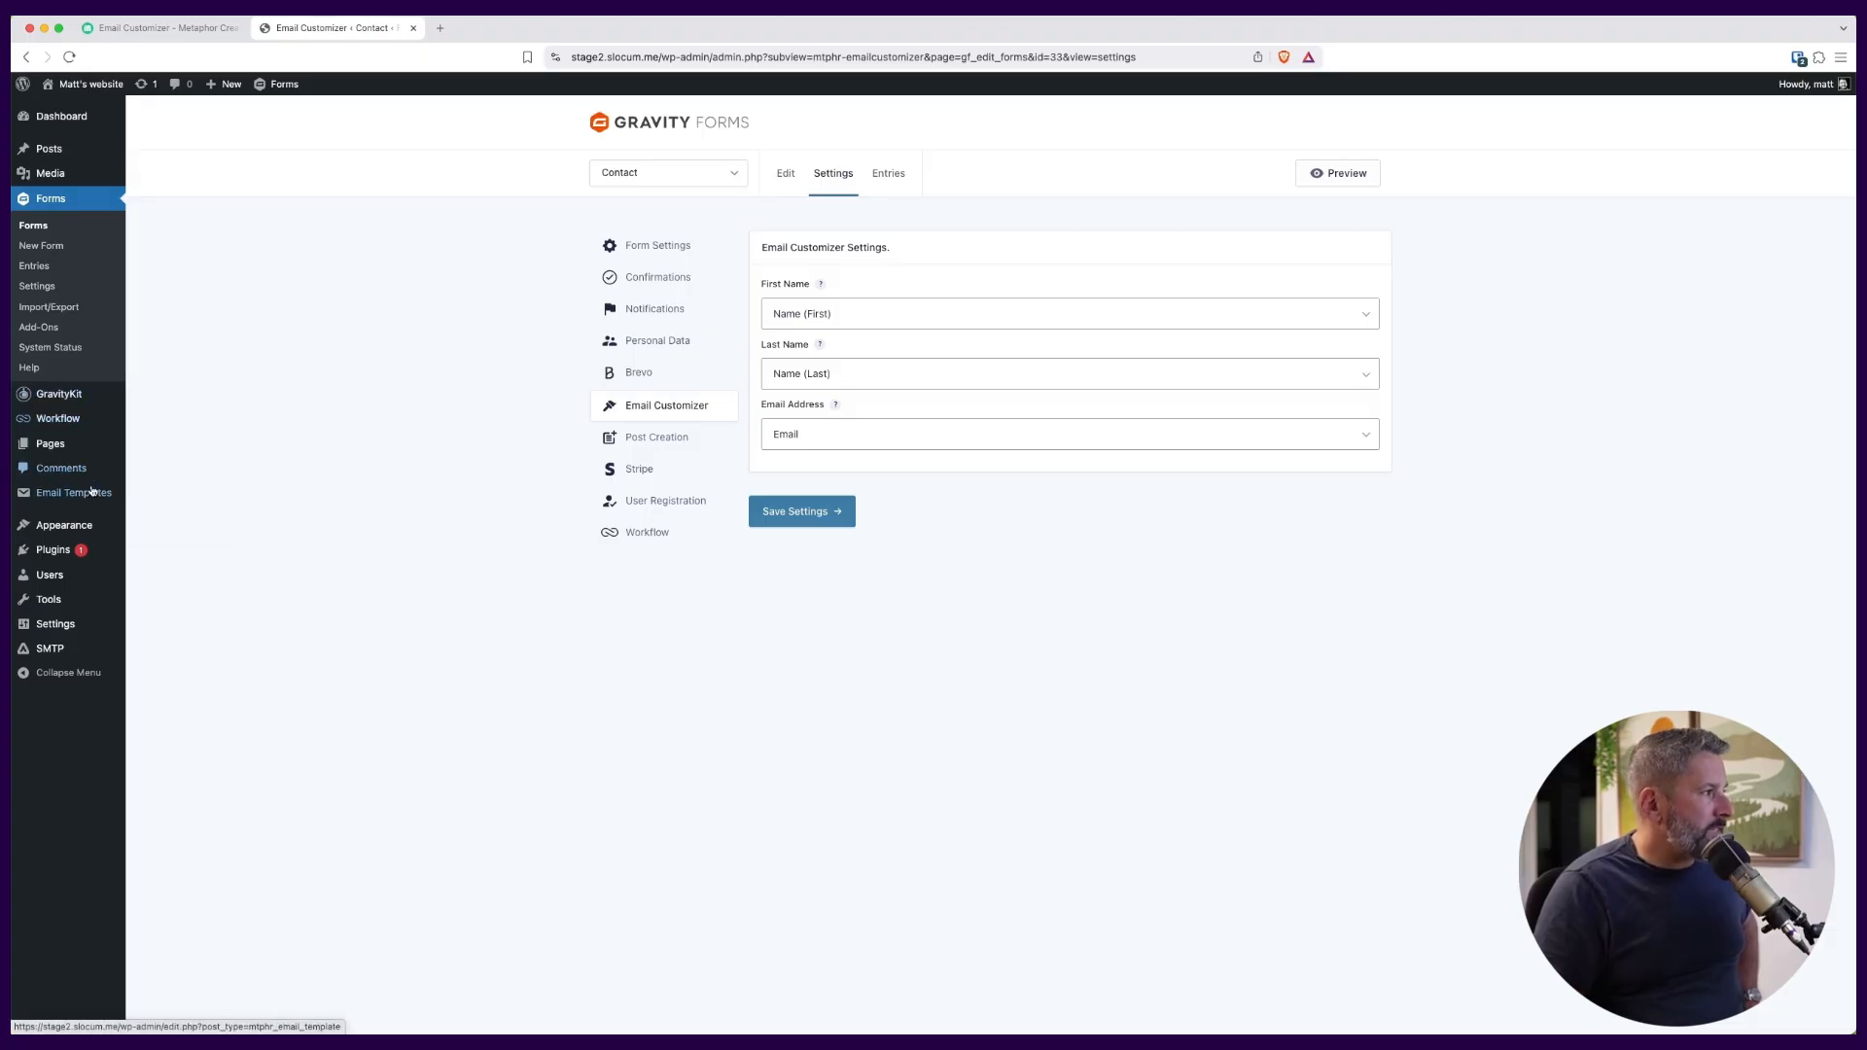
pyautogui.moveTo(93, 497)
pyautogui.click(189, 502)
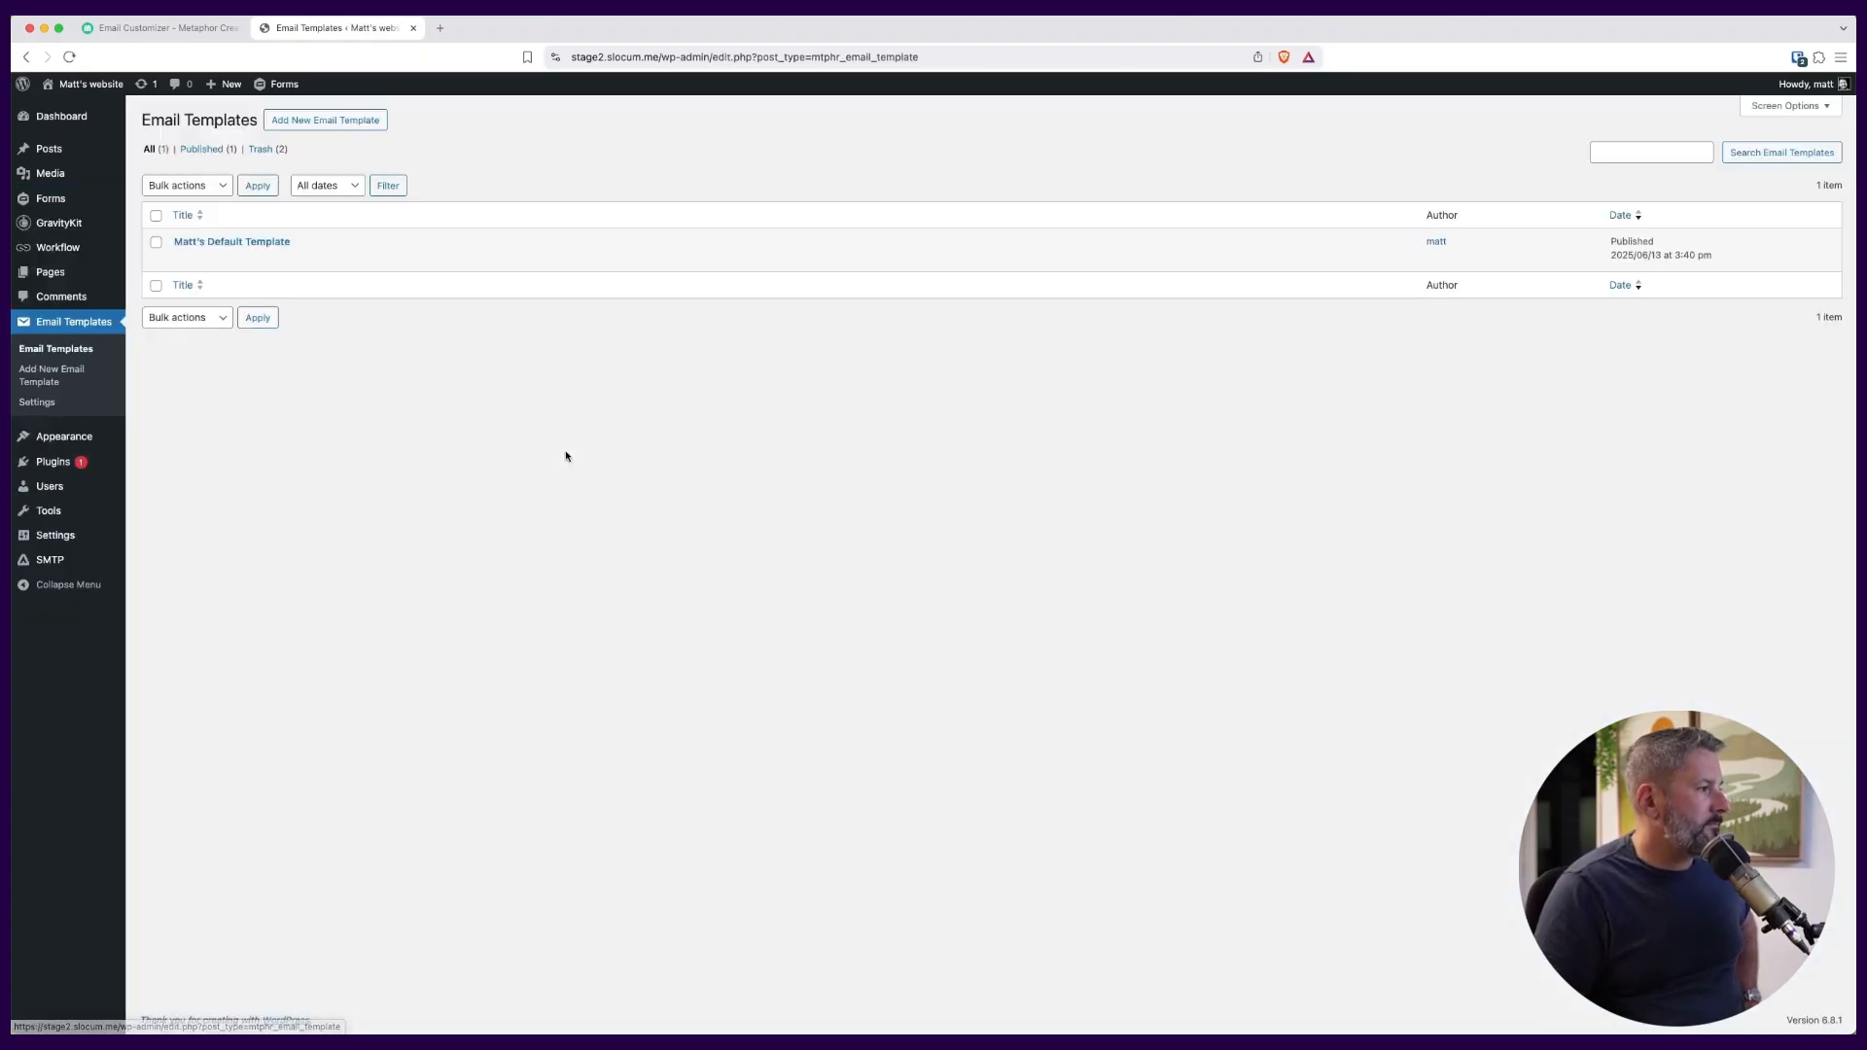
# Open the published default email template for editing and examine the merge tags available for the {first_name} placeholder in the body paragraph.
pyautogui.click(180, 259)
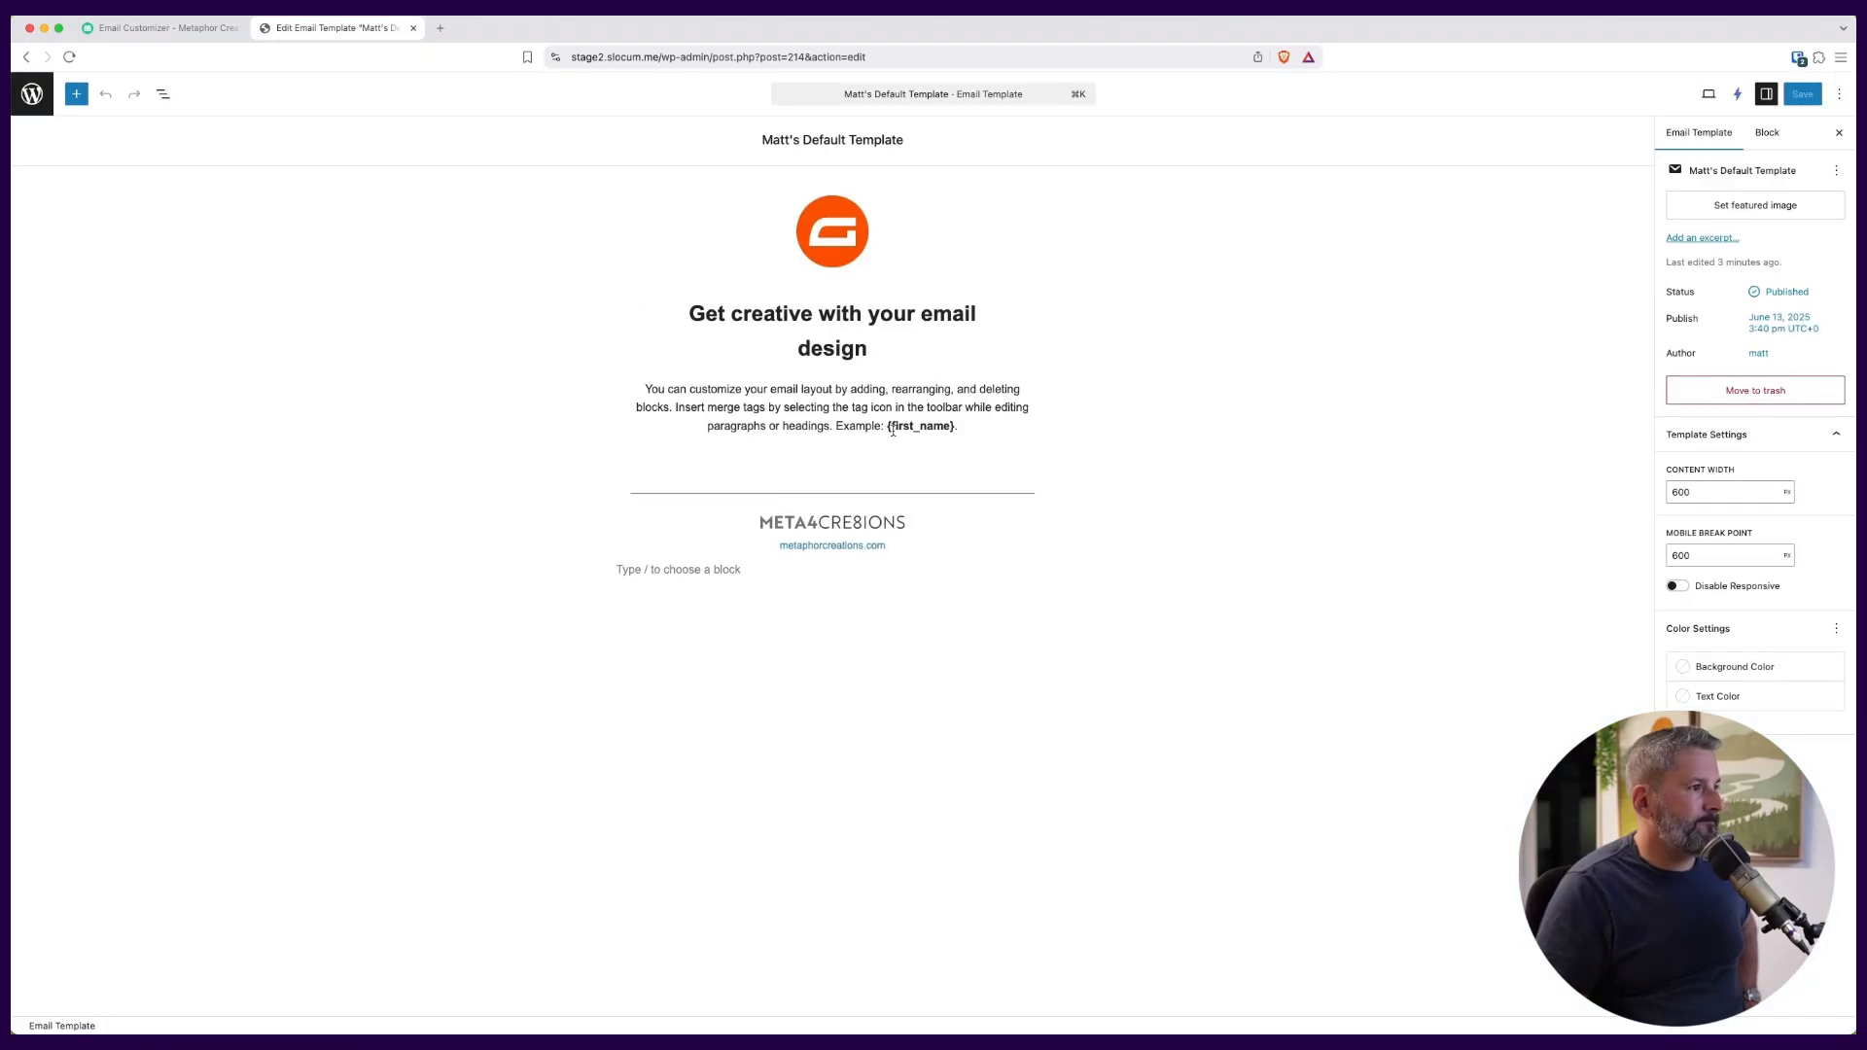
pyautogui.click(893, 430)
pyautogui.moveTo(887, 428)
pyautogui.mouseDown()
pyautogui.moveTo(954, 428)
pyautogui.moveTo(912, 443)
pyautogui.mouseUp()
pyautogui.click(803, 357)
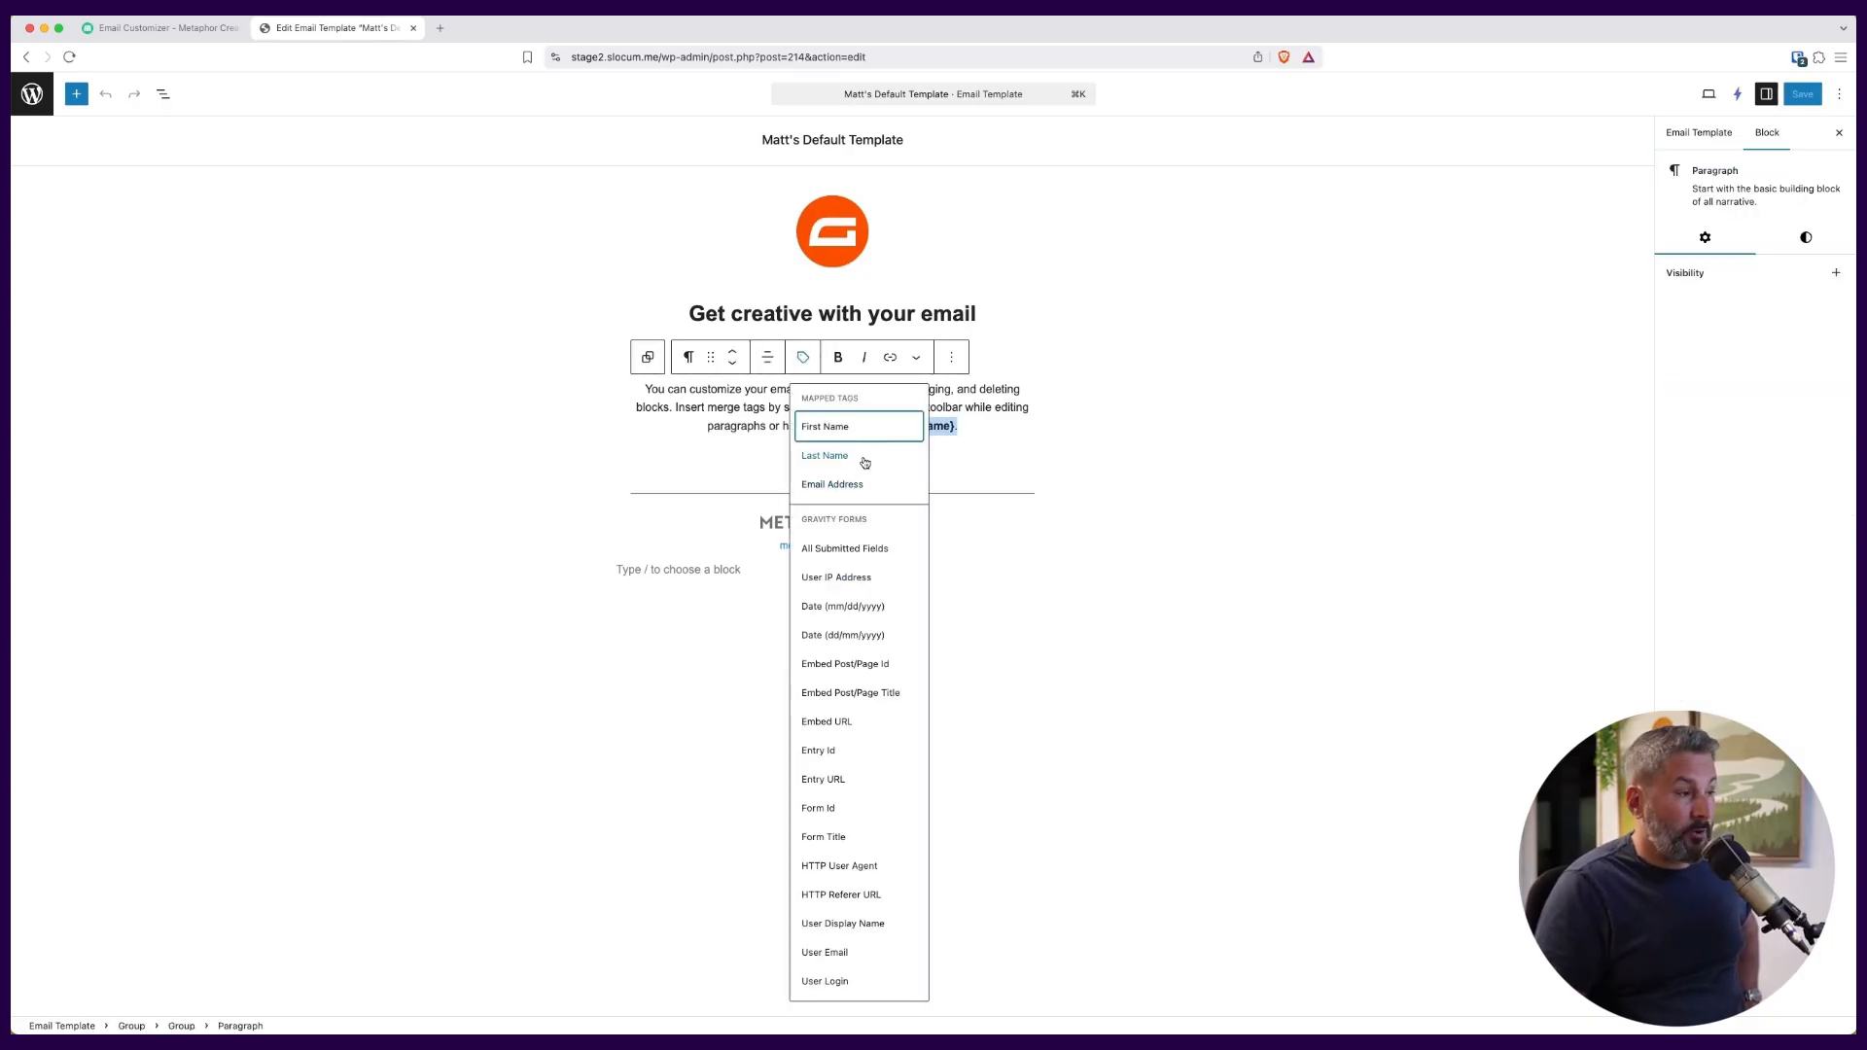
pyautogui.click(981, 464)
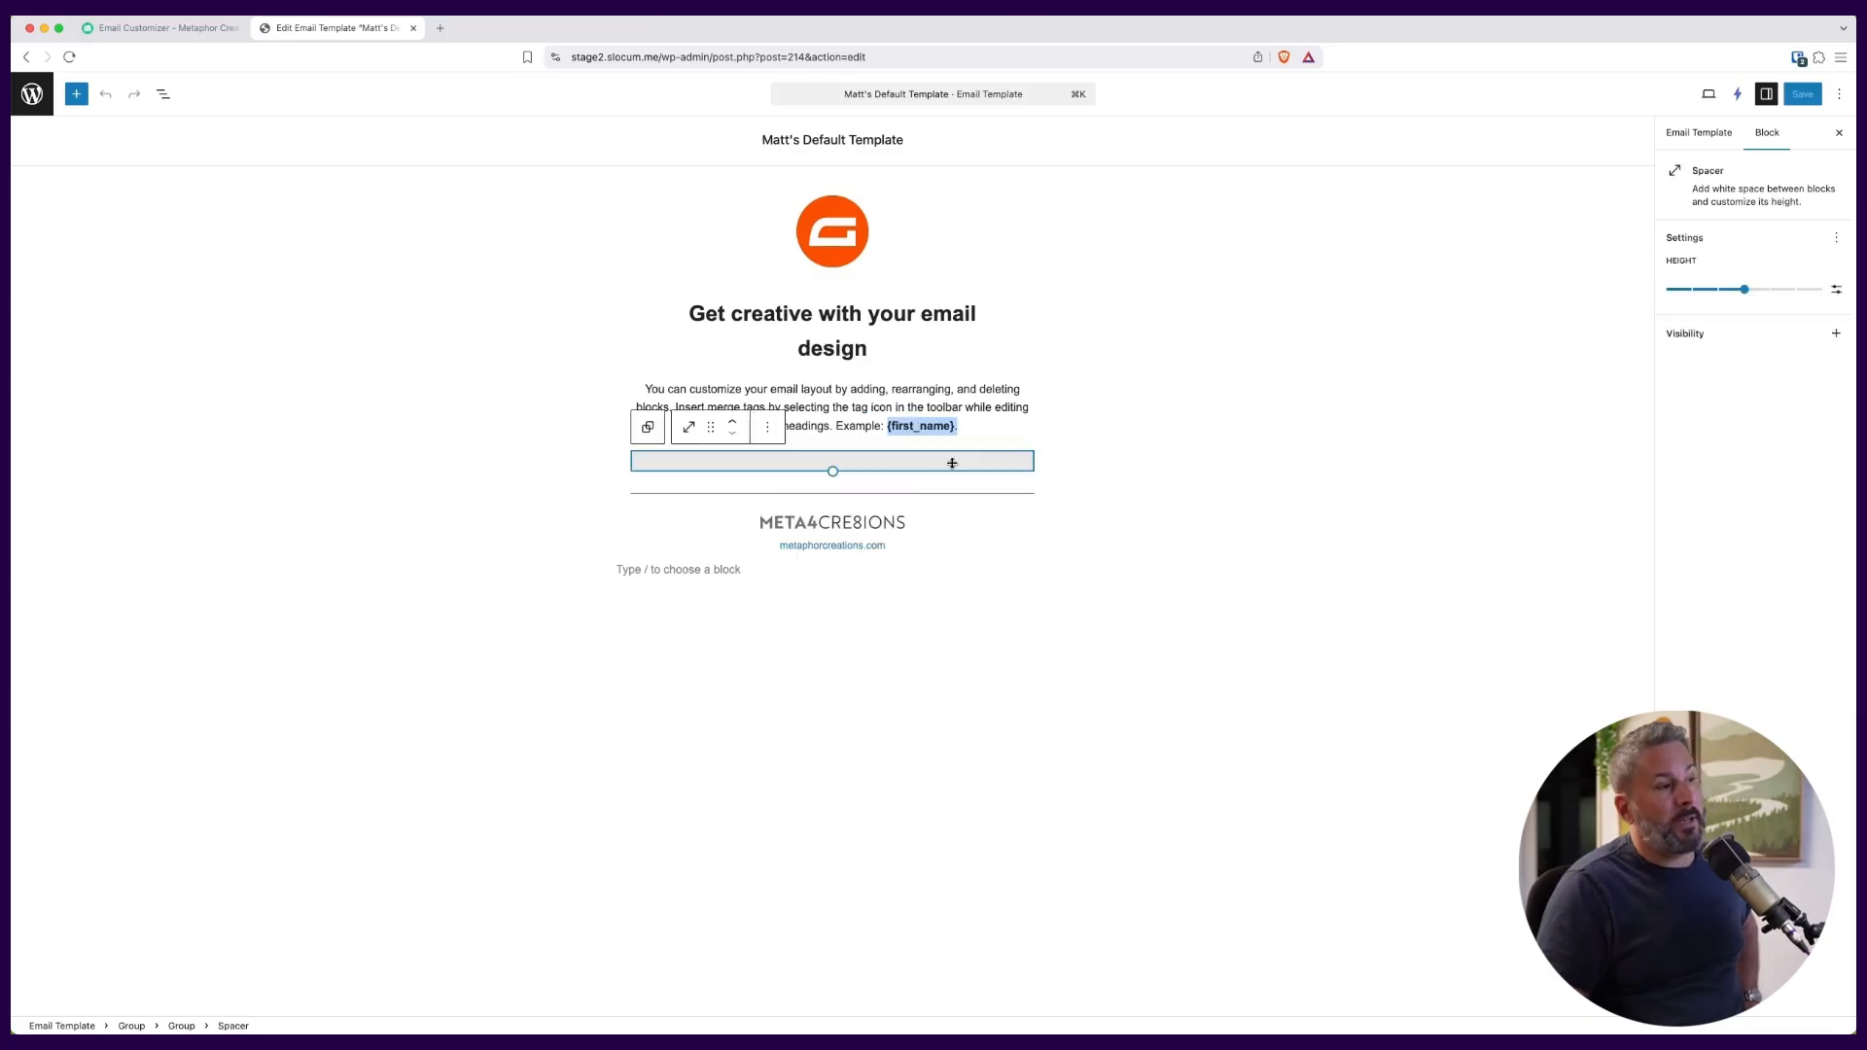
pyautogui.click(1020, 423)
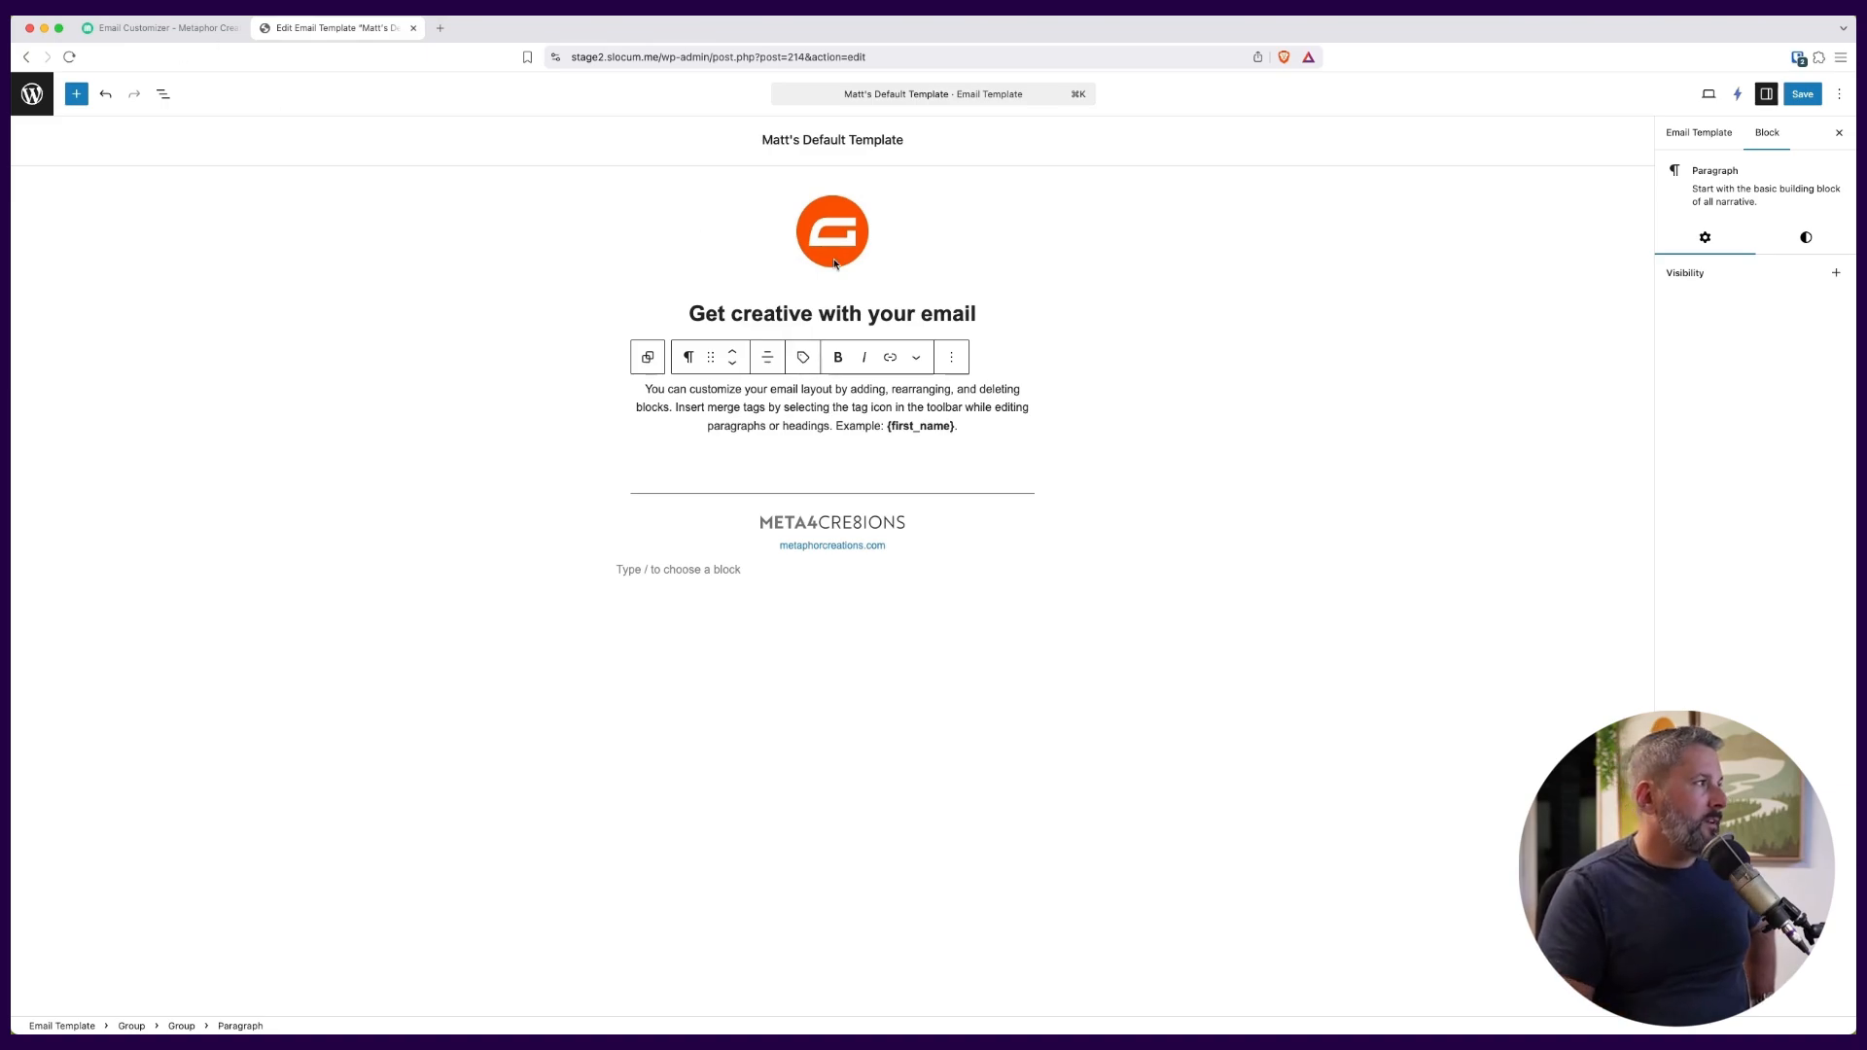
# Set the mode of the logo image above the template's heading to Dynamic.
pyautogui.click(840, 317)
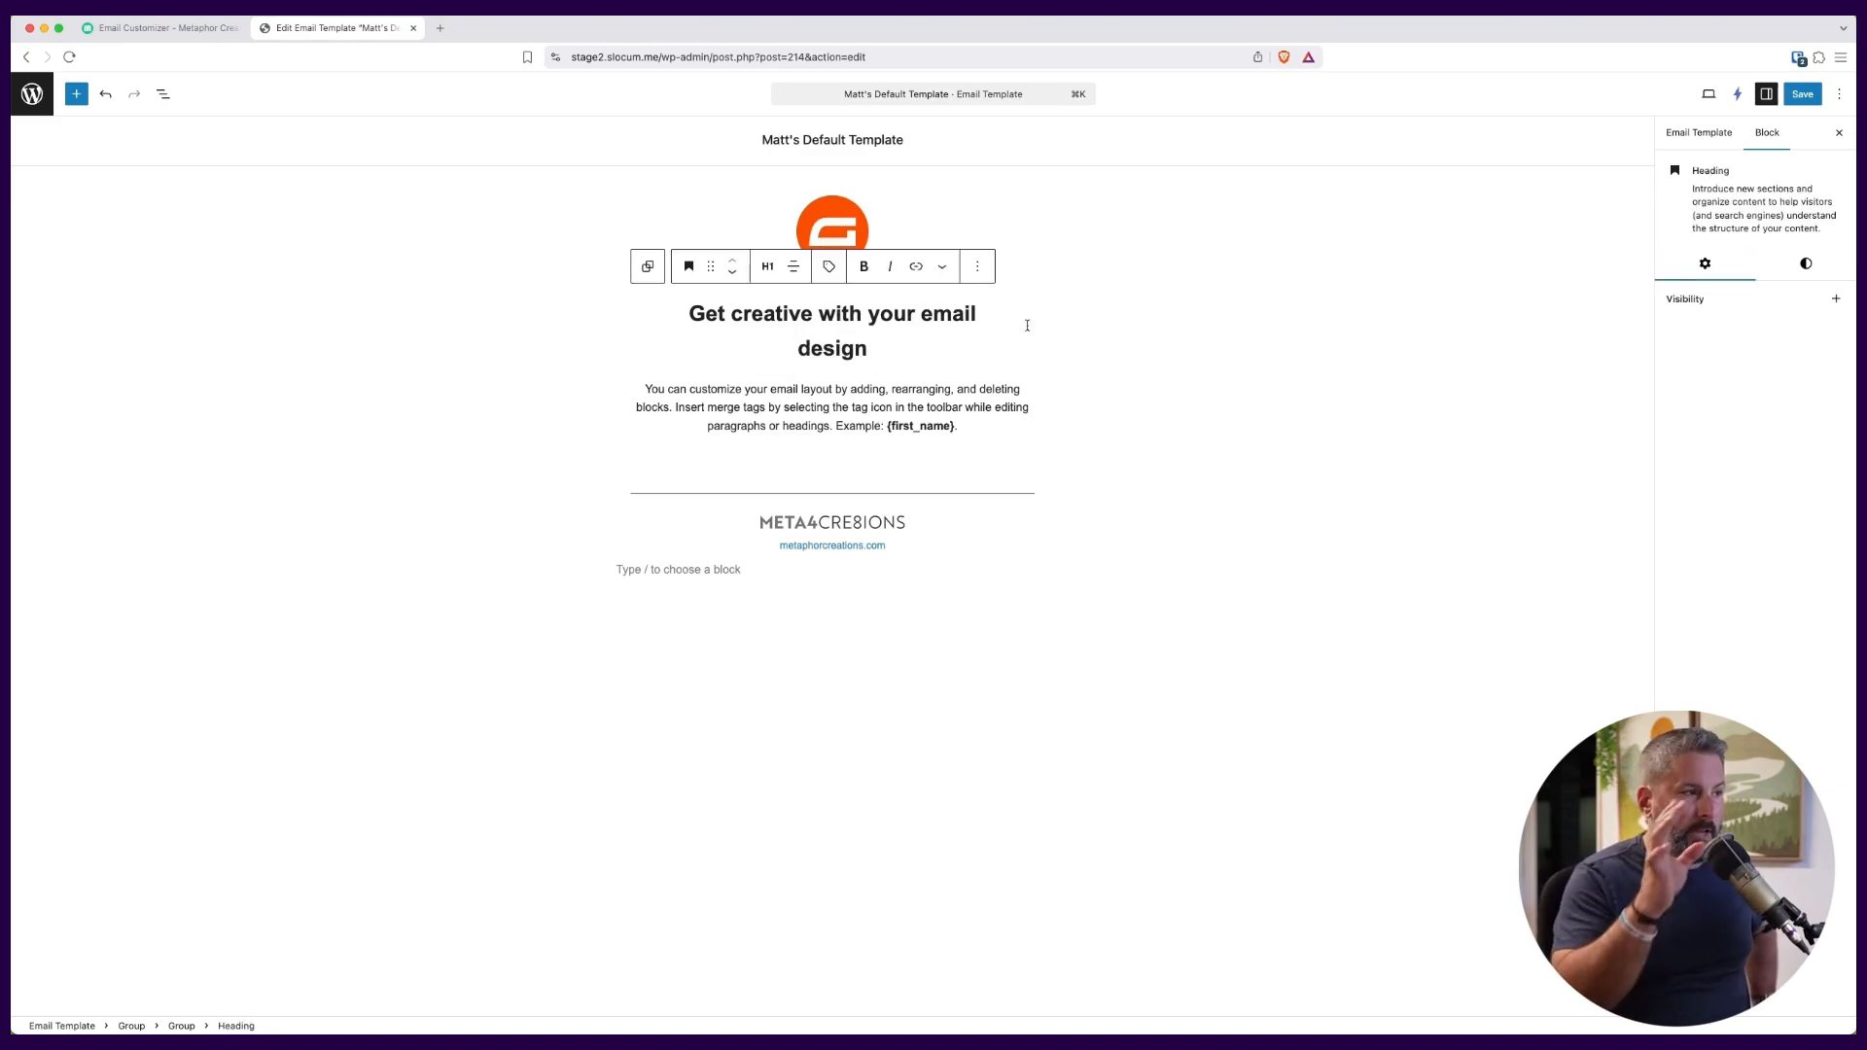
pyautogui.click(859, 234)
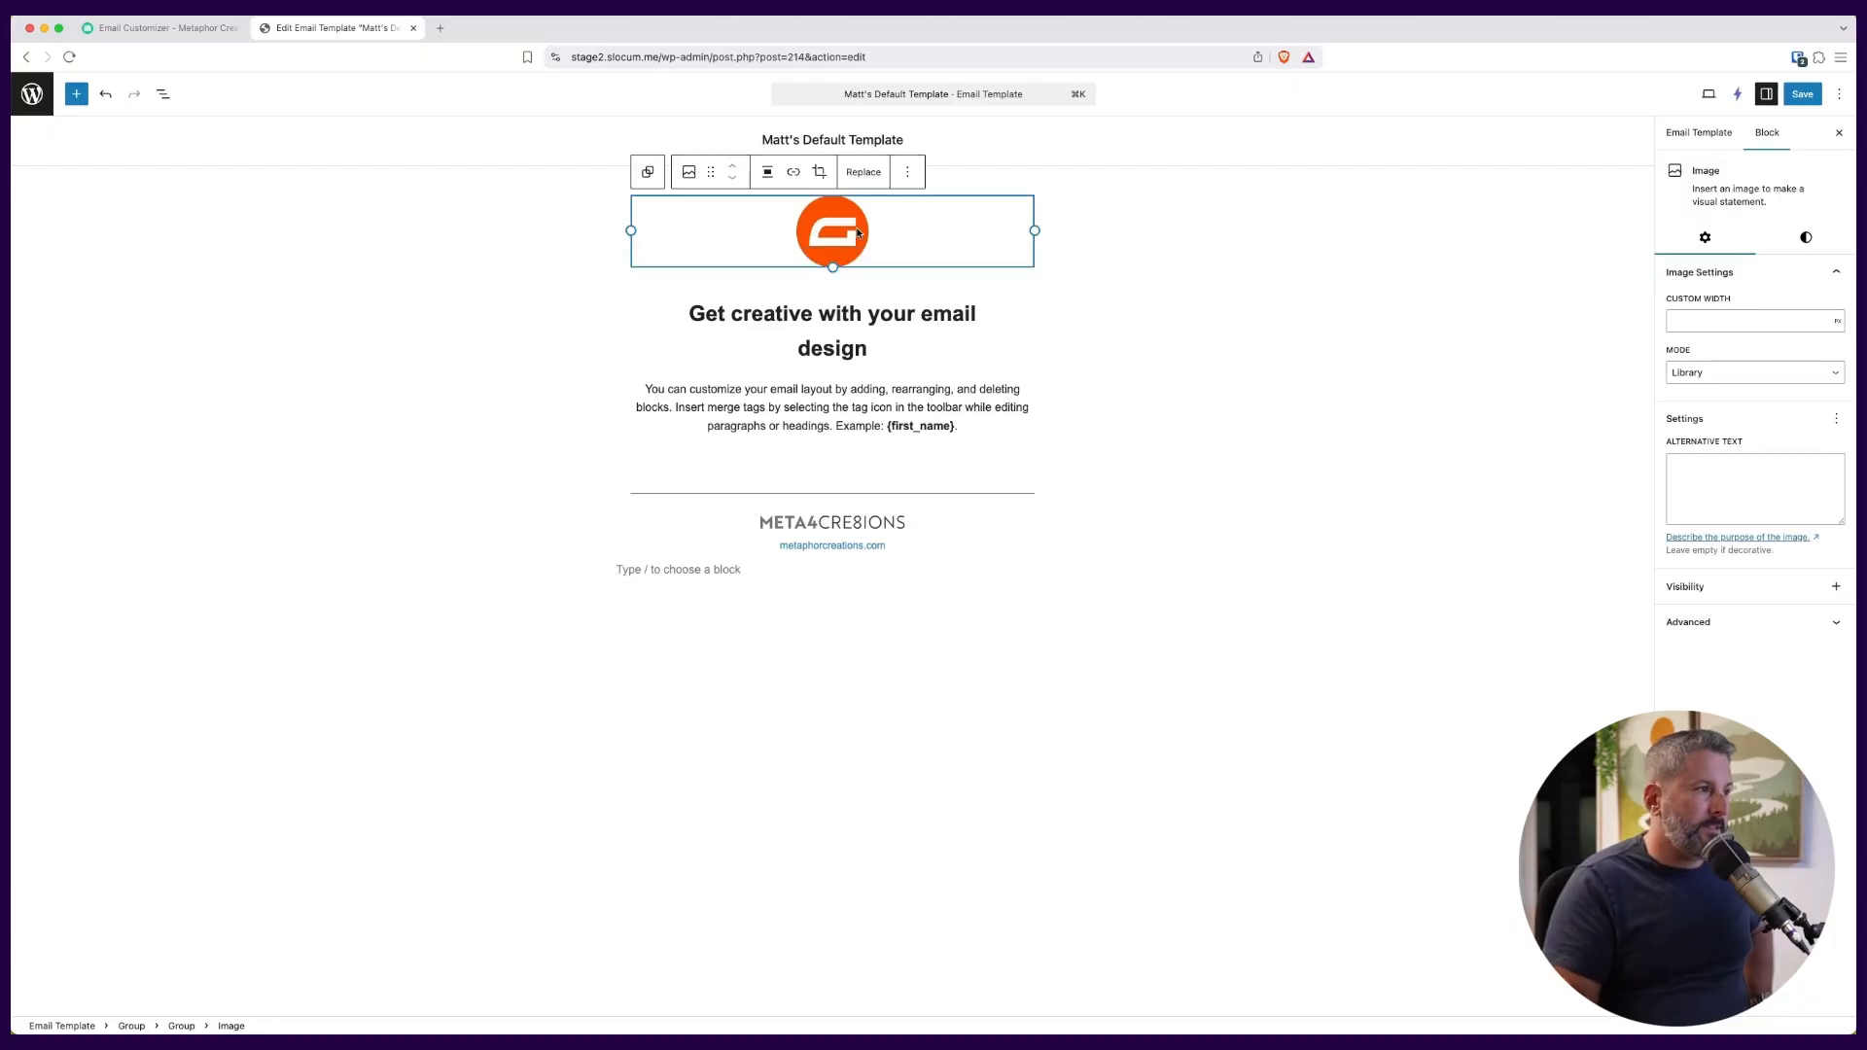
pyautogui.click(1782, 374)
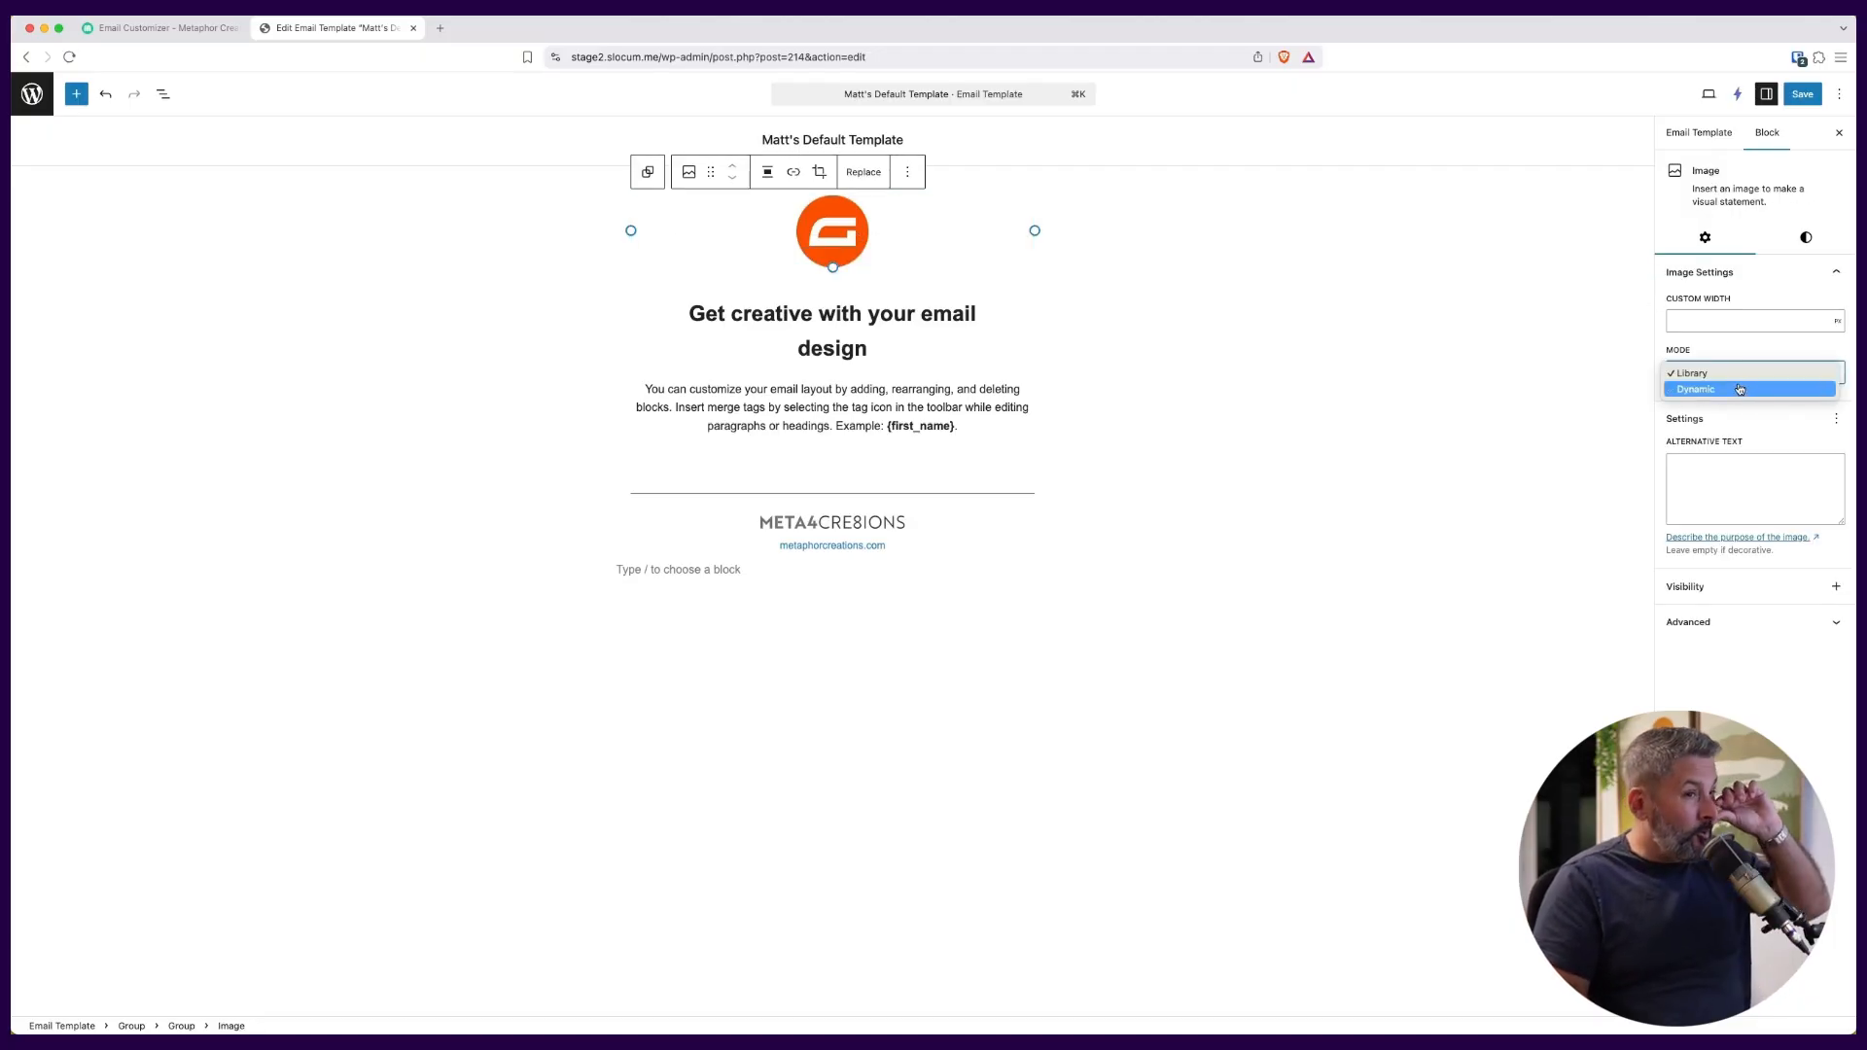
pyautogui.click(1740, 389)
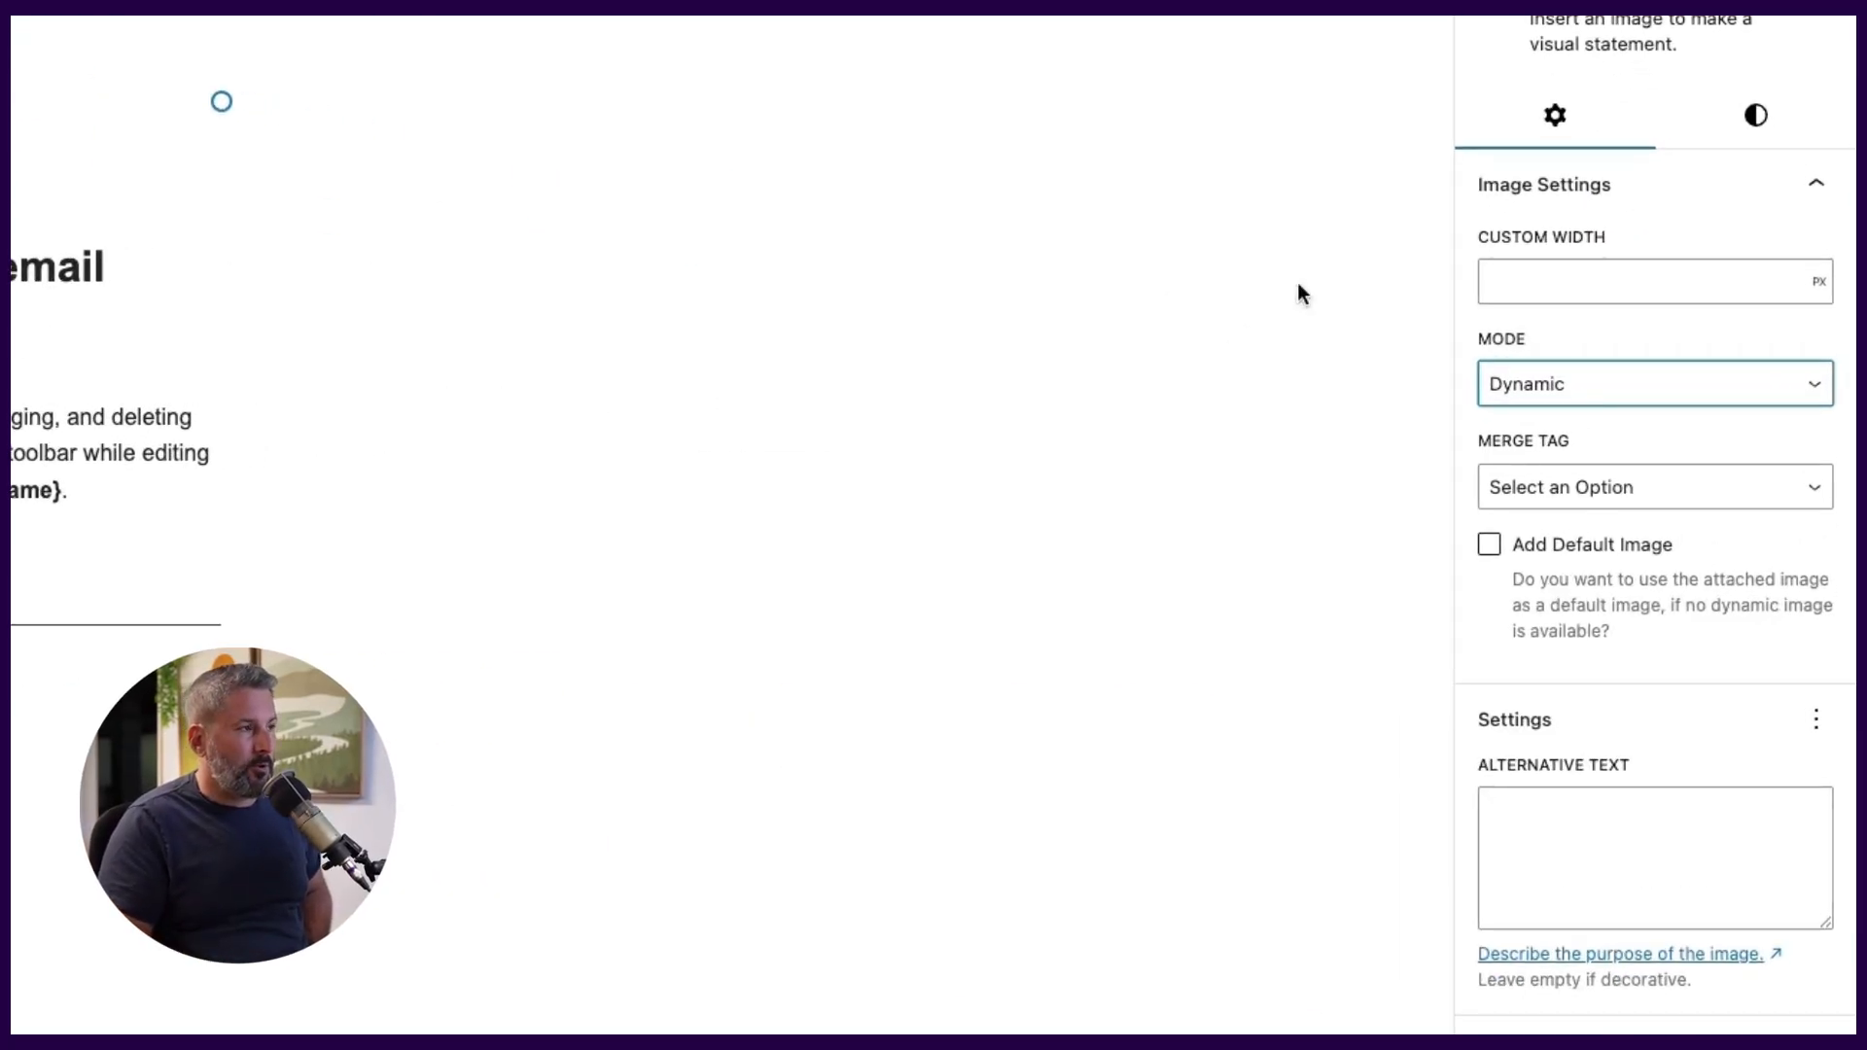
pyautogui.click(1573, 385)
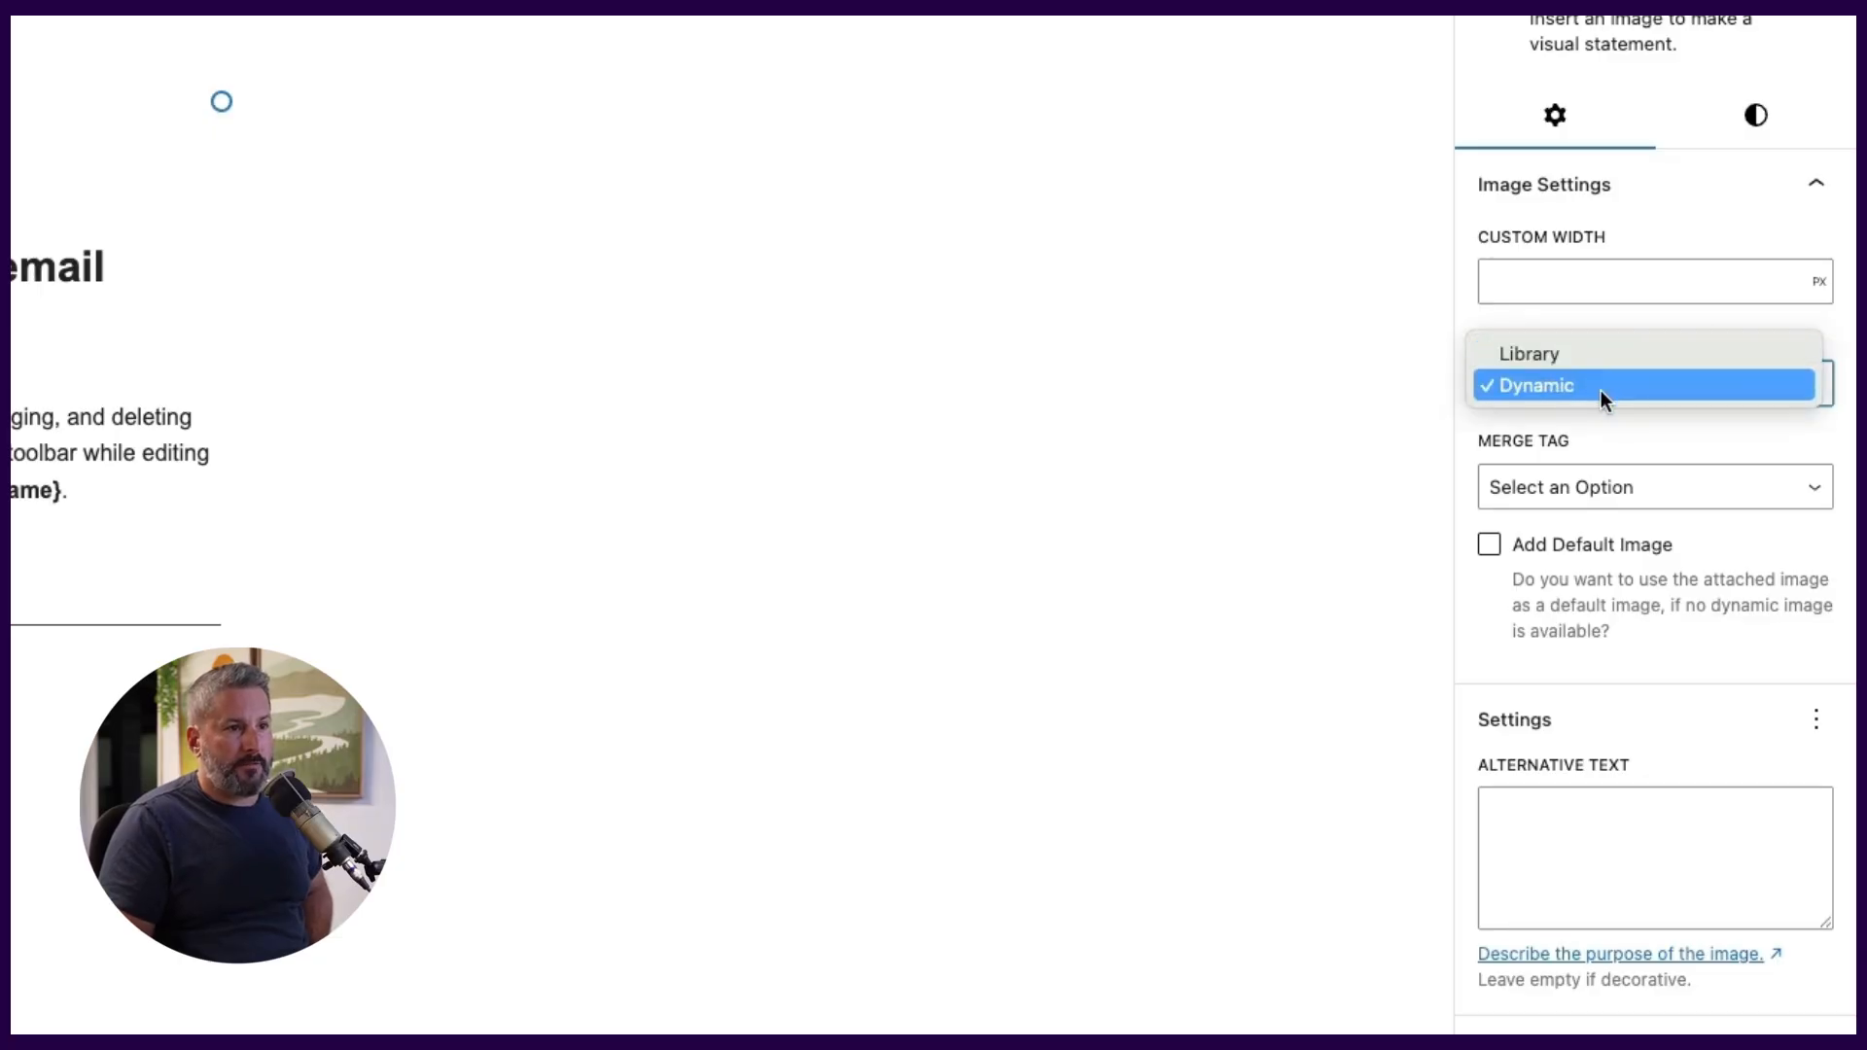
pyautogui.click(1615, 391)
# Review the merge tags offered for the dynamic logo image without choosing one, and return to the Email Customizer product page.
pyautogui.click(1710, 476)
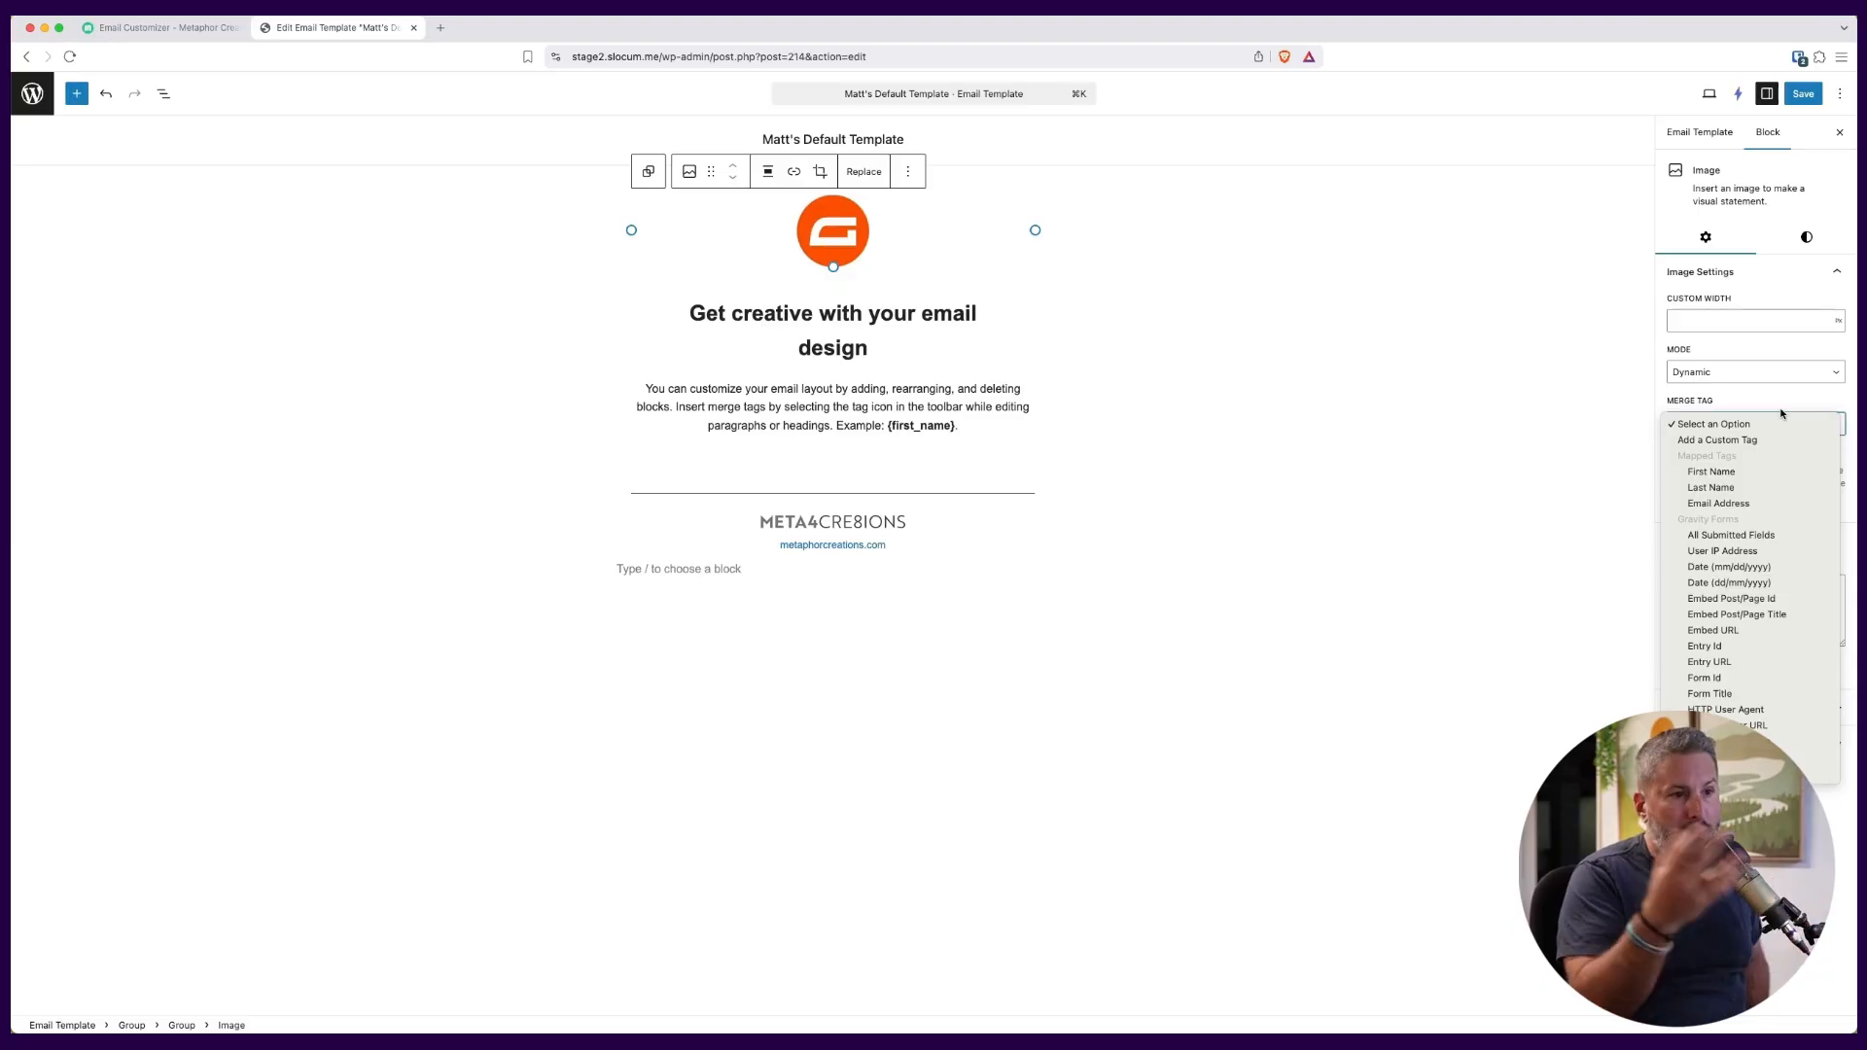
pyautogui.click(1774, 401)
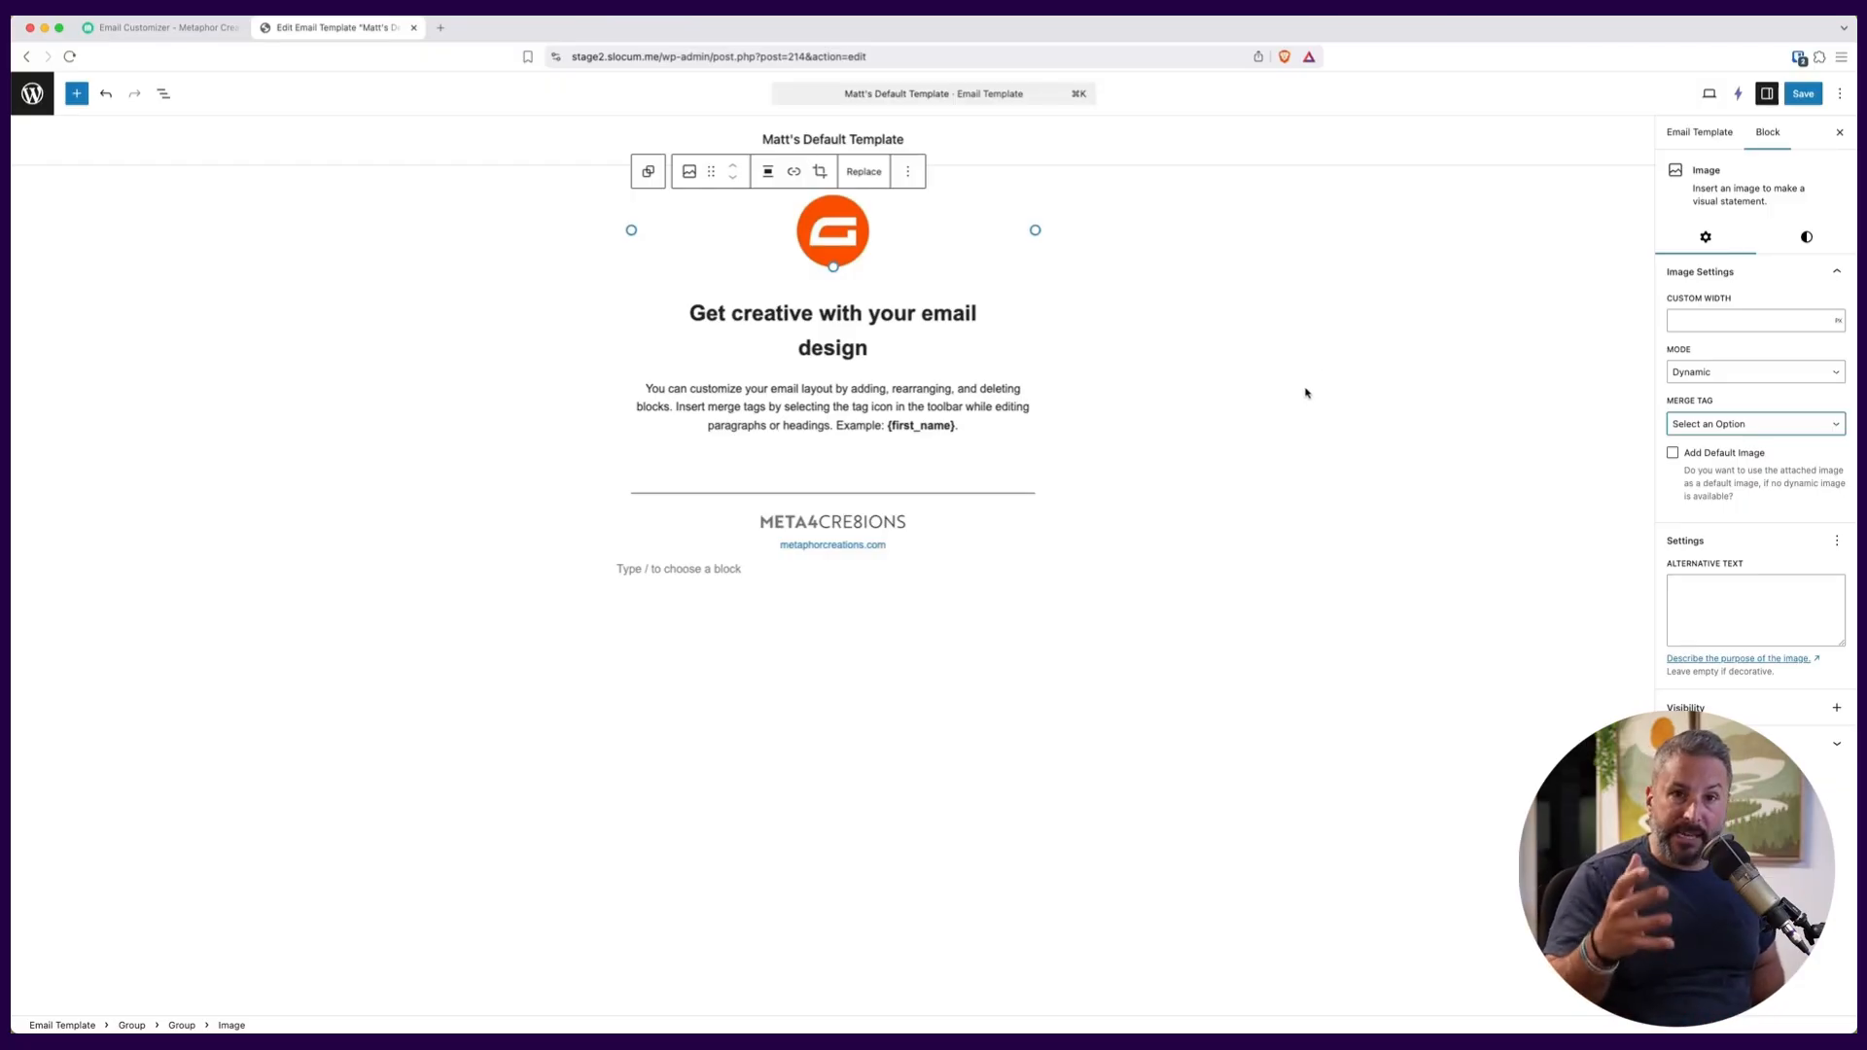
pyautogui.click(166, 28)
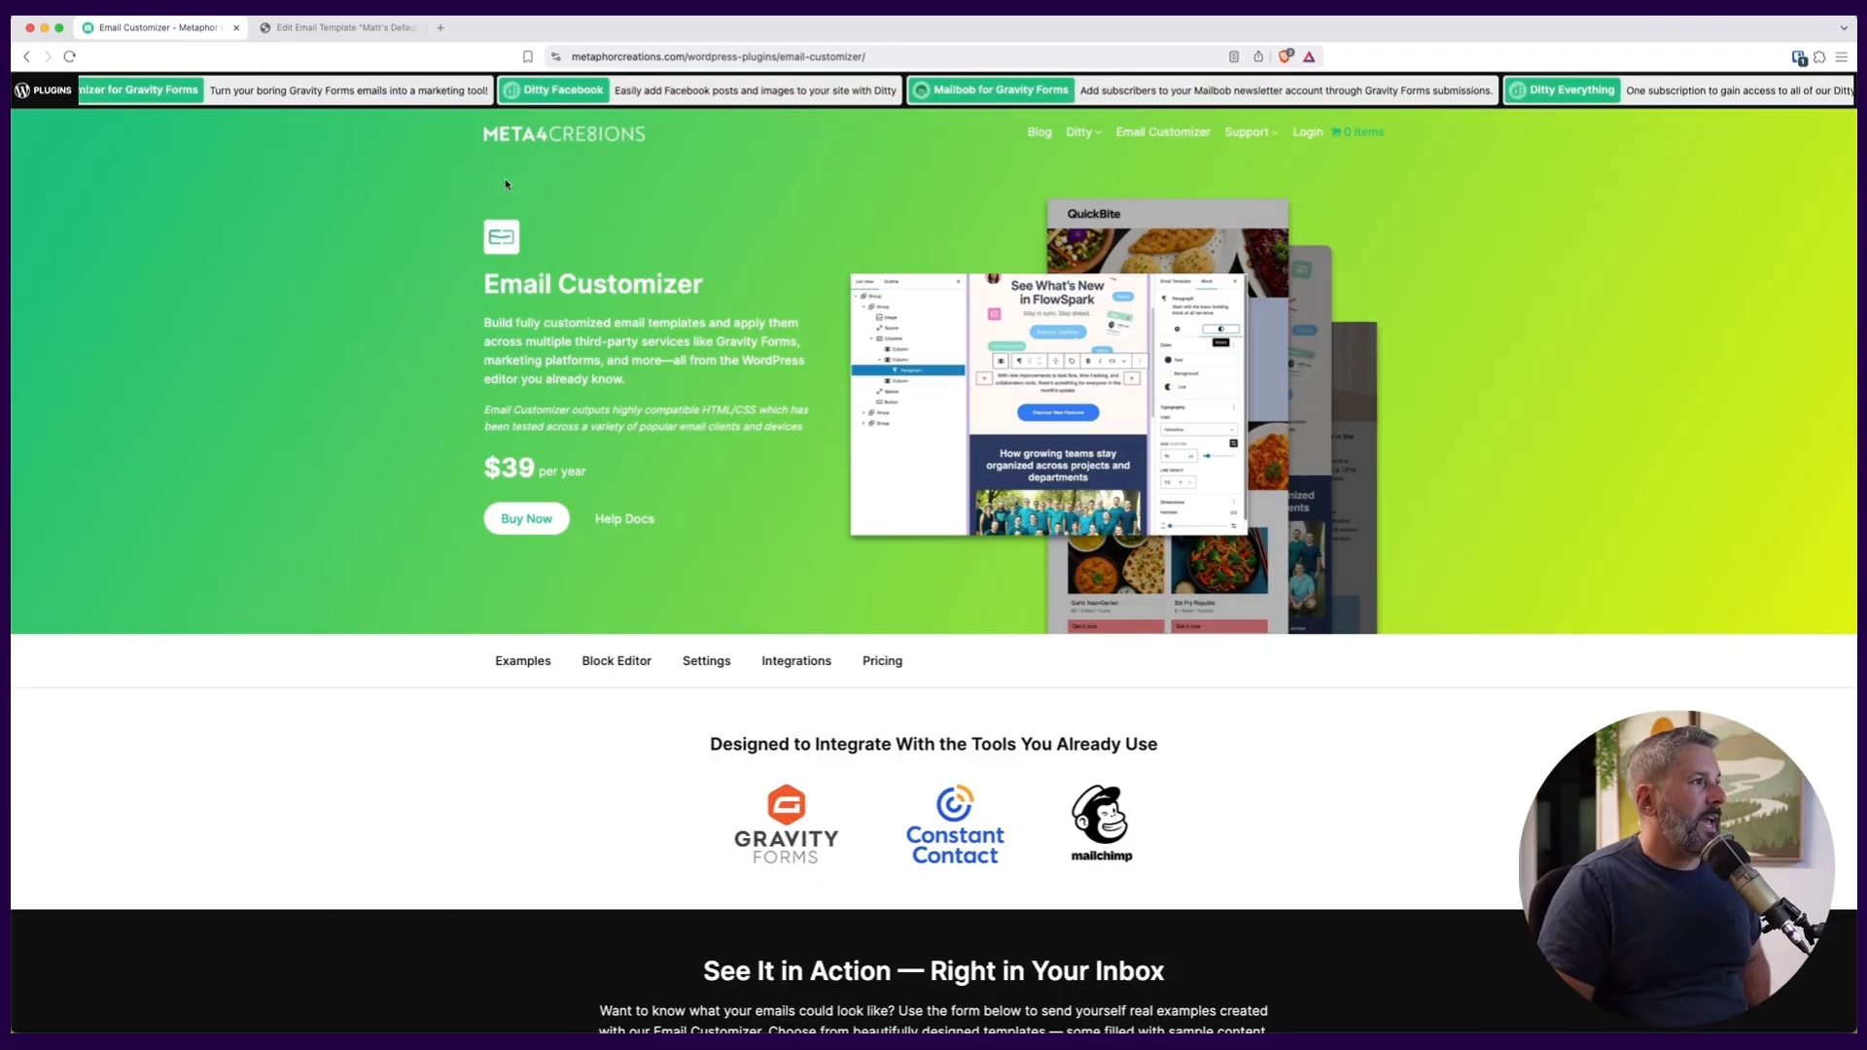